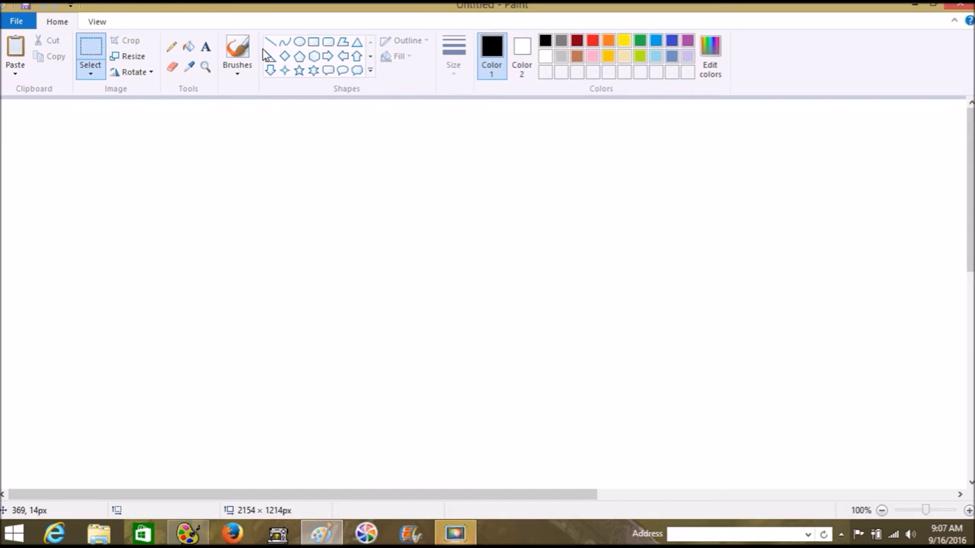
Draw a black circle outline for the head near the canvas's upper left and enlarge it.
left_click(300, 42)
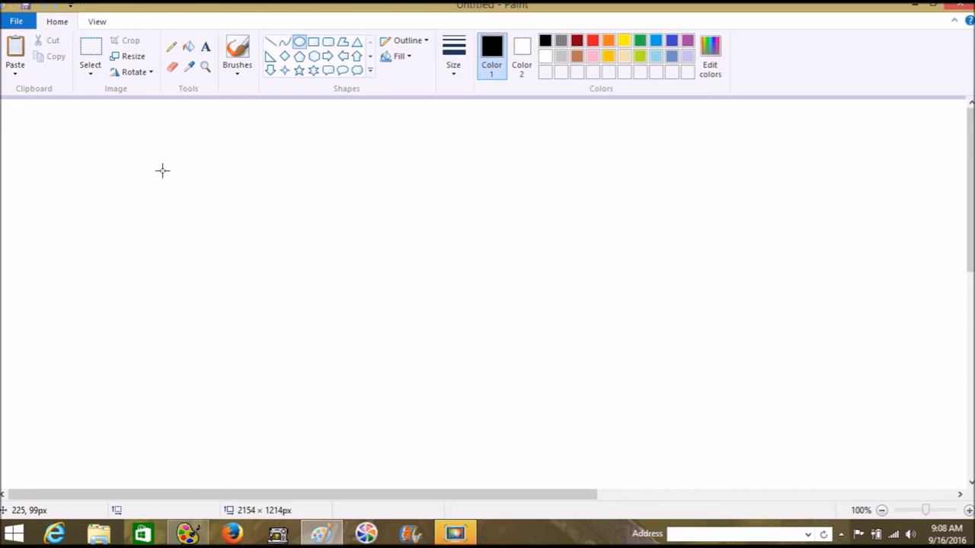
left_click_drag(89, 144, 246, 305)
left_click_drag(201, 257, 337, 223)
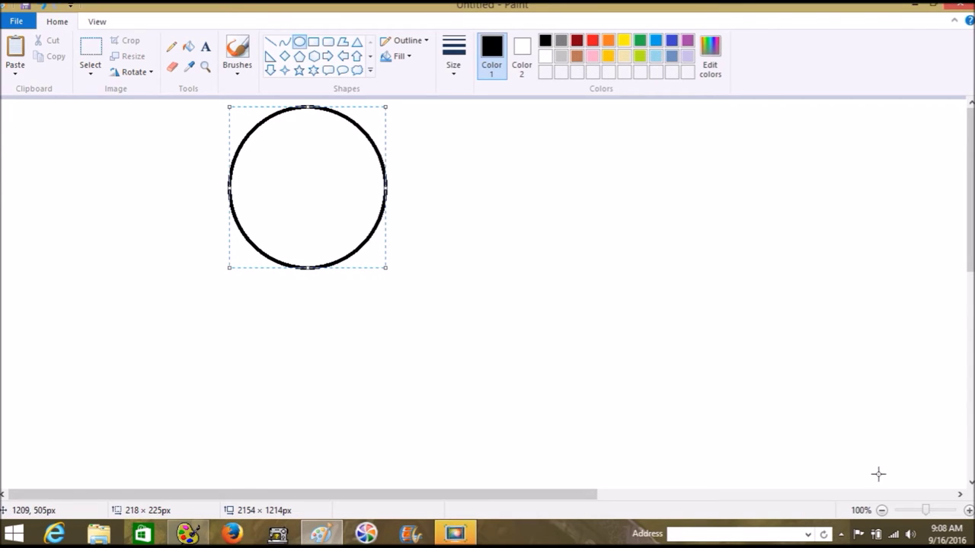
left_click(909, 511)
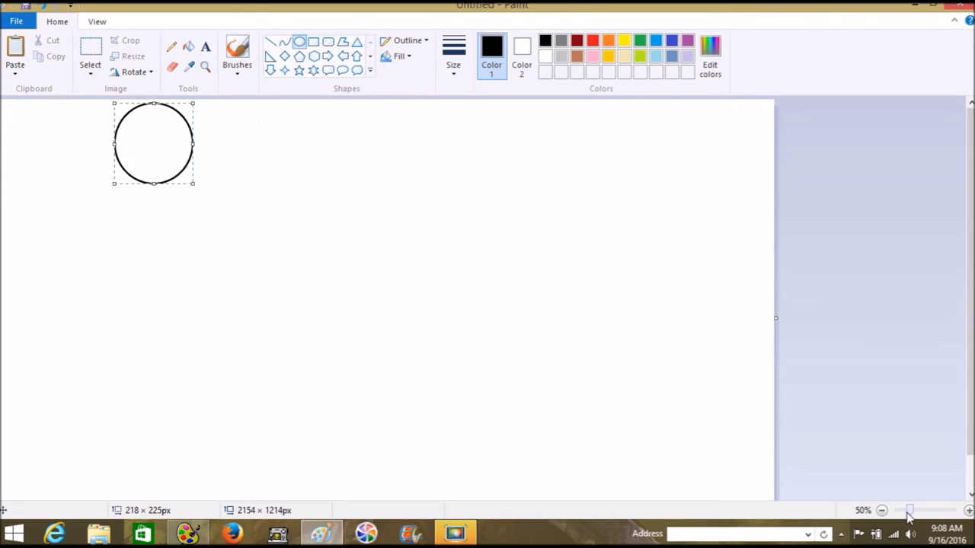
left_click_drag(195, 187, 244, 234)
left_click(306, 192)
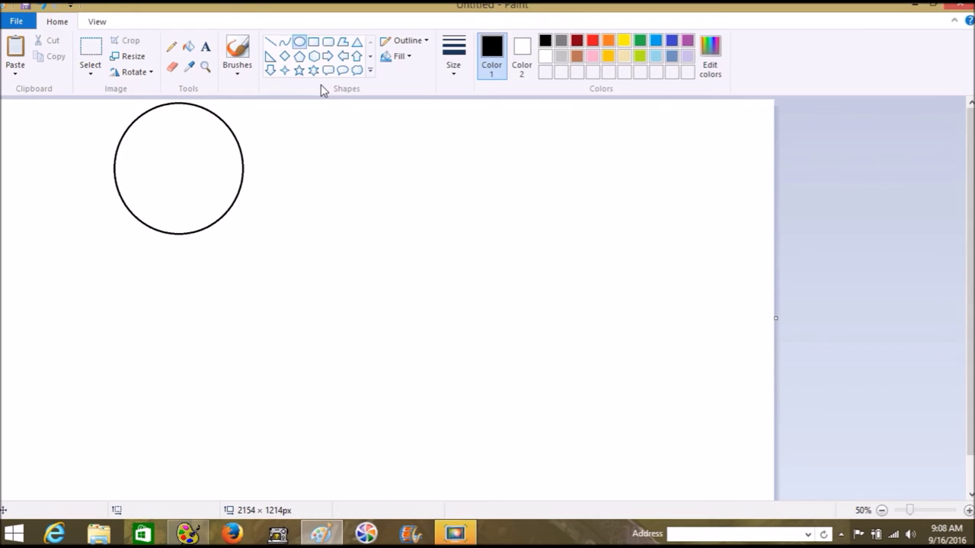
Draw a rounded rectangle about 77 × 87 px for the neck, touching the underside of the head circle.
left_click(330, 46)
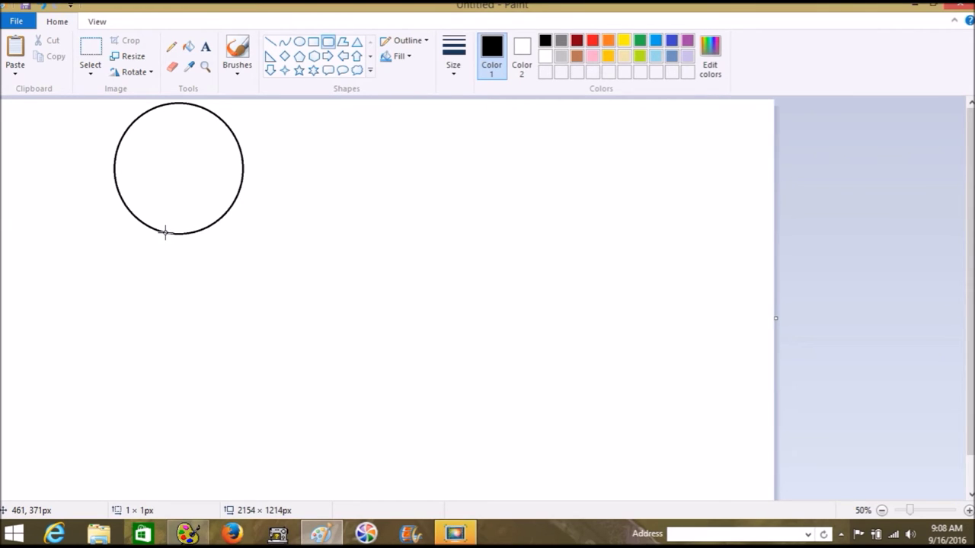
left_click_drag(165, 232, 191, 263)
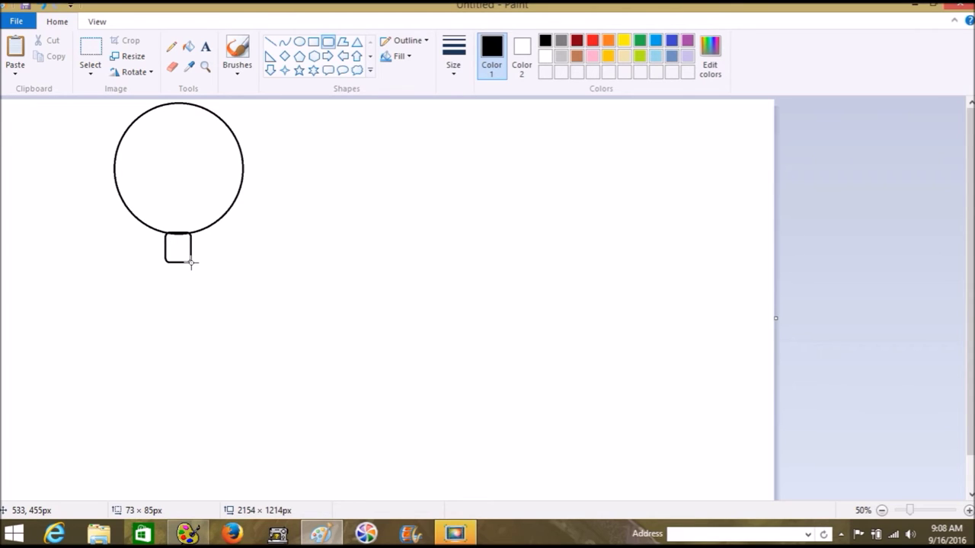
left_click_drag(191, 263, 192, 264)
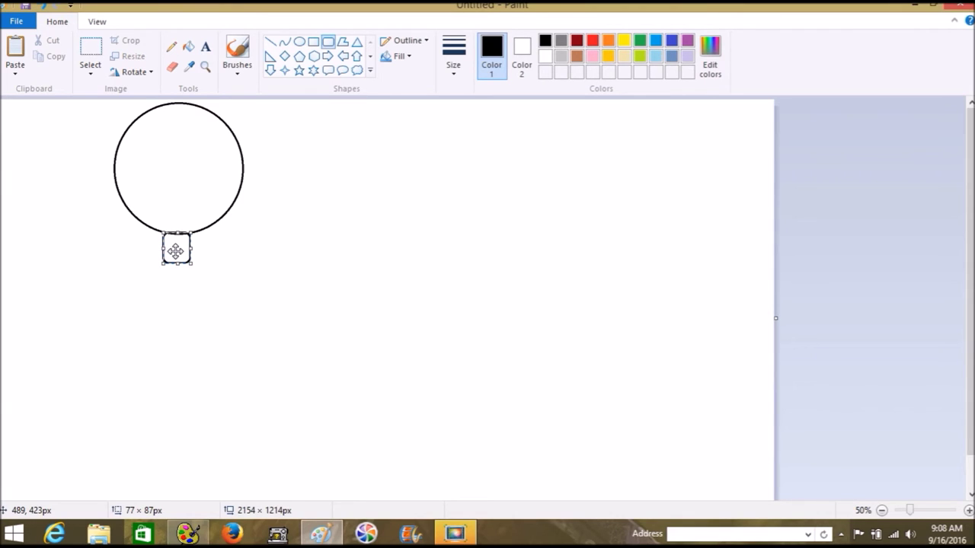
left_click(219, 271)
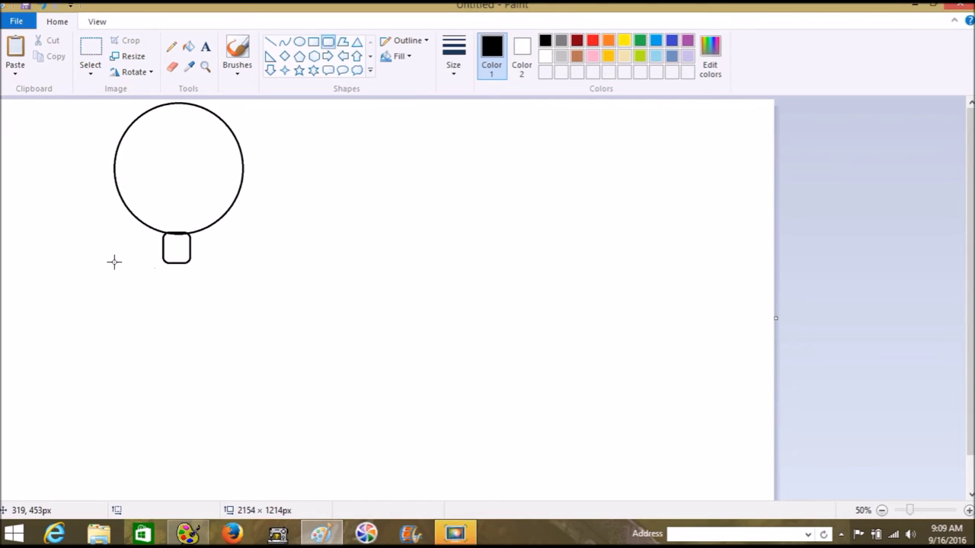
Draw a rounded rectangle about 369 × 617 px for the body and centre it directly below the neck.
left_click_drag(114, 261, 245, 481)
left_click_drag(180, 383, 178, 386)
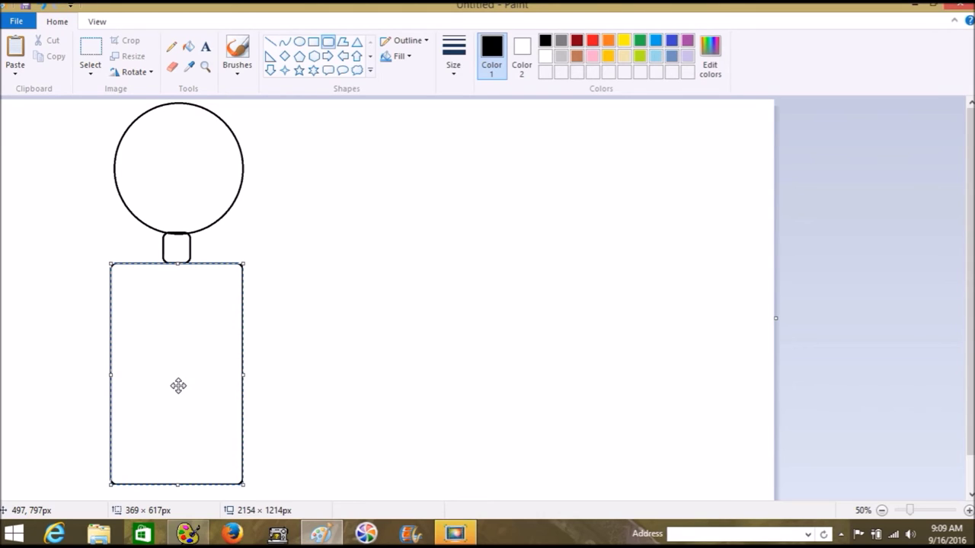
left_click_drag(177, 386, 177, 386)
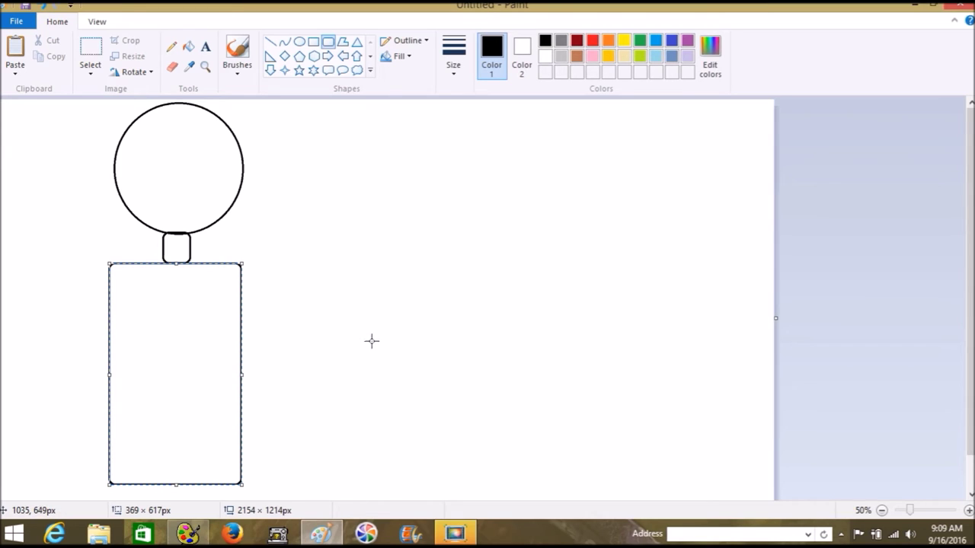
scroll(371, 341, "down", 1)
left_click(297, 265)
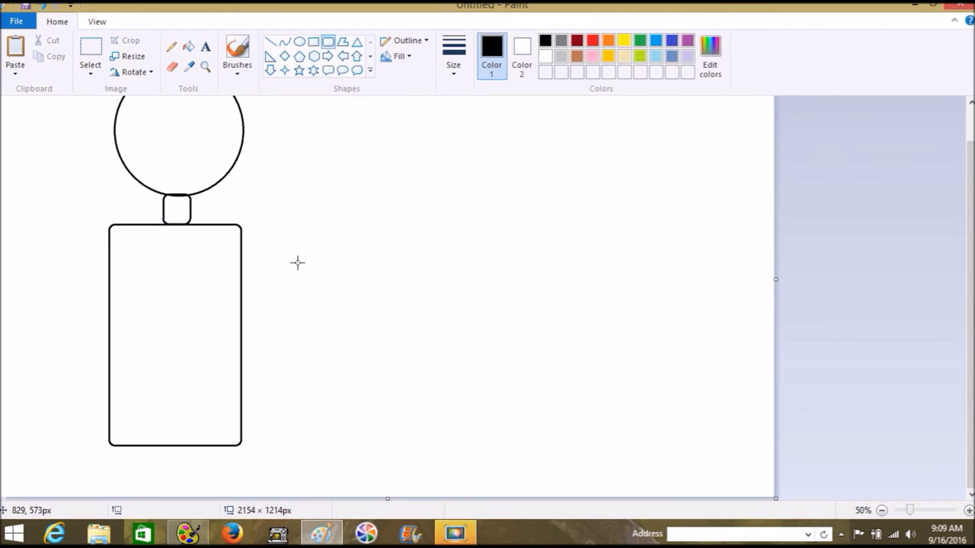
Erase the overlapping lines where the neck meets the head and where it meets the body.
left_click(172, 69)
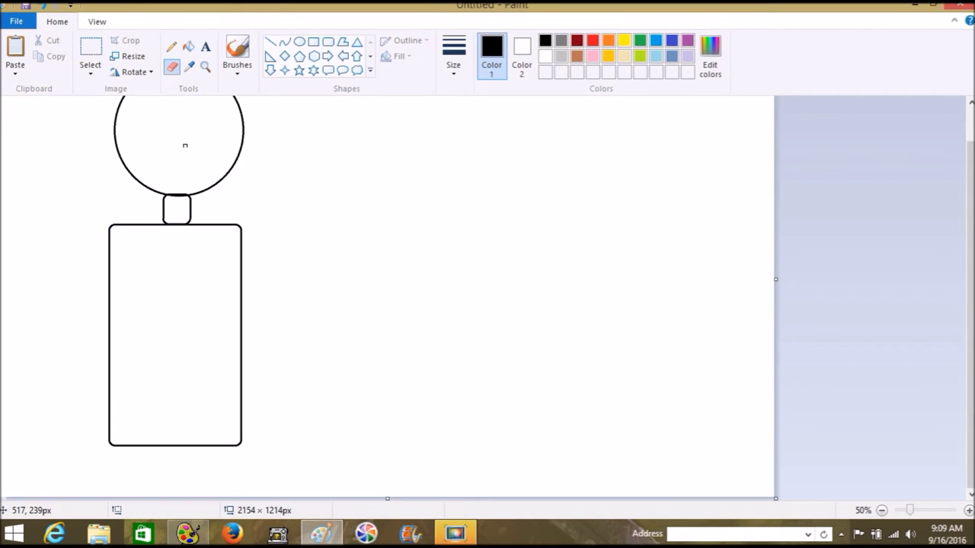
left_click(455, 70)
left_click(468, 184)
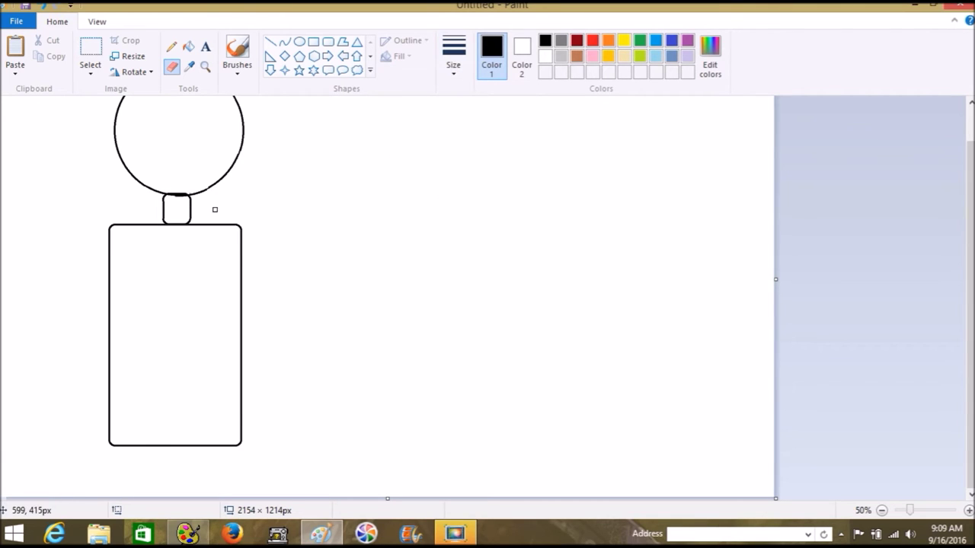
left_click(969, 511)
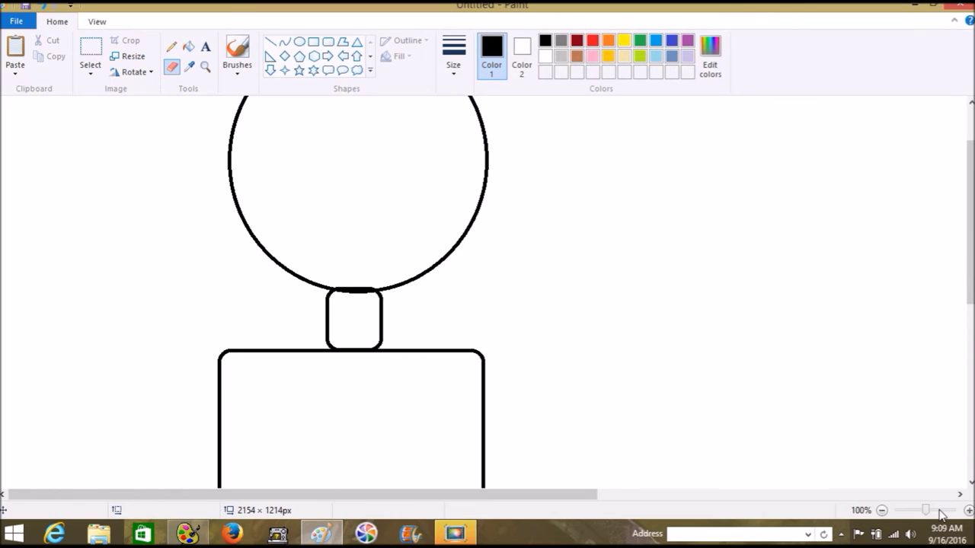
left_click(969, 510)
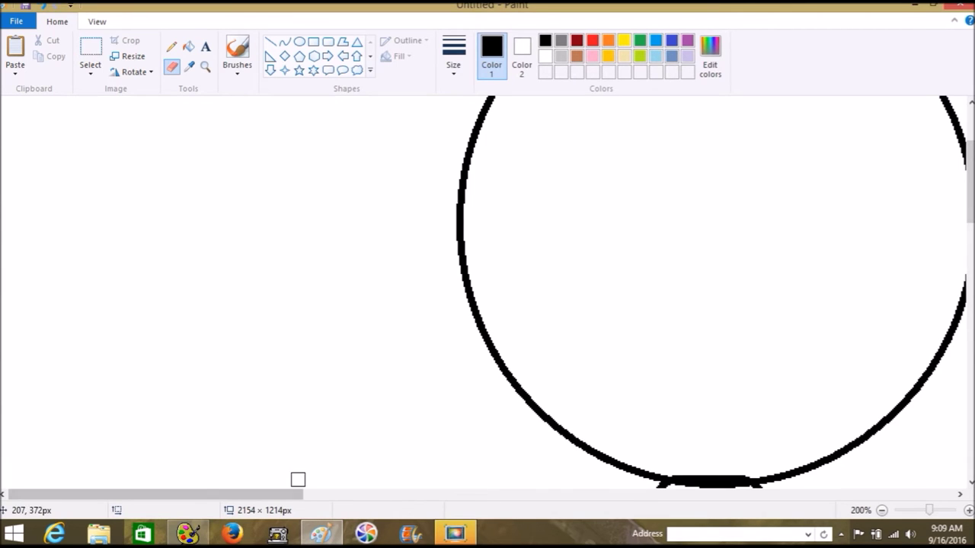
left_click_drag(295, 495, 342, 495)
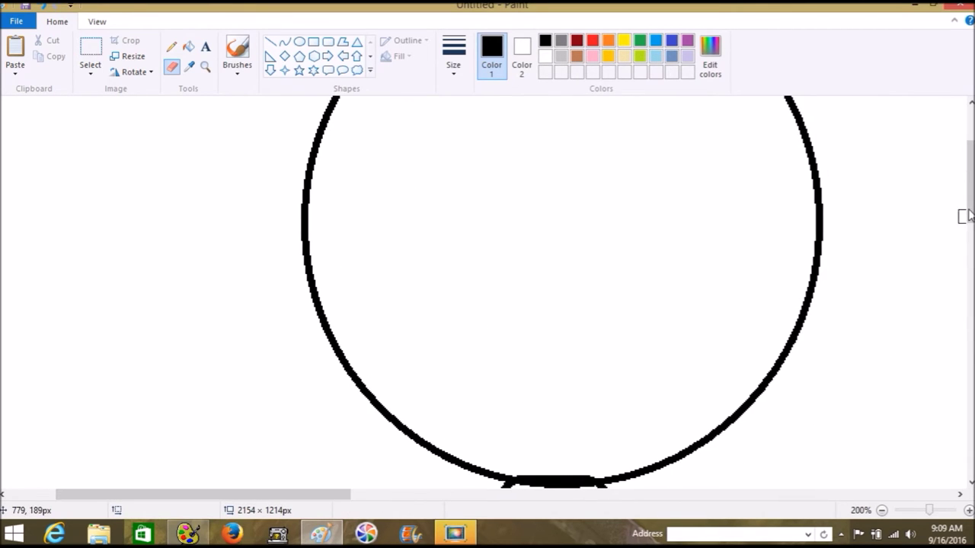
left_click_drag(969, 215, 969, 254)
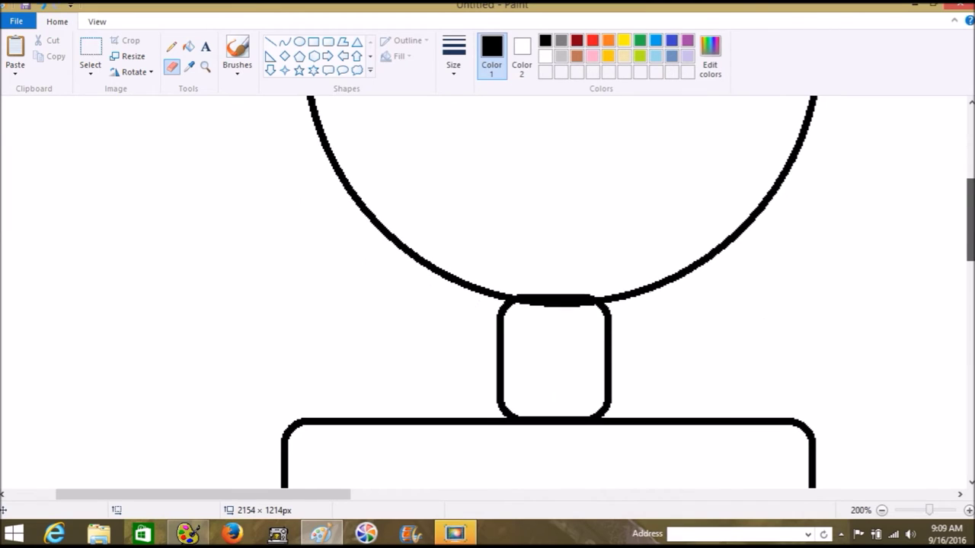
mouse_move(533, 318)
left_mouse_down()
mouse_move(529, 298)
mouse_move(581, 291)
mouse_move(531, 310)
left_mouse_up()
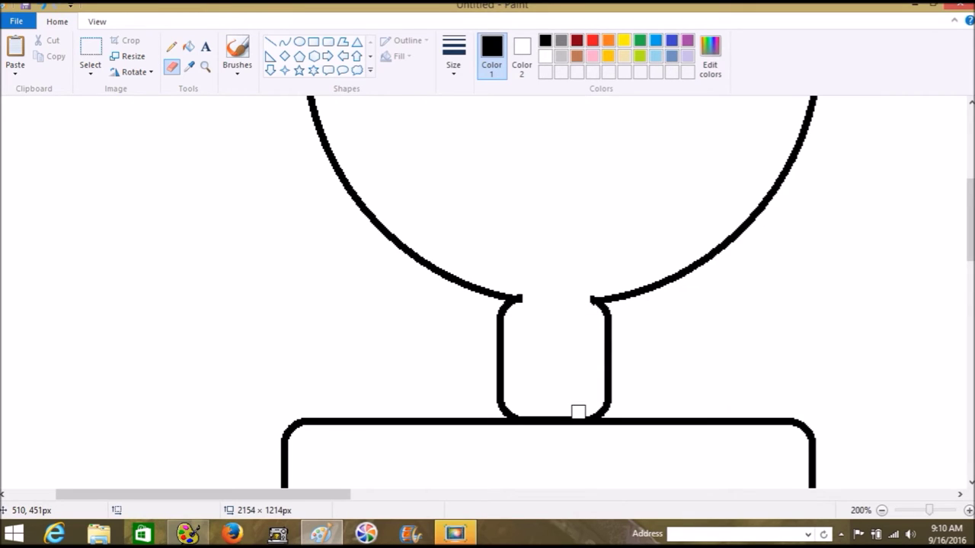
left_click_drag(581, 419, 522, 422)
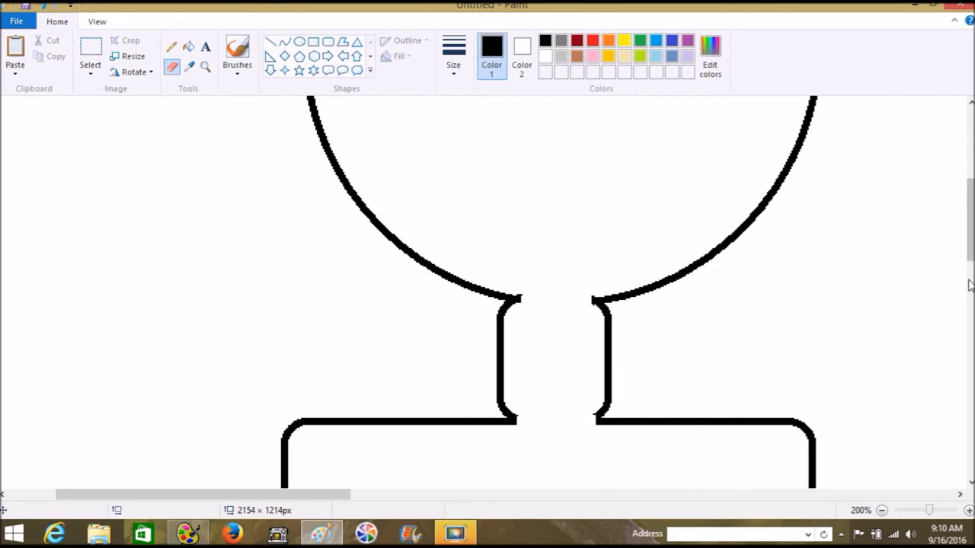
Choose the ellipse shape and set Color 2 to black for the eyes, undoing the tiny trial ellipse.
scroll(971, 222, "down", 10)
scroll(971, 223, "up", 5)
scroll(971, 222, "up", 5)
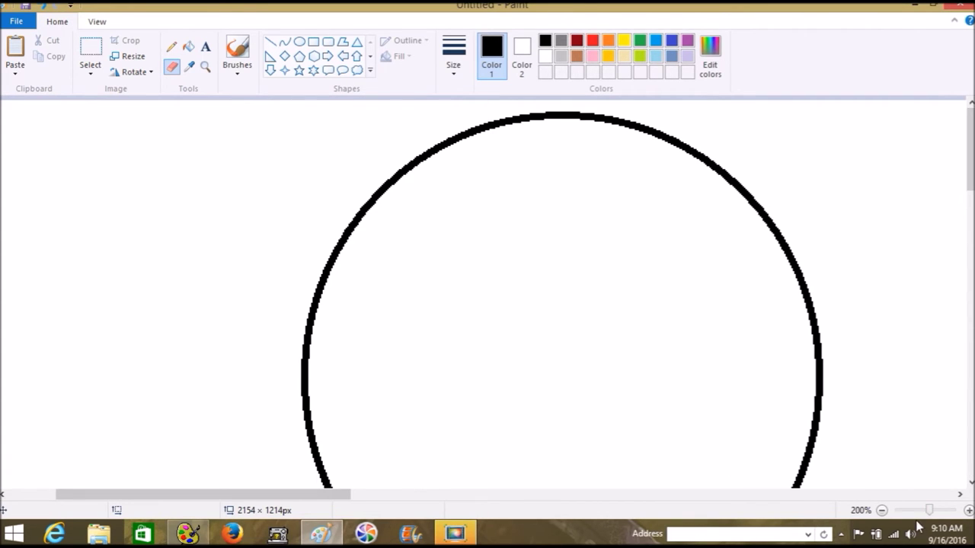
scroll(972, 189, "down", 1)
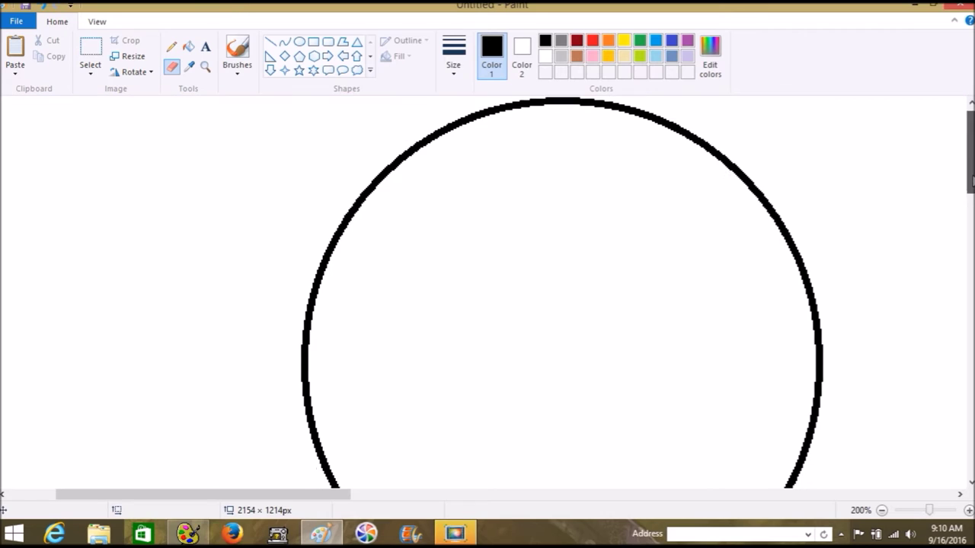
scroll(972, 189, "down", 1)
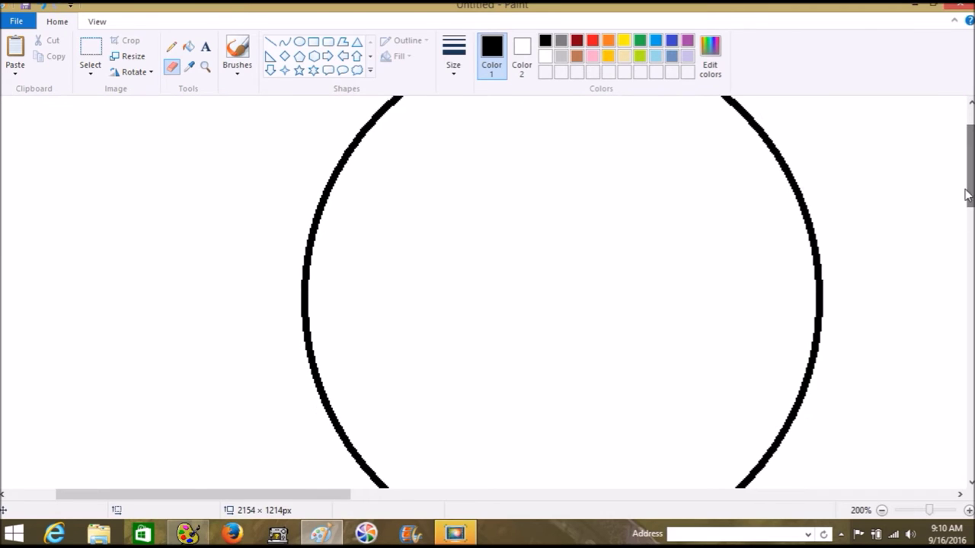
left_click(299, 45)
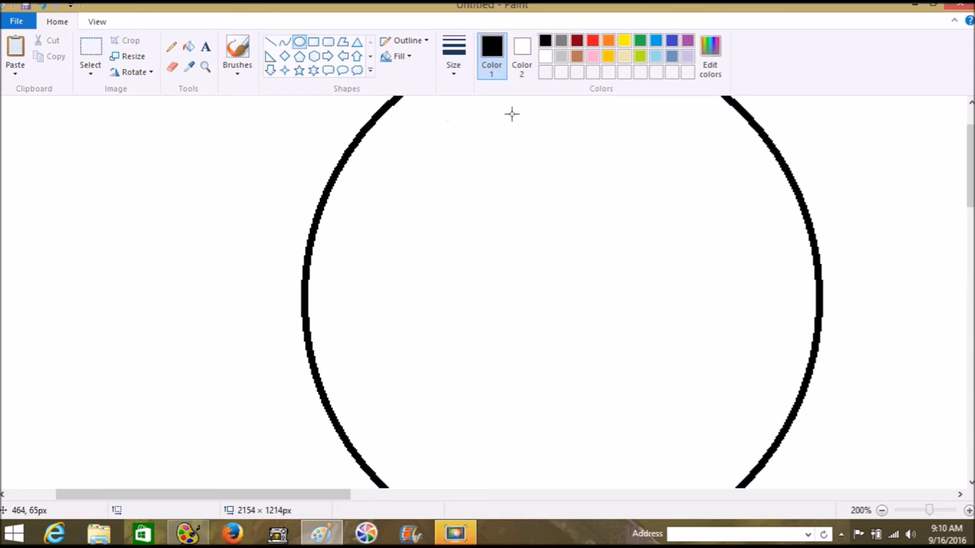
left_click(523, 60)
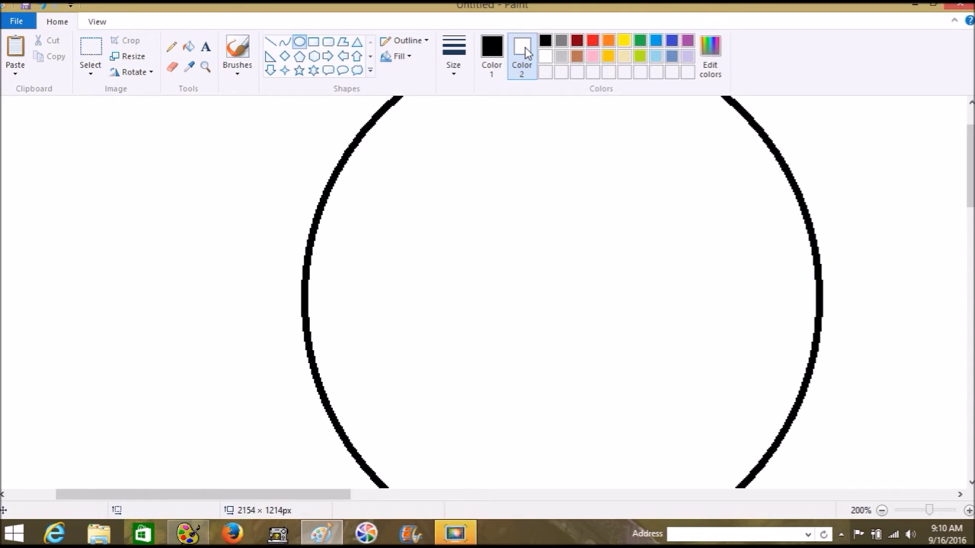
left_click(546, 41)
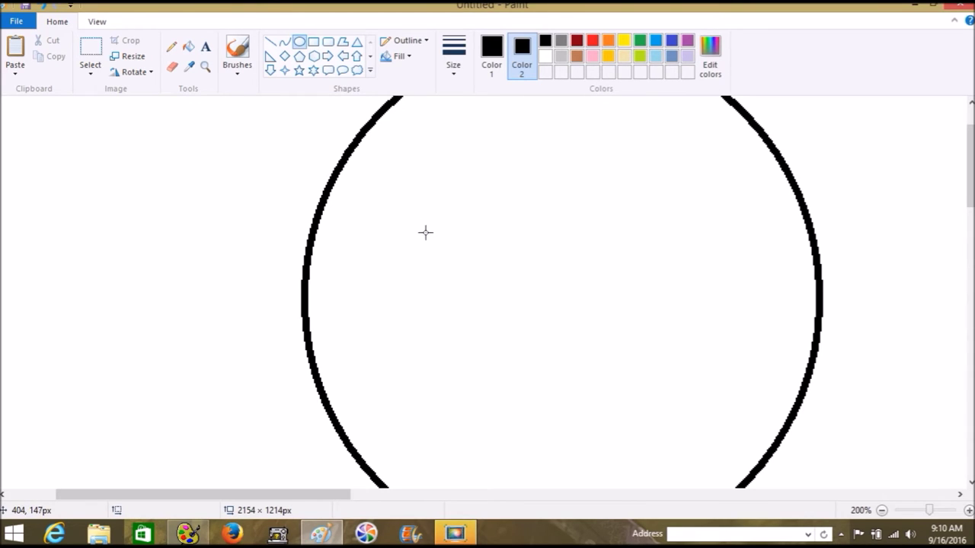
mouse_move(409, 226)
left_mouse_down()
mouse_move(440, 235)
mouse_move(483, 281)
mouse_move(432, 259)
mouse_move(422, 230)
left_mouse_up()
left_click(39, 7)
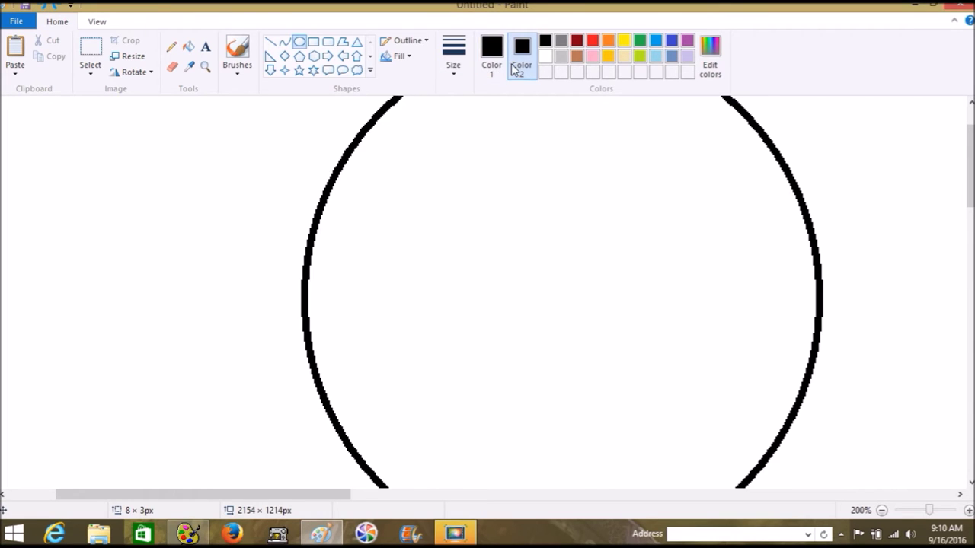
Draw an ellipse about 83 × 67 px with solid colour fill as the eye in the left half of the head.
left_click(397, 56)
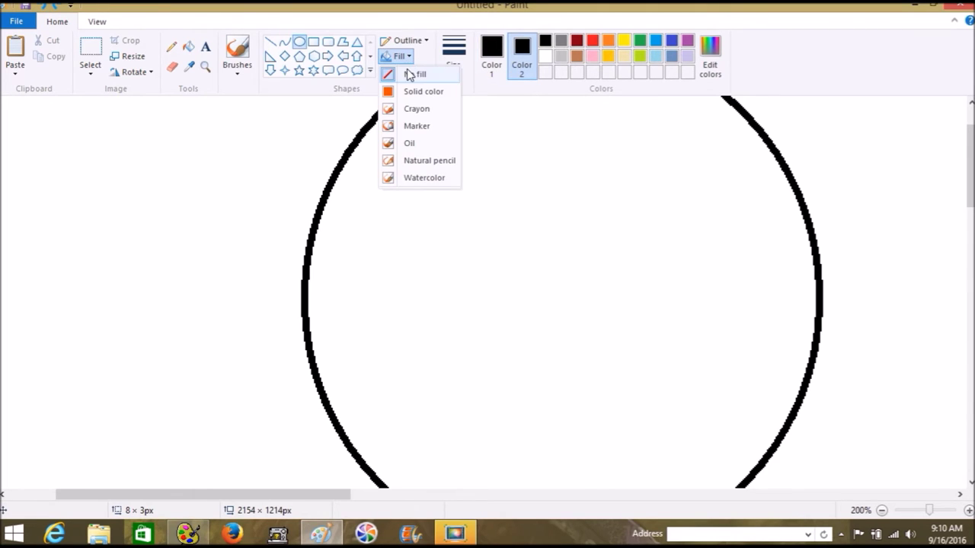
left_click(409, 92)
left_click_drag(403, 203, 500, 242)
mouse_move(501, 249)
left_mouse_down()
mouse_move(501, 270)
mouse_move(516, 257)
mouse_move(514, 279)
mouse_move(490, 298)
mouse_move(495, 322)
mouse_move(537, 340)
mouse_move(618, 418)
mouse_move(520, 342)
mouse_move(515, 278)
mouse_move(480, 252)
mouse_move(522, 300)
mouse_move(465, 249)
mouse_move(476, 248)
left_mouse_up()
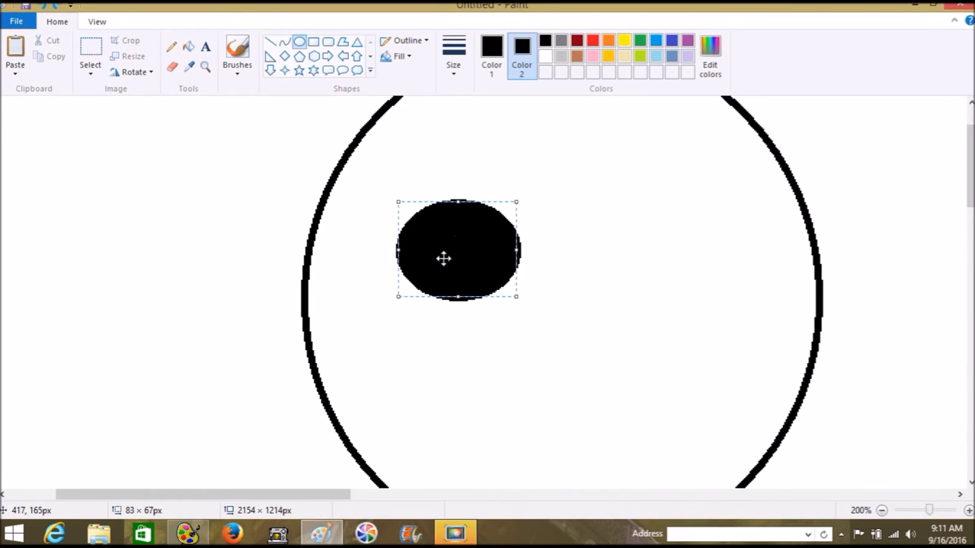
left_click_drag(464, 254, 451, 258)
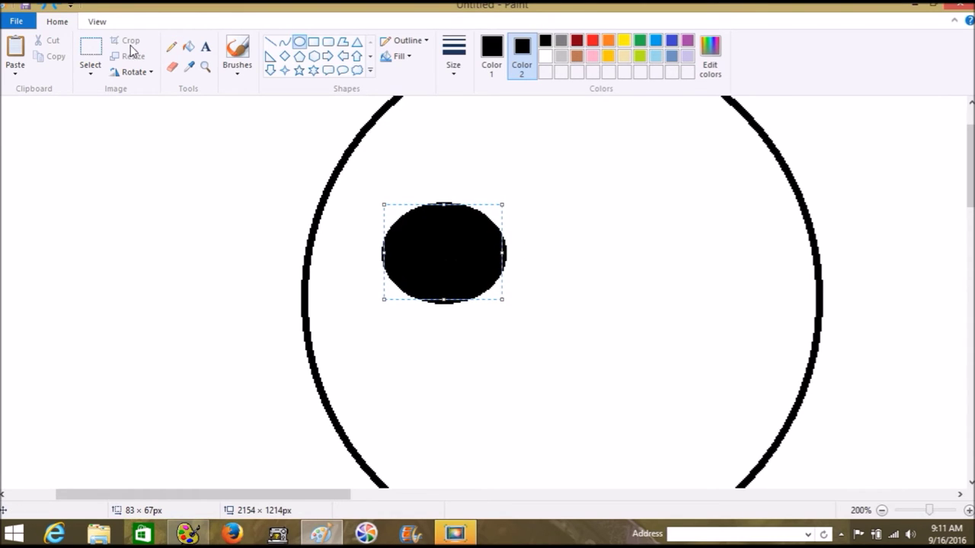
left_click(537, 246)
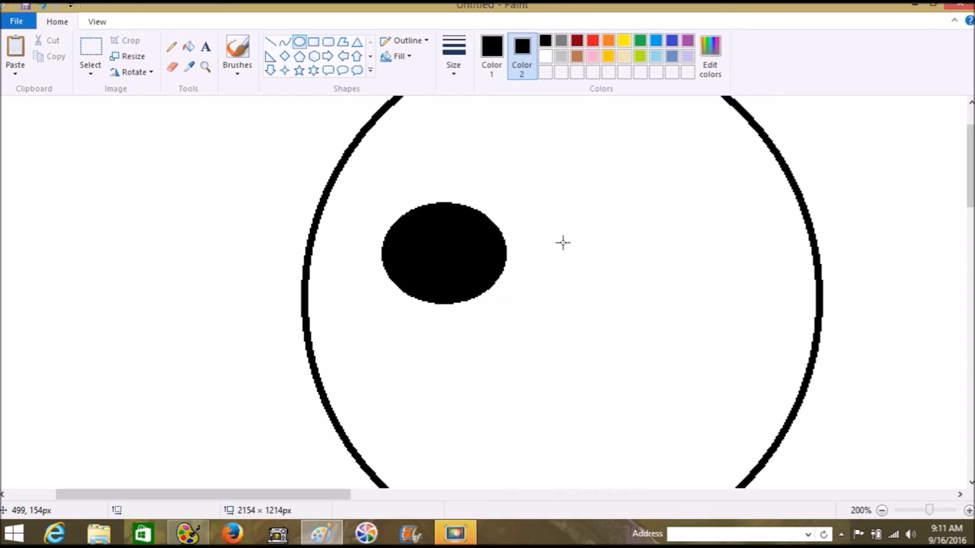
Duplicate the black eye and place the copy level with it in the right half of the head.
left_click(90, 51)
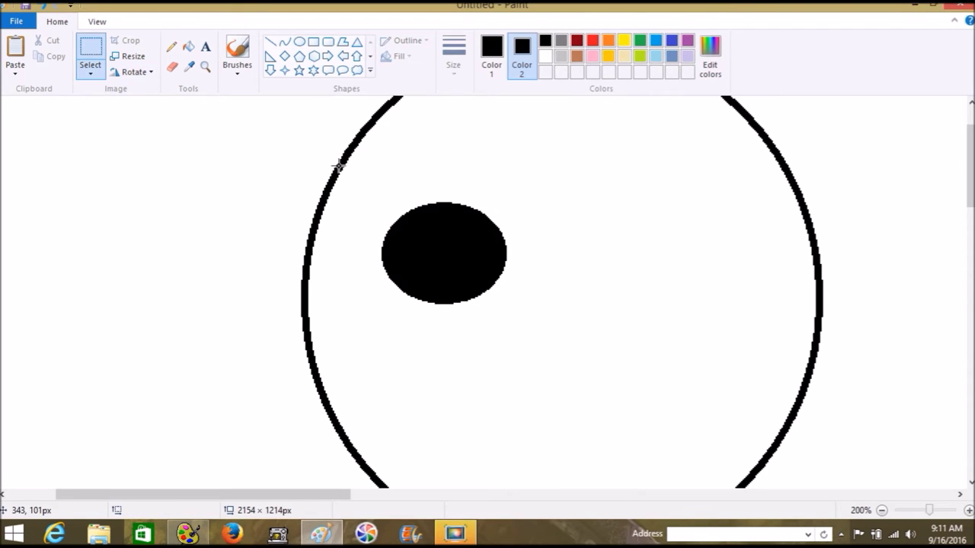
left_click_drag(368, 187, 518, 314)
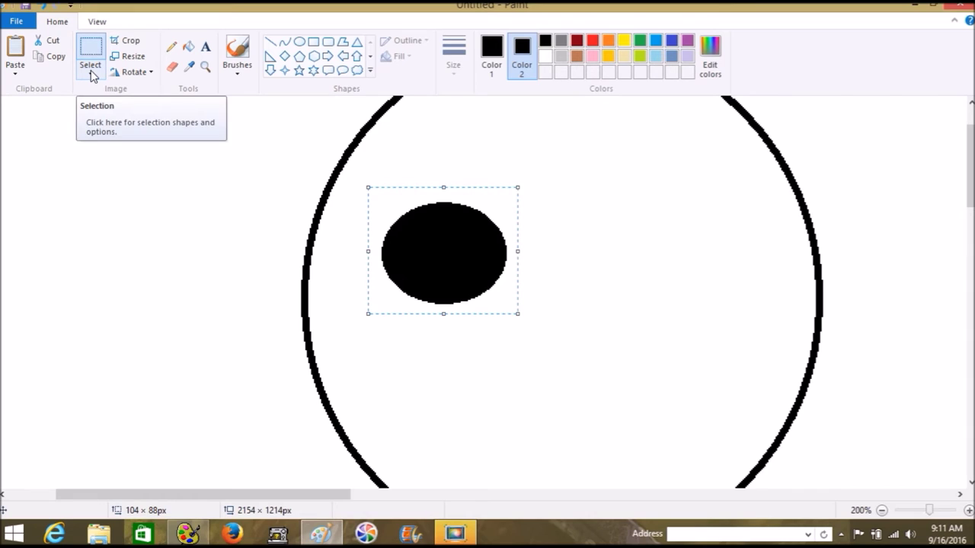
left_click(53, 61)
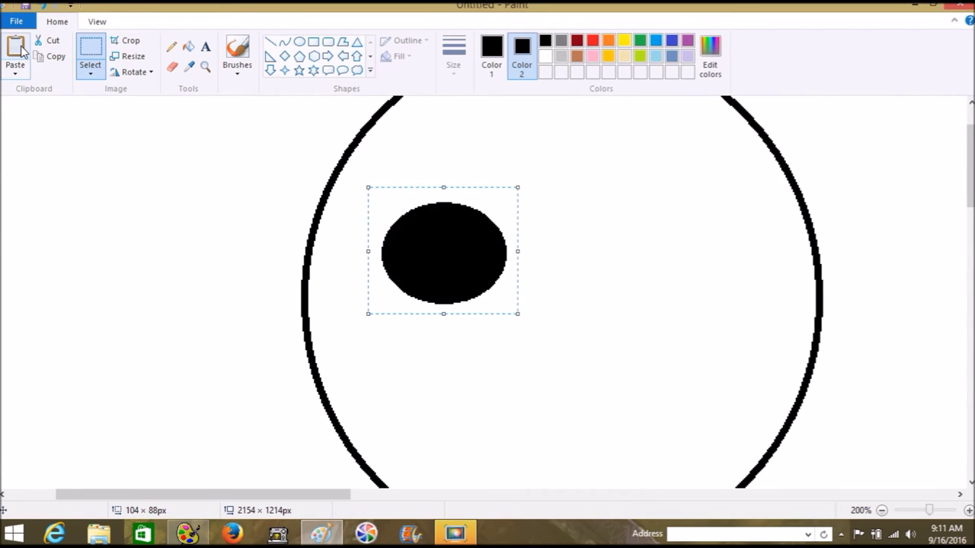
left_click(15, 47)
left_click_drag(76, 139, 686, 227)
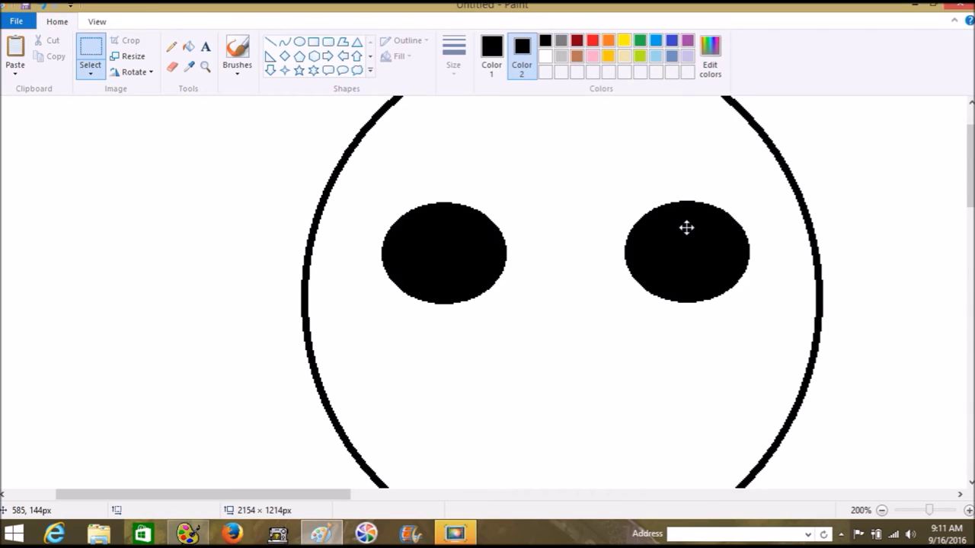
left_click_drag(686, 227, 686, 227)
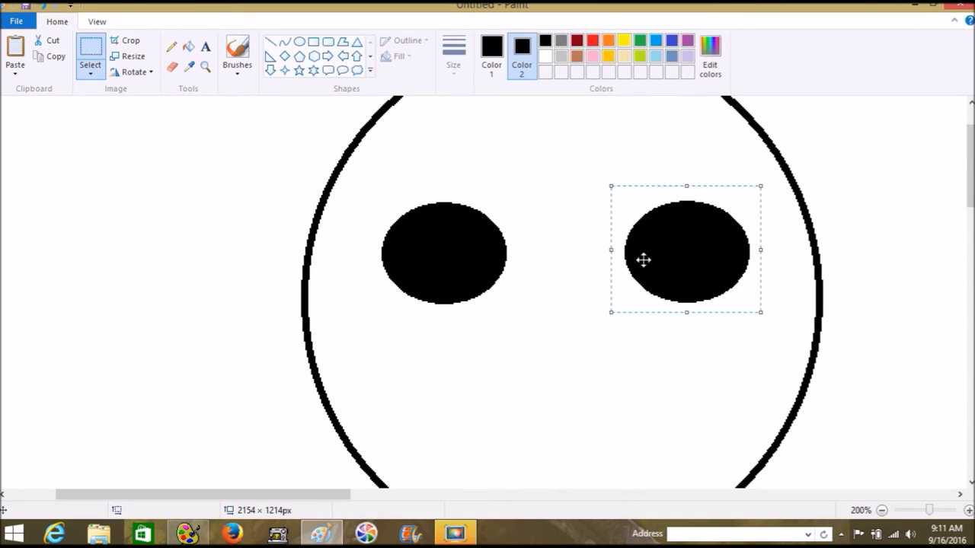
Draw an unfilled black ellipse of about 157 × 103 px as the mouth, centred below the two eyes.
left_click(692, 262)
left_click(821, 228)
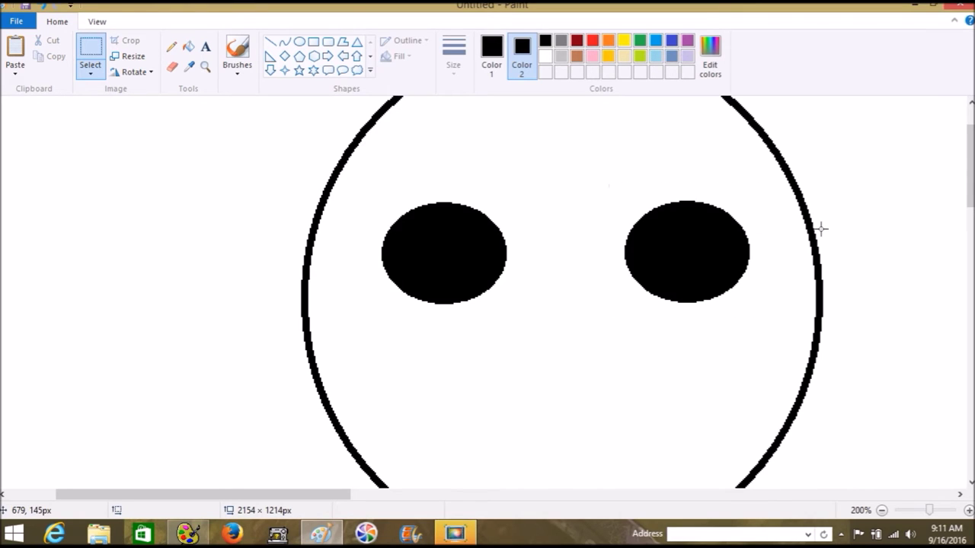
left_click(300, 41)
left_click(508, 67)
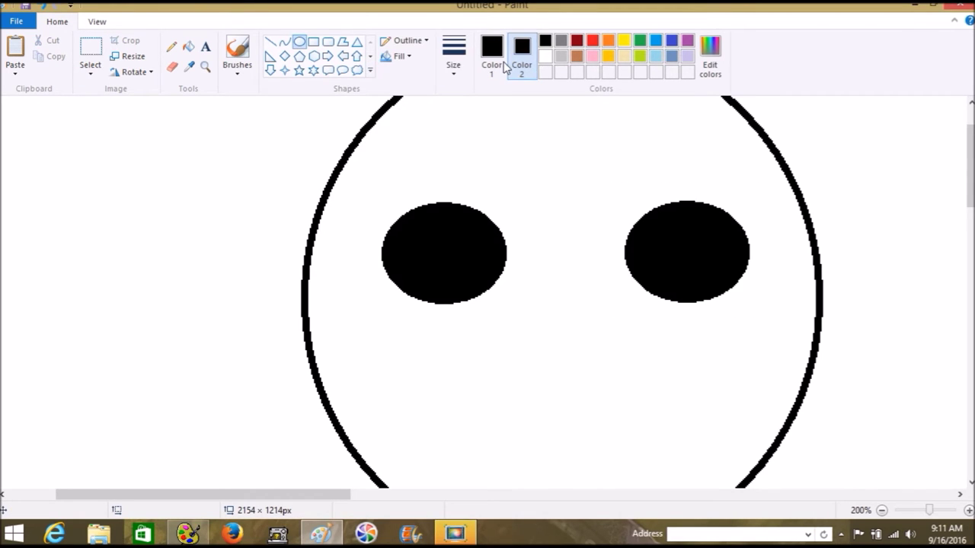
left_click(397, 56)
left_click(411, 76)
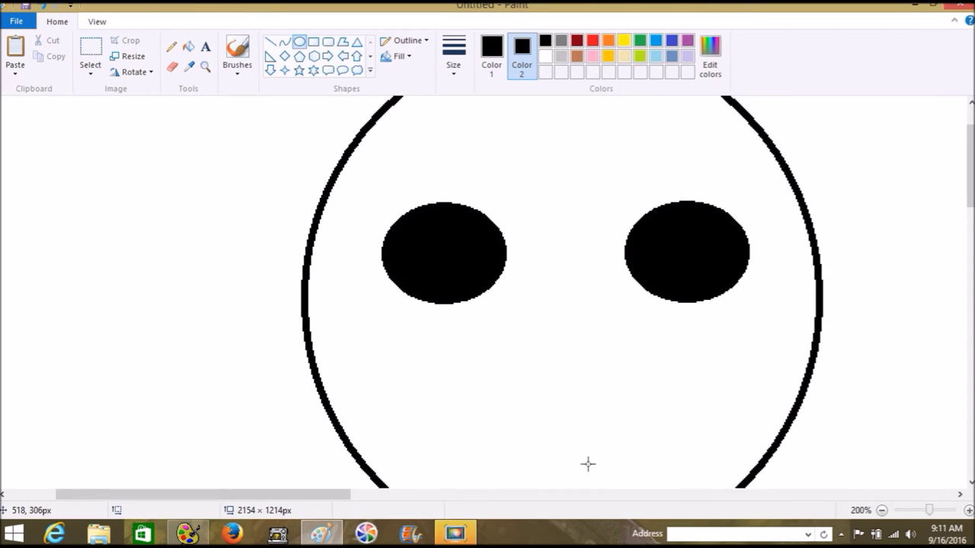
left_click_drag(970, 160, 971, 190)
mouse_move(439, 227)
left_mouse_down()
mouse_move(646, 328)
mouse_move(663, 376)
left_mouse_up()
left_click_drag(546, 276, 551, 231)
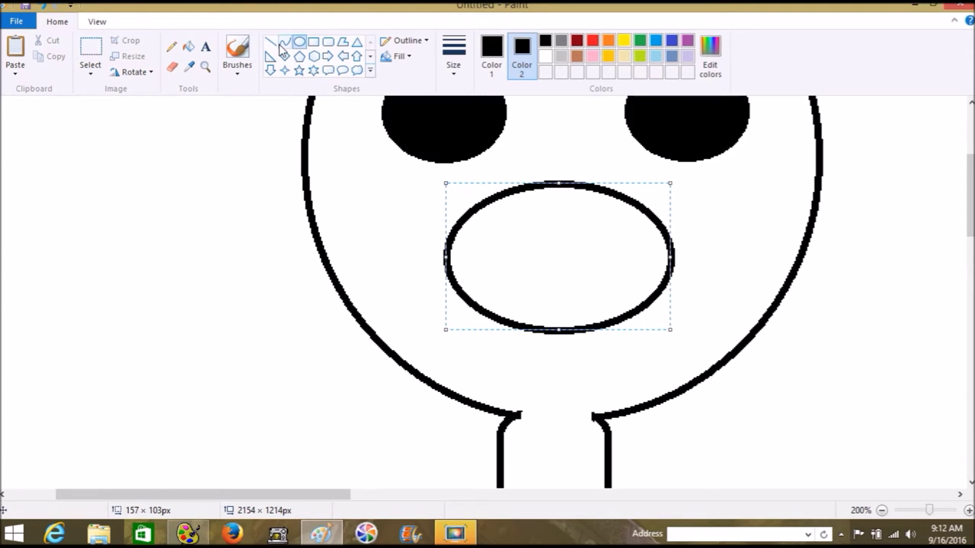
Set Color 2 to white and erase the upper half of the mouth ellipse to leave a smile.
left_click(173, 70)
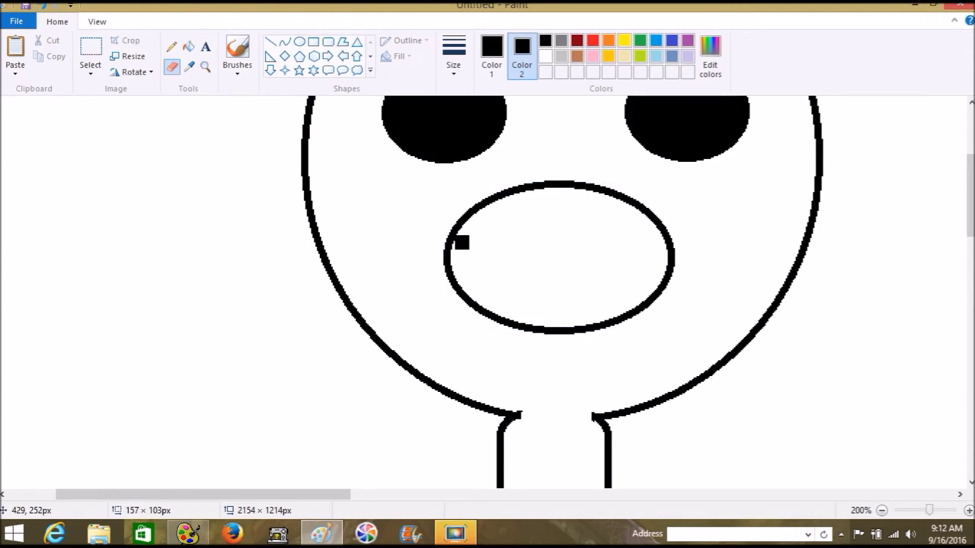
left_click(546, 56)
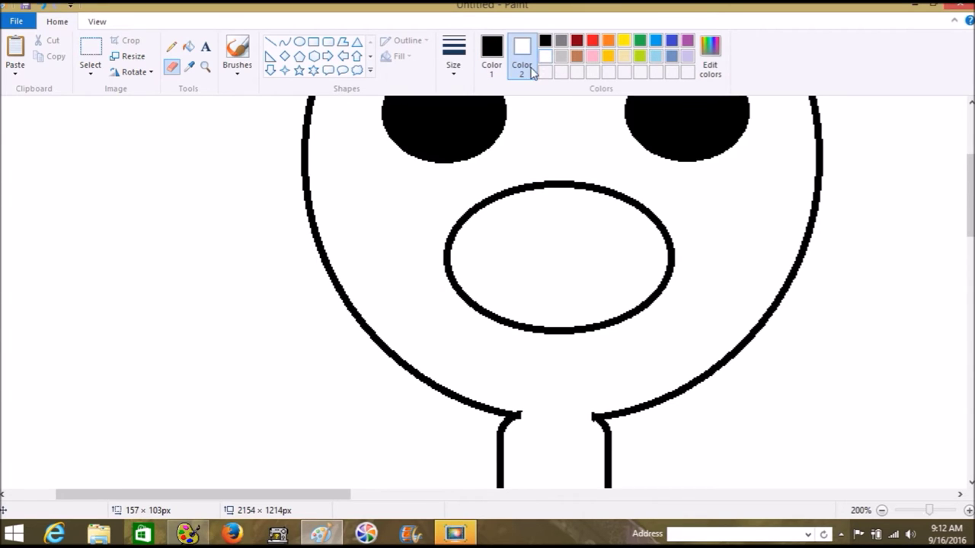
mouse_move(447, 253)
left_mouse_down()
mouse_move(506, 188)
mouse_move(565, 181)
mouse_move(622, 195)
mouse_move(671, 245)
left_mouse_up()
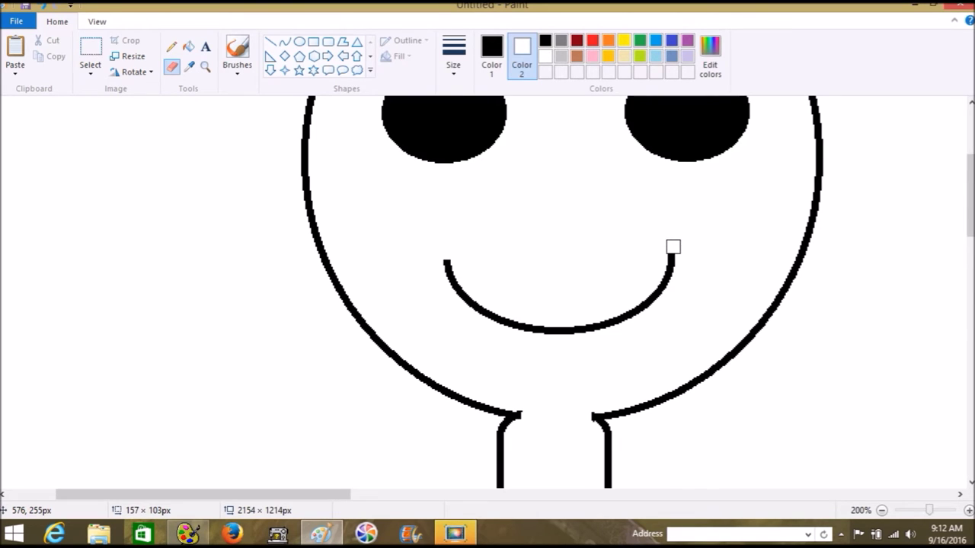
Paint a curved black lash with the basic brush above the outer side of the left-hand eye, and set Color 2 to gray.
scroll(670, 262, "up", 3)
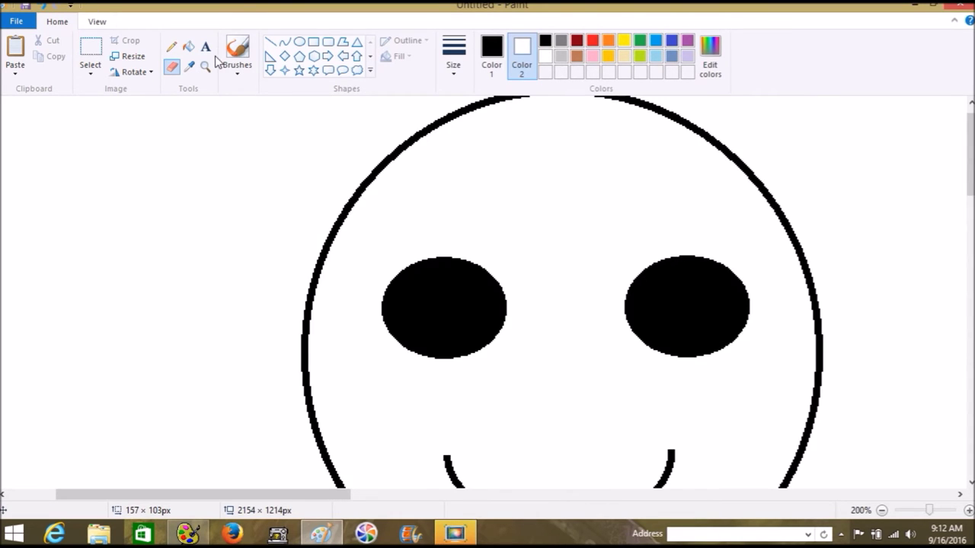
left_click(271, 41)
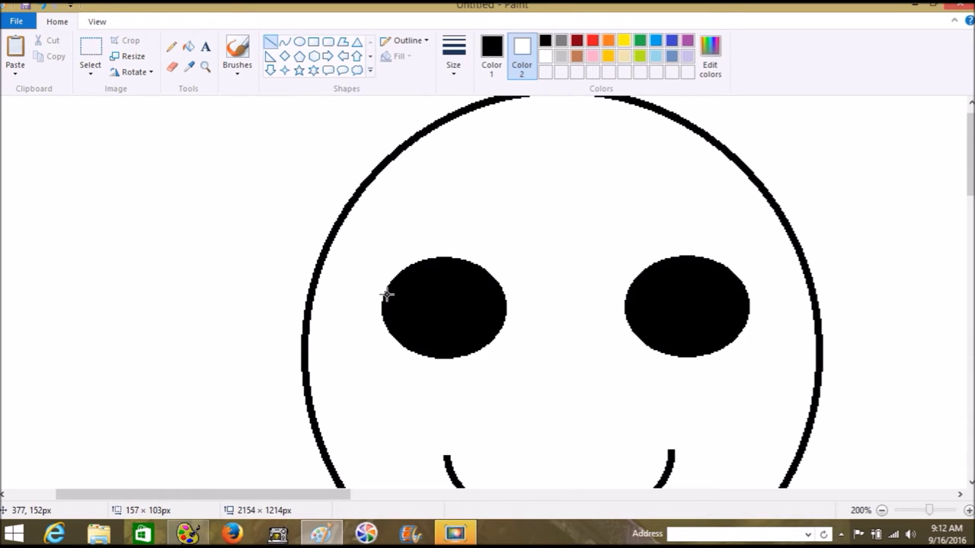
left_click(242, 69)
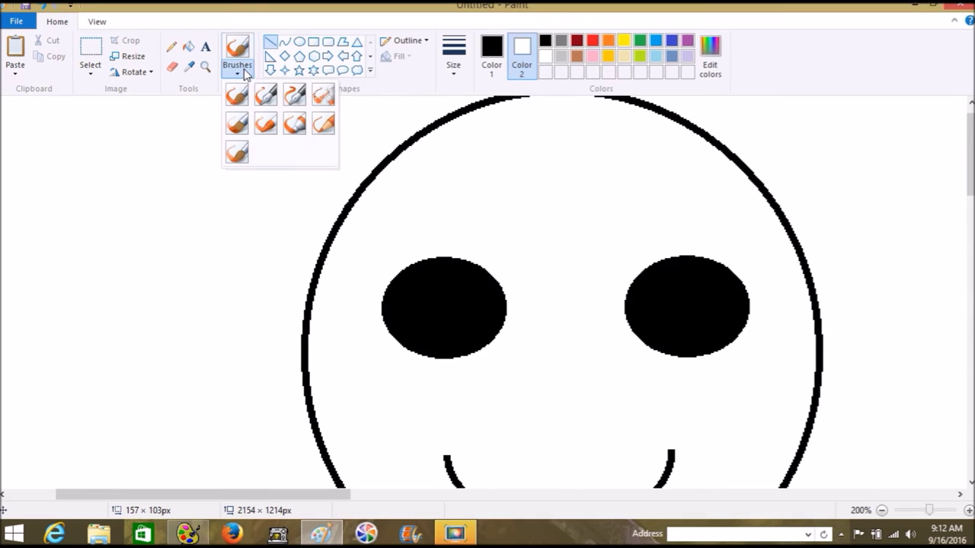
left_click(236, 96)
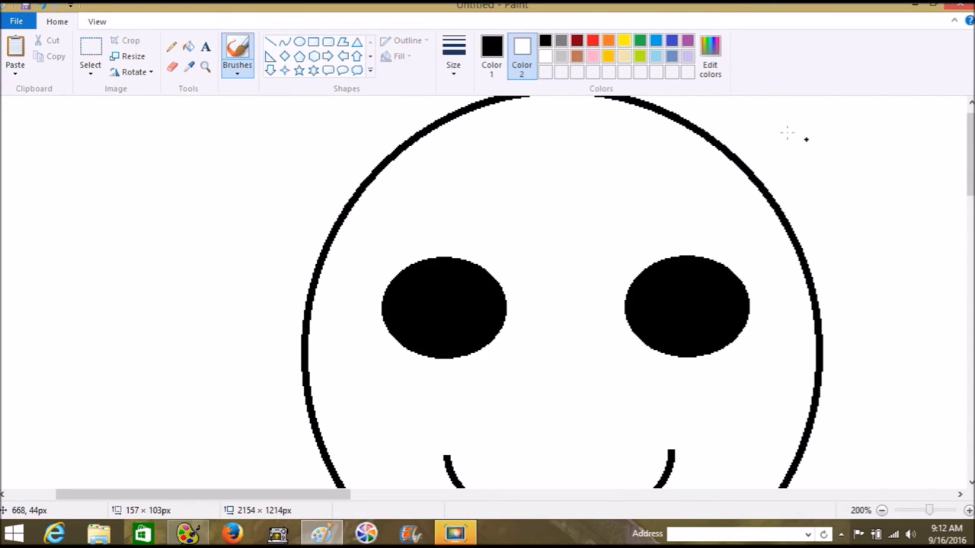
left_click(690, 58)
left_click(561, 42)
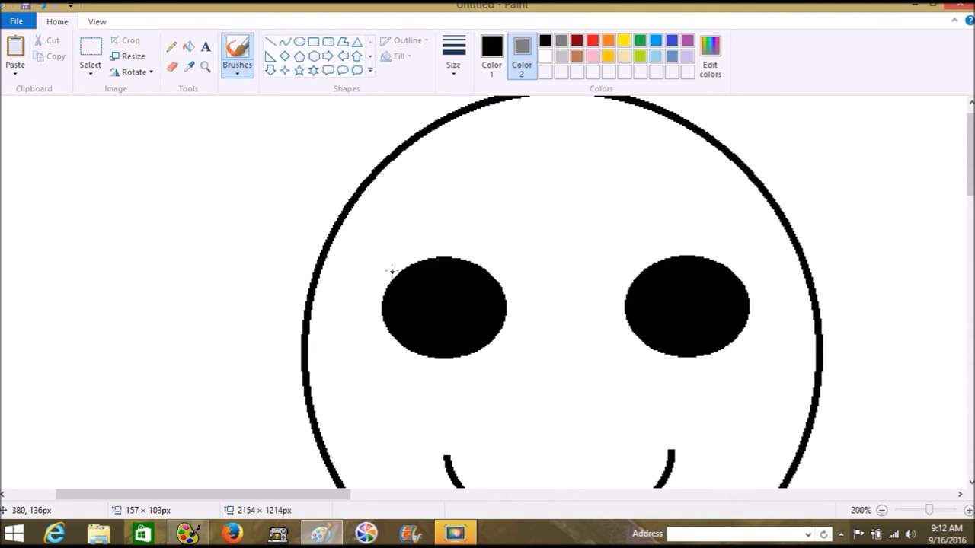
left_click_drag(392, 271, 388, 259)
left_click_drag(383, 223, 404, 198)
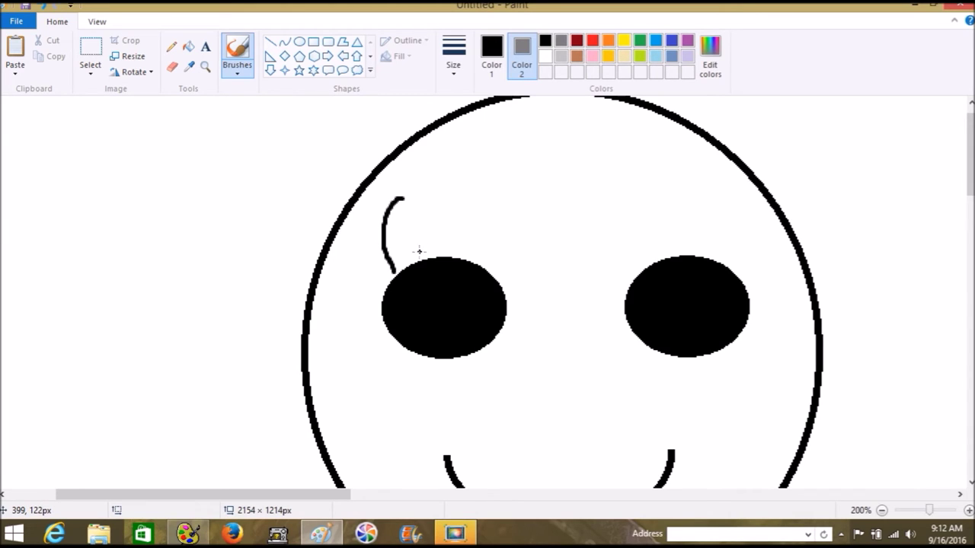
Try painting three more lashes along the top of the left-hand eye and undo all three strokes.
left_click_drag(421, 244, 425, 207)
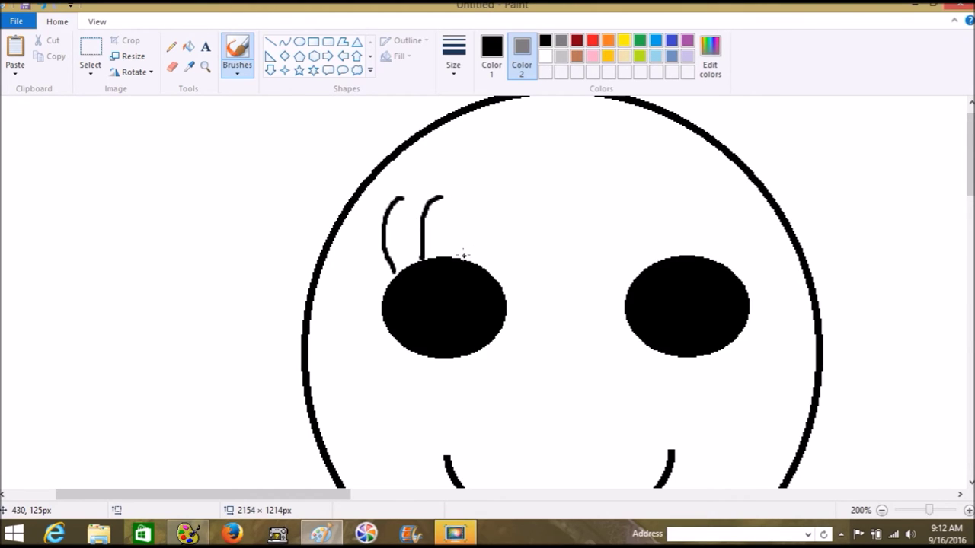
mouse_move(462, 253)
left_mouse_down()
mouse_move(457, 207)
mouse_move(475, 195)
left_mouse_up()
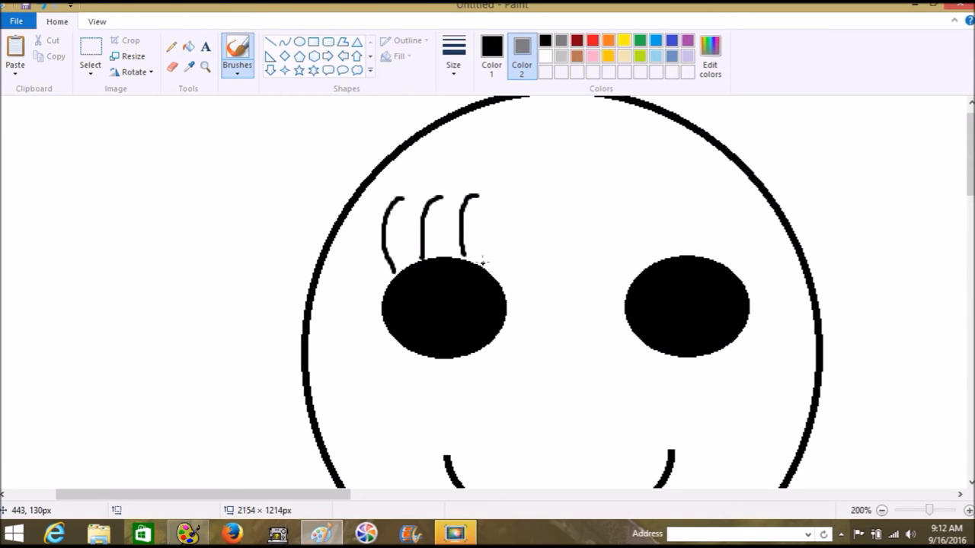
left_click_drag(483, 253, 508, 221)
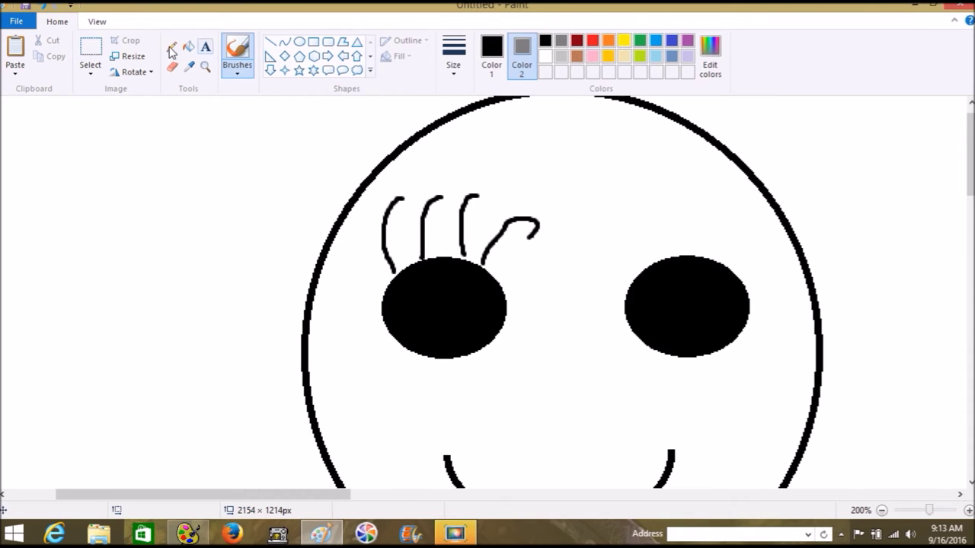
left_click(43, 5)
left_click(42, 5)
left_click(43, 5)
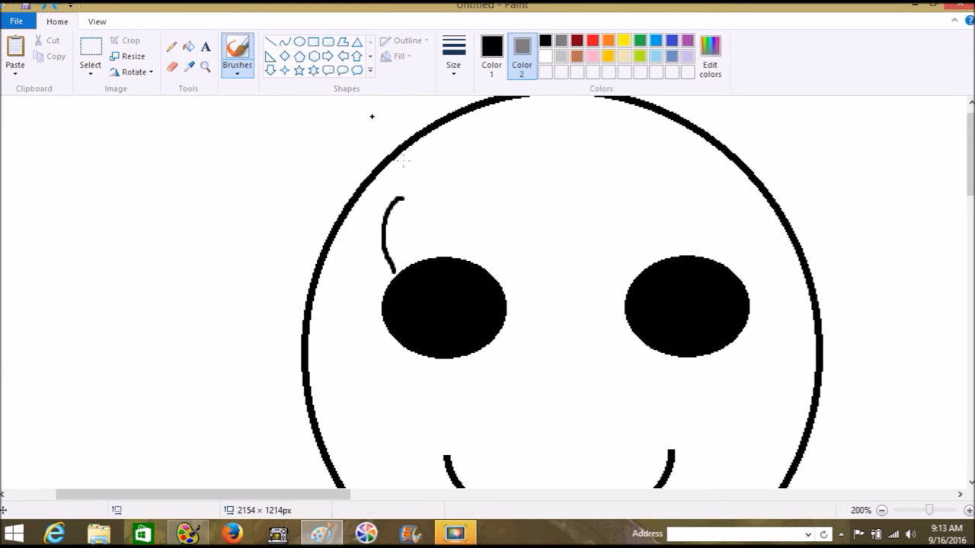
Paint a second hooked lash just beside the first one above the left-hand eye.
mouse_move(412, 256)
left_mouse_down()
mouse_move(428, 195)
mouse_move(441, 202)
left_mouse_up()
Try two more lashes above the left-hand eye and two above the right-hand eye, undoing all four strokes.
mouse_move(453, 247)
left_mouse_down()
mouse_move(455, 212)
mouse_move(476, 197)
mouse_move(481, 207)
left_mouse_up()
left_click_drag(485, 259, 515, 219)
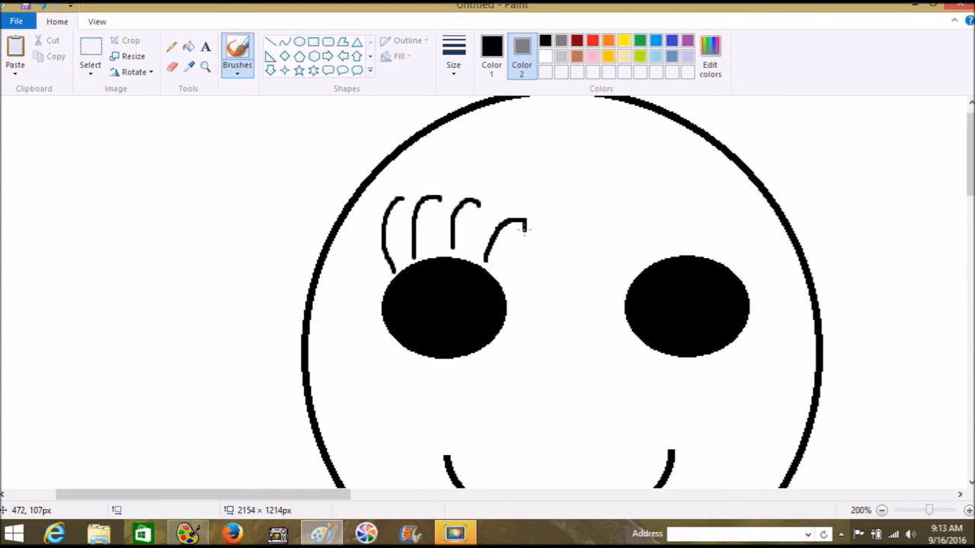
mouse_move(629, 268)
left_mouse_down()
mouse_move(610, 245)
mouse_move(623, 221)
mouse_move(663, 221)
mouse_move(673, 197)
mouse_move(692, 204)
left_mouse_up()
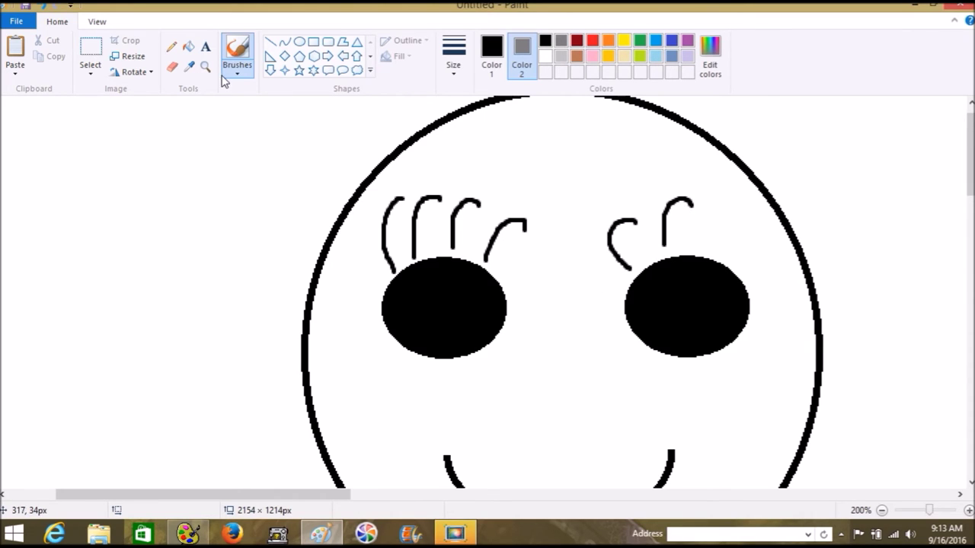
left_click(45, 6)
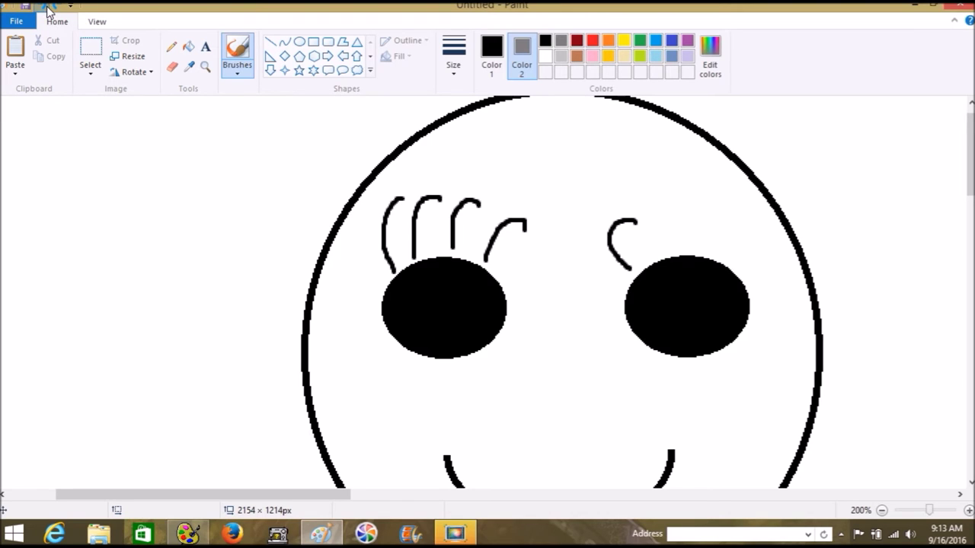
left_click(47, 8)
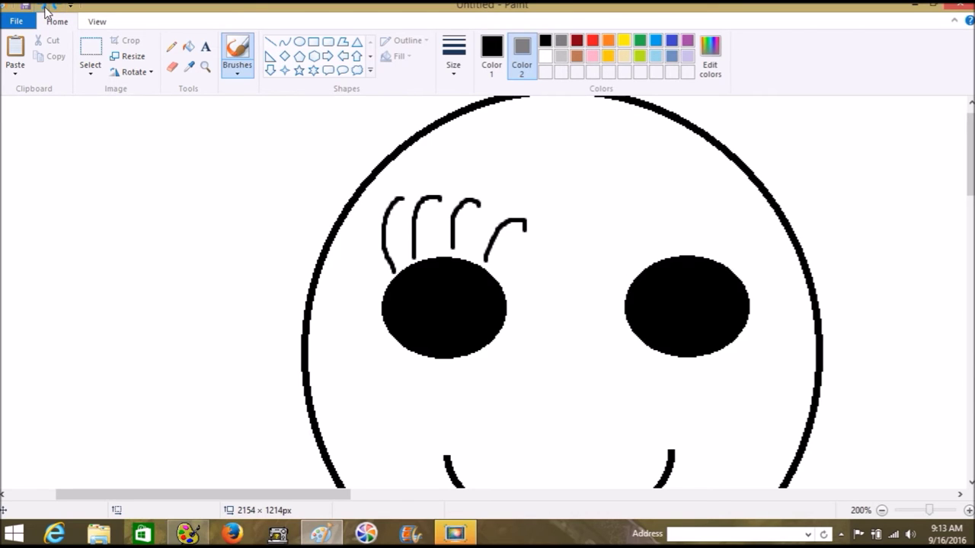
left_click(43, 7)
left_click(42, 6)
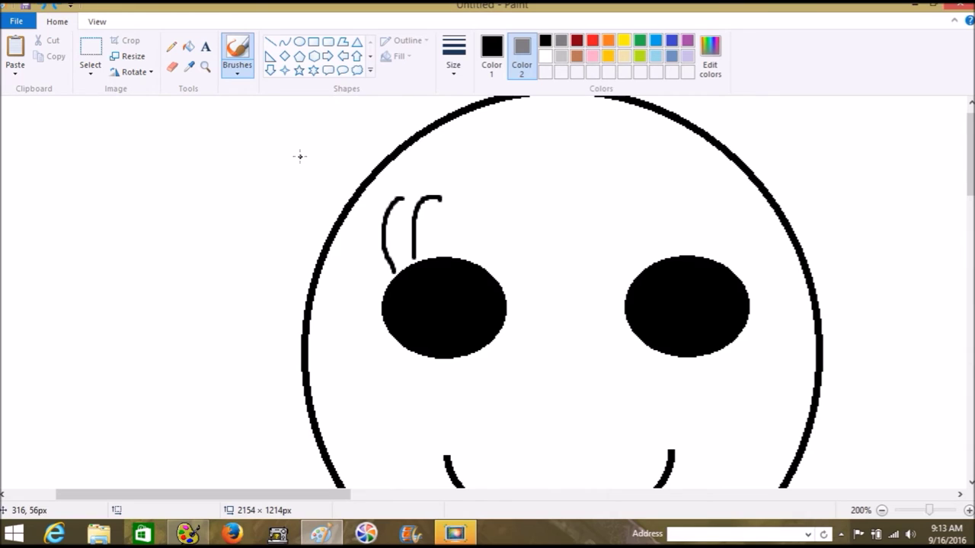
Try duplicating the second lash with a free-form selection, placing the copy beside it, and undo the pasted copy.
left_click(90, 74)
left_click(130, 122)
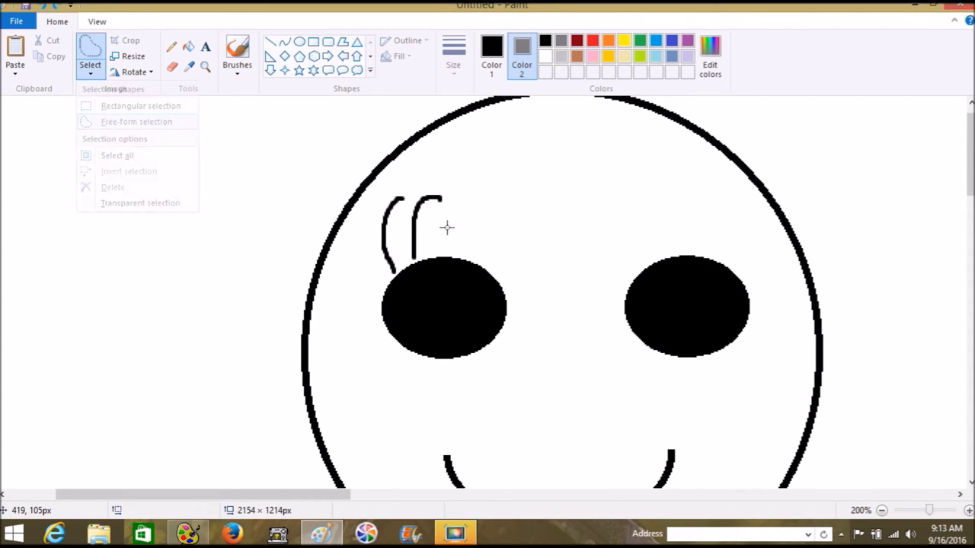
mouse_move(428, 248)
left_mouse_down()
mouse_move(449, 202)
mouse_move(448, 187)
mouse_move(430, 185)
mouse_move(405, 204)
mouse_move(400, 243)
mouse_move(427, 247)
left_mouse_up()
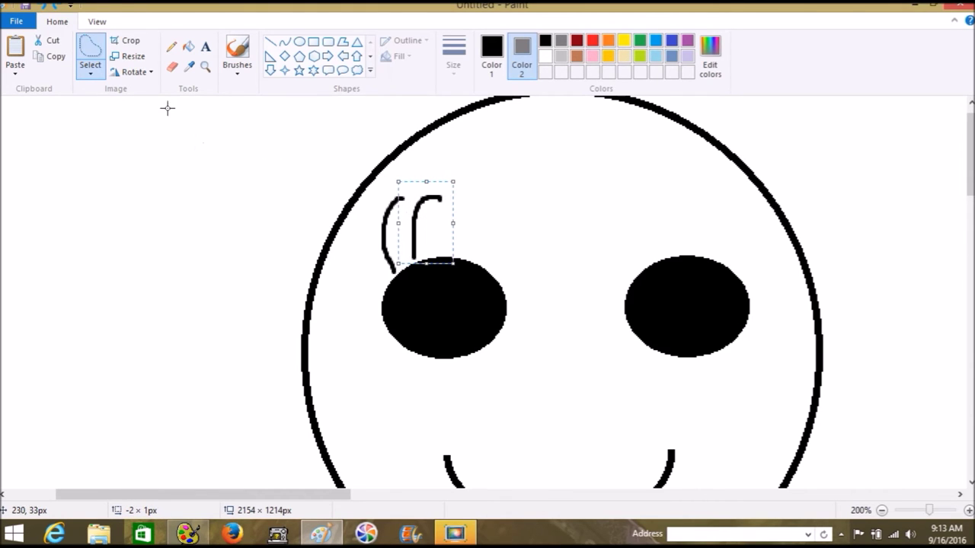
left_click(50, 57)
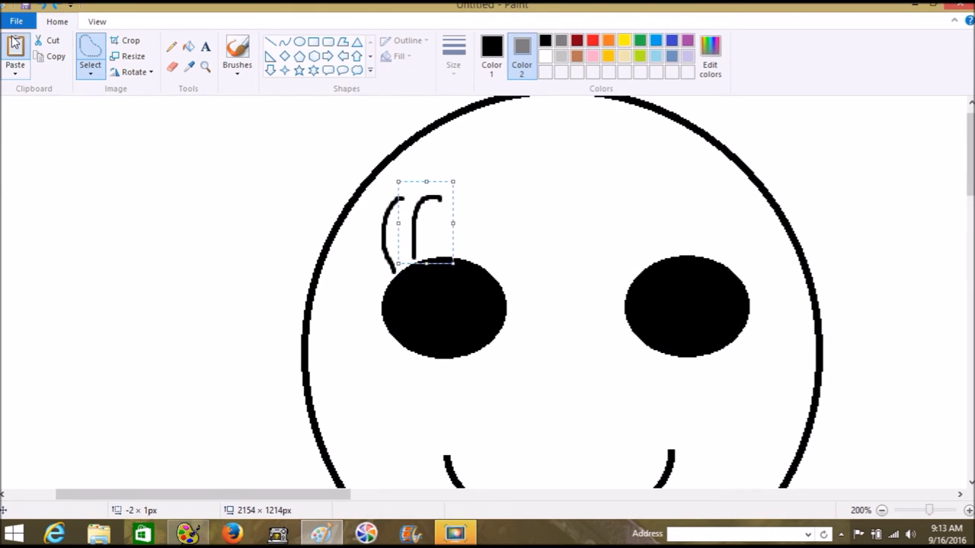
left_click(15, 47)
left_click_drag(33, 142, 473, 240)
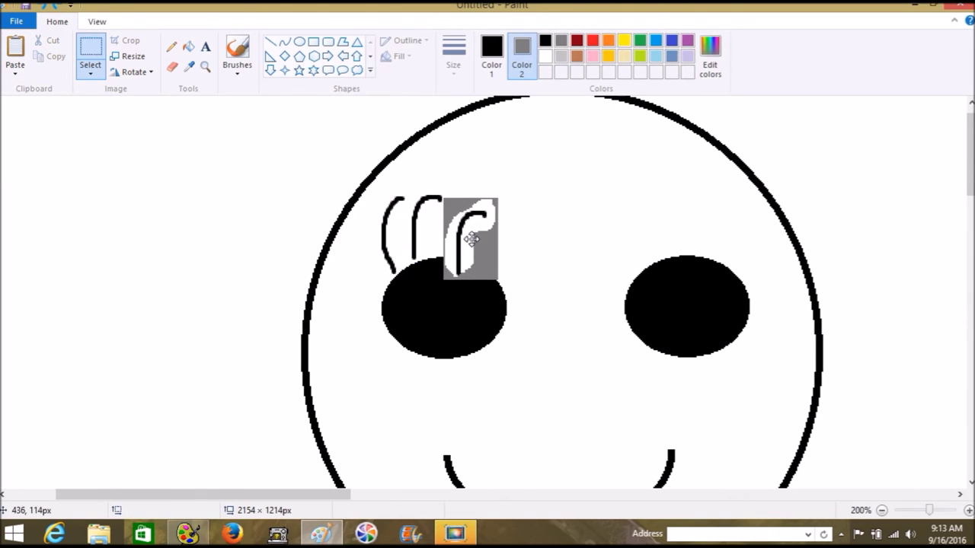
left_click(46, 7)
left_click(46, 7)
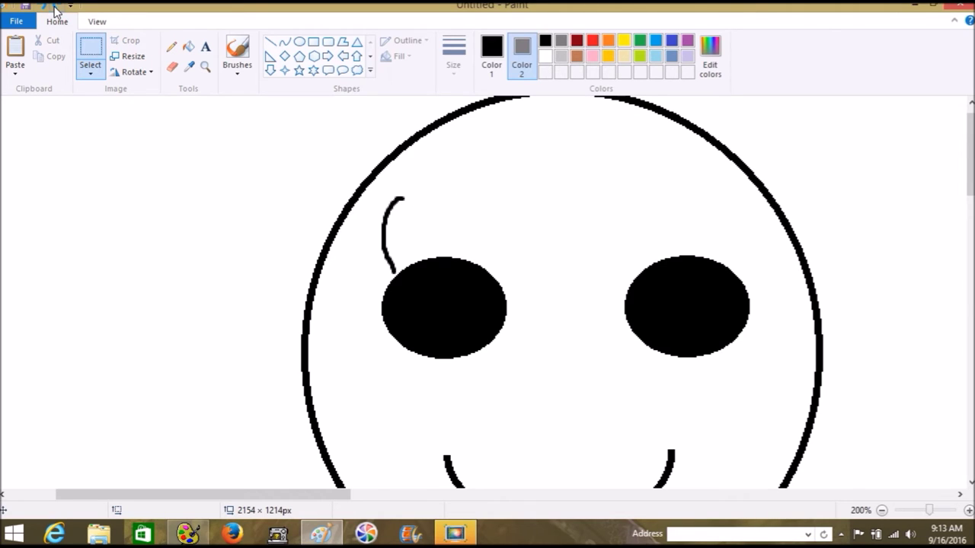
left_click(56, 7)
left_click(56, 7)
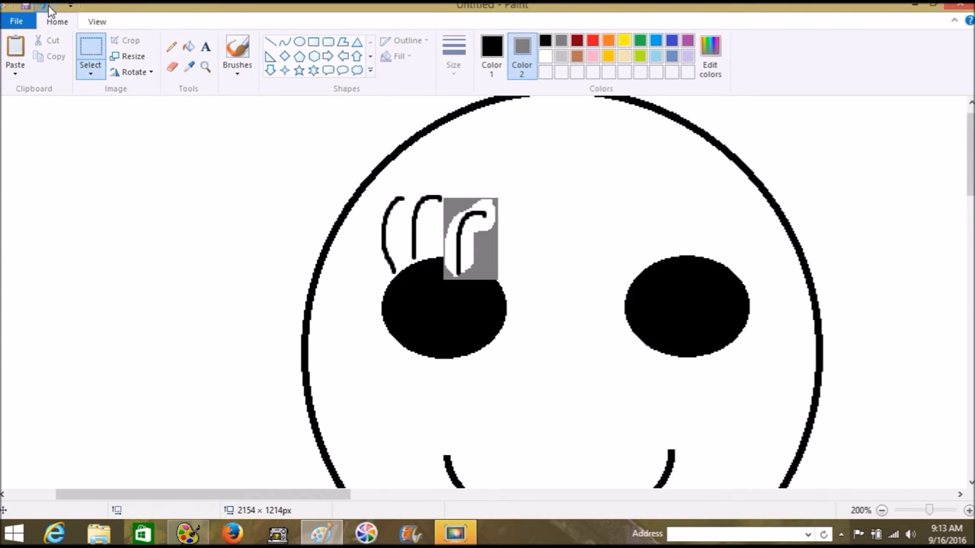
left_click(47, 8)
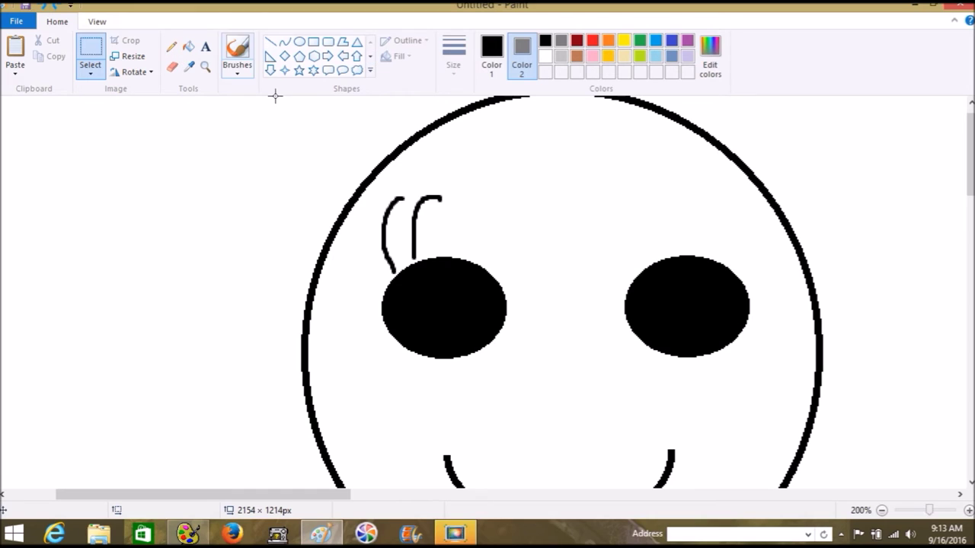
Paint a third and a fourth curved lash with the brush along the top of the left-hand eye.
left_click(228, 61)
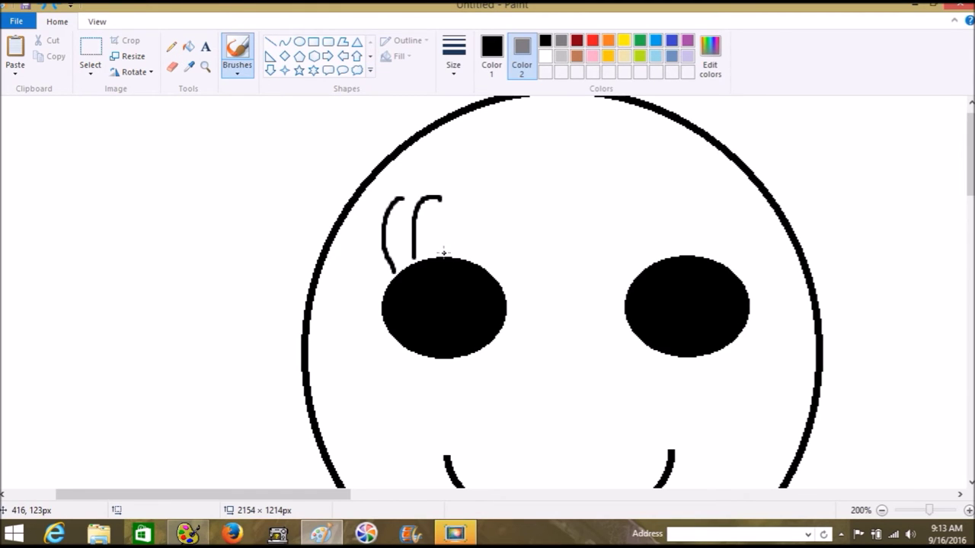
mouse_move(444, 253)
left_mouse_down()
mouse_move(447, 213)
mouse_move(466, 199)
left_mouse_up()
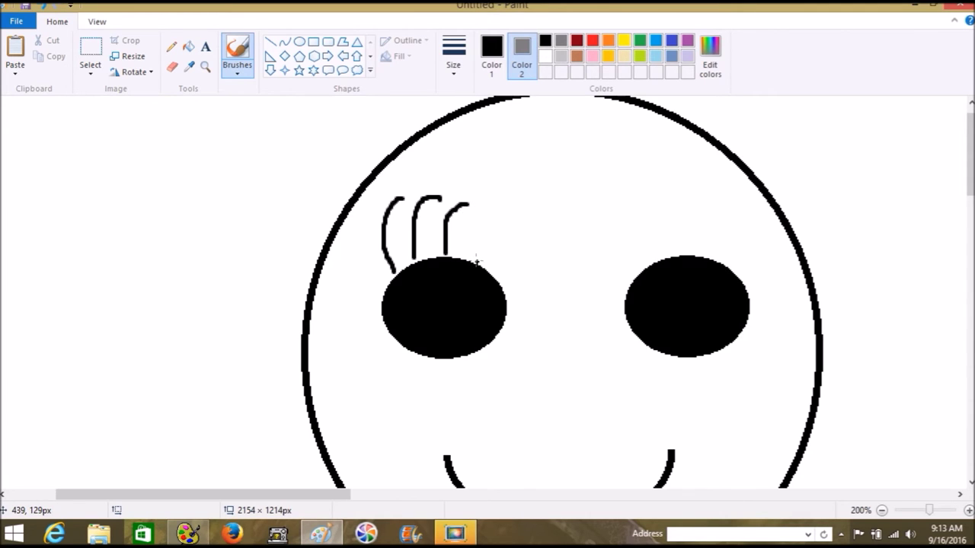
mouse_move(476, 257)
left_mouse_down()
mouse_move(485, 210)
mouse_move(504, 207)
left_mouse_up()
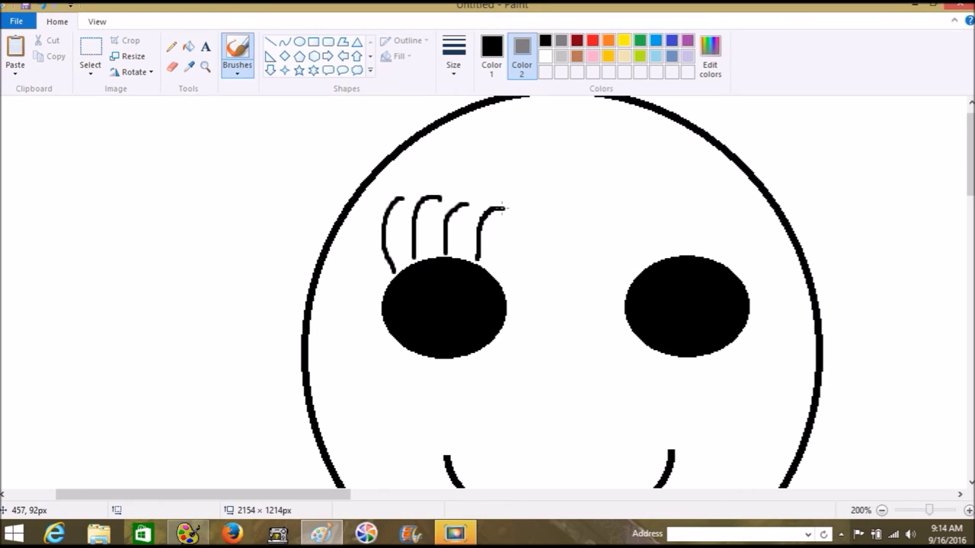
Paint four short curved lashes with the brush along the top of the right-hand eye.
left_click_drag(633, 264, 618, 220)
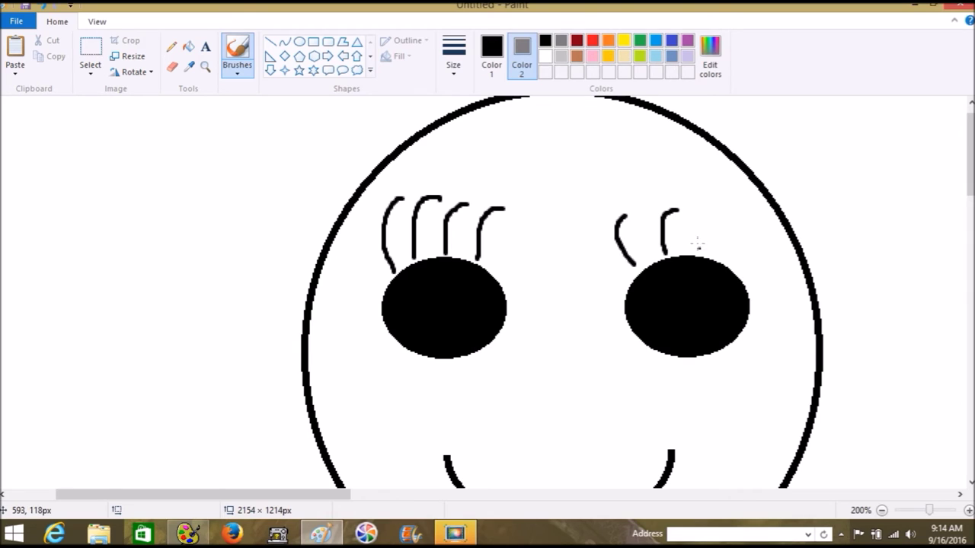
left_click_drag(709, 216, 723, 217)
left_click_drag(725, 259, 752, 229)
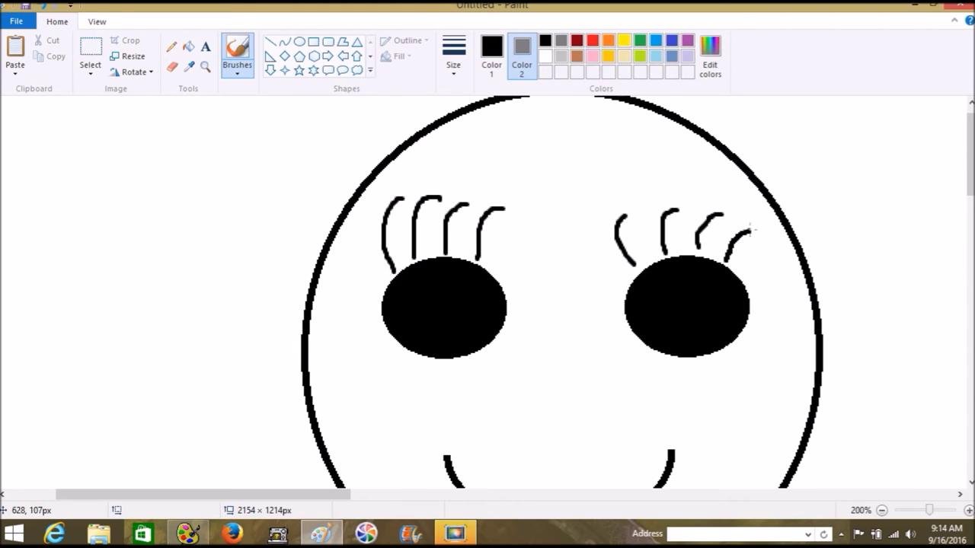
scroll(616, 296, "down", 3)
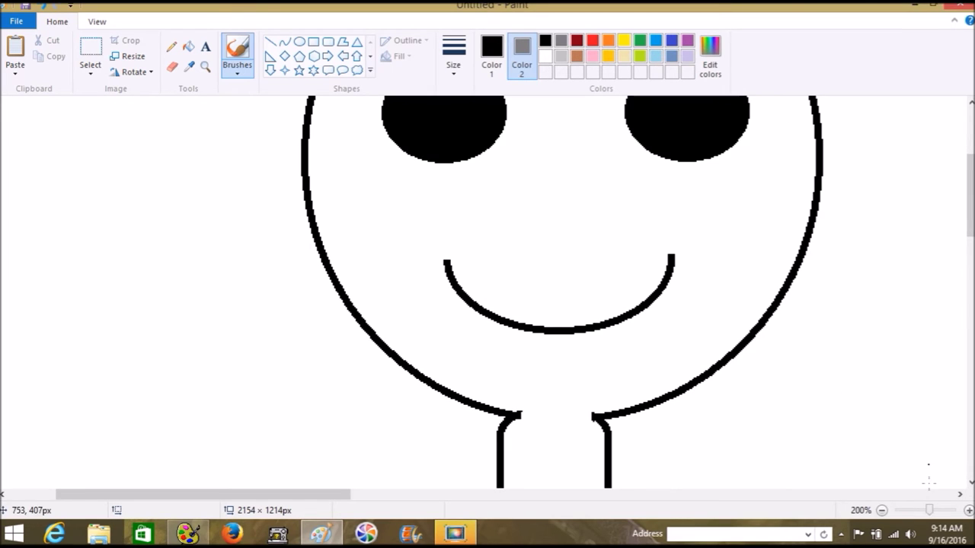
Crop the canvas to a rectangular selection of about 531 × 1099 px around the whole figure.
left_click(913, 512)
left_click(914, 512)
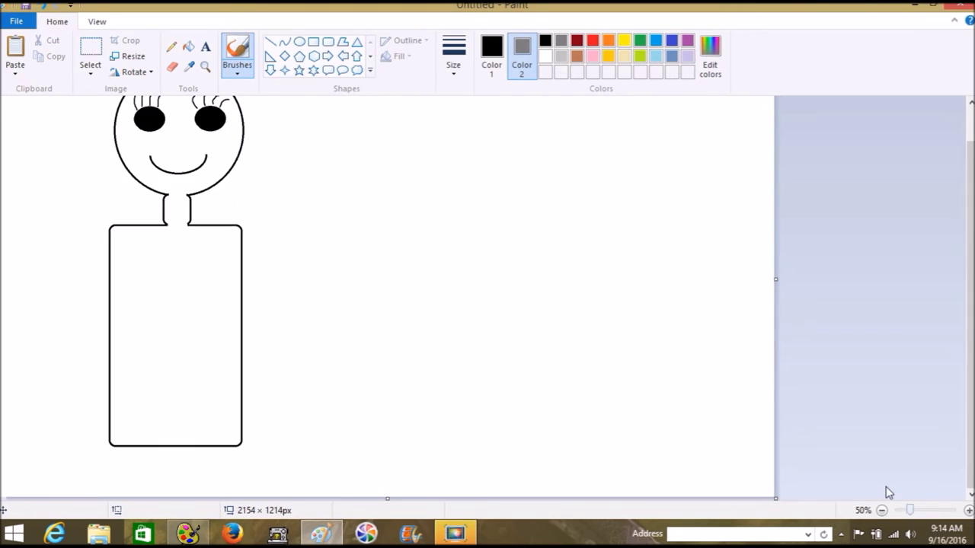
scroll(465, 157, "up", 1)
scroll(970, 305, "up", 2)
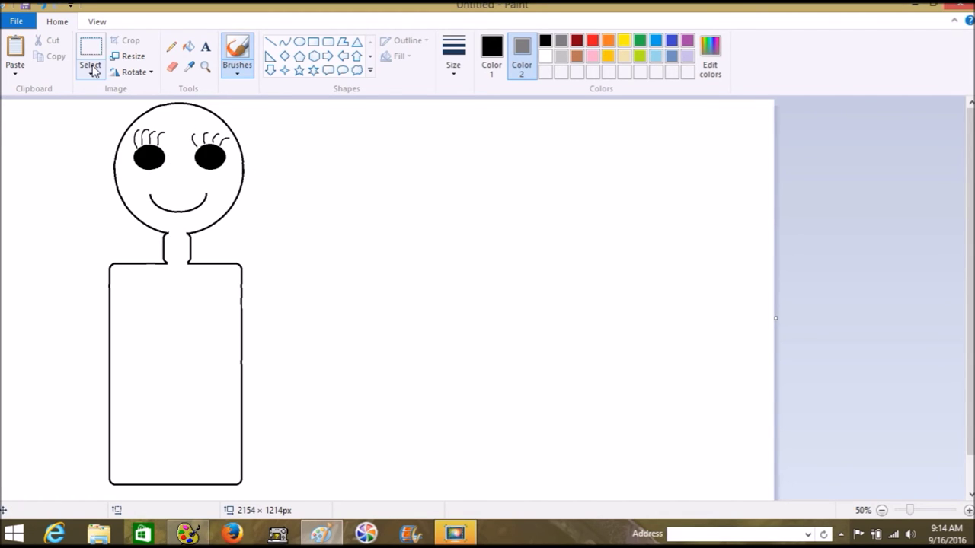
left_click(88, 55)
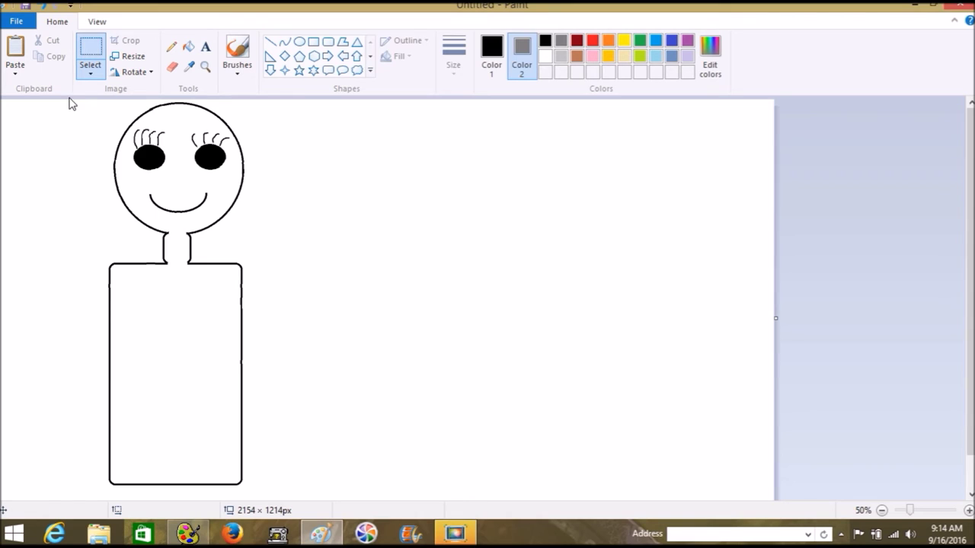
left_click_drag(67, 101, 257, 495)
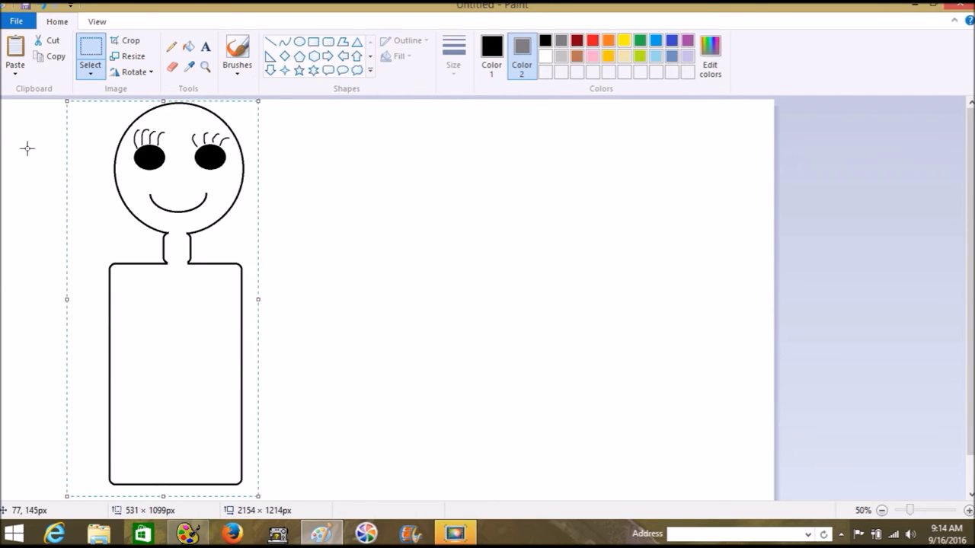
left_click(61, 57)
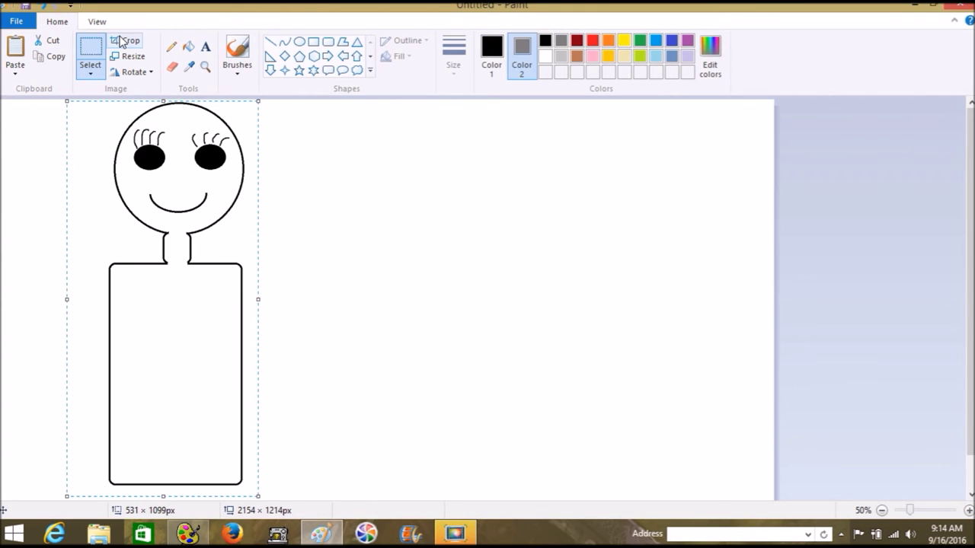
left_click(122, 41)
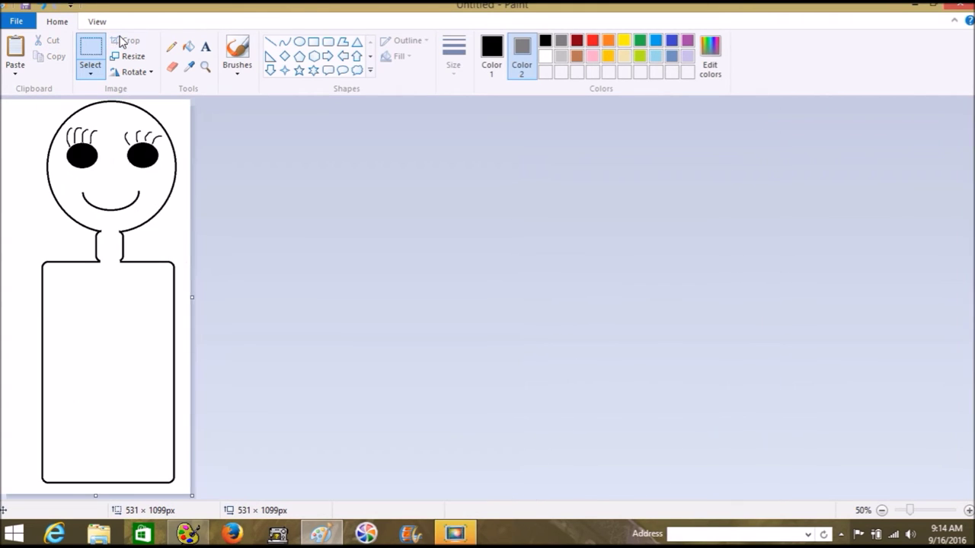
Select and copy the entire cropped drawing, switch to SewArt, and paste it into a new blank image.
left_click(91, 70)
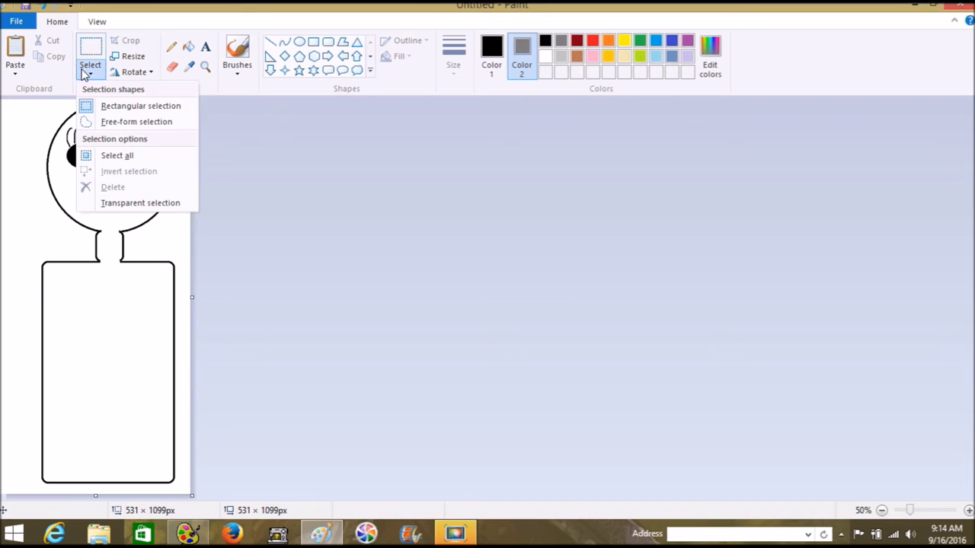
left_click(118, 156)
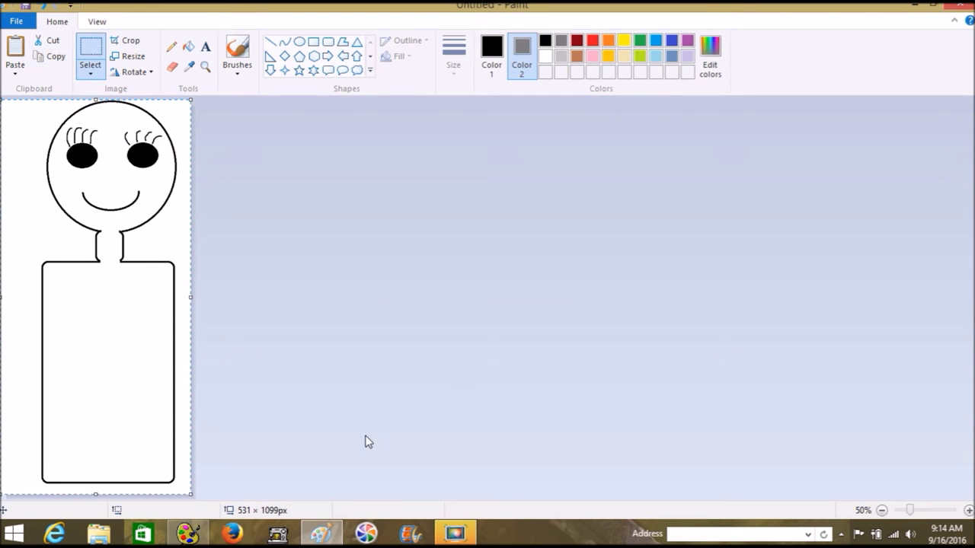
left_click(188, 533)
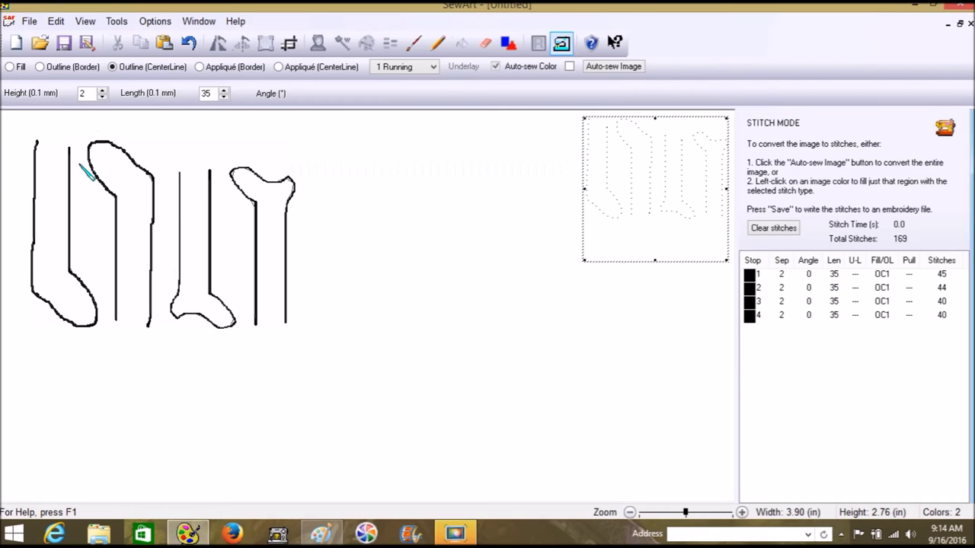
left_click(16, 43)
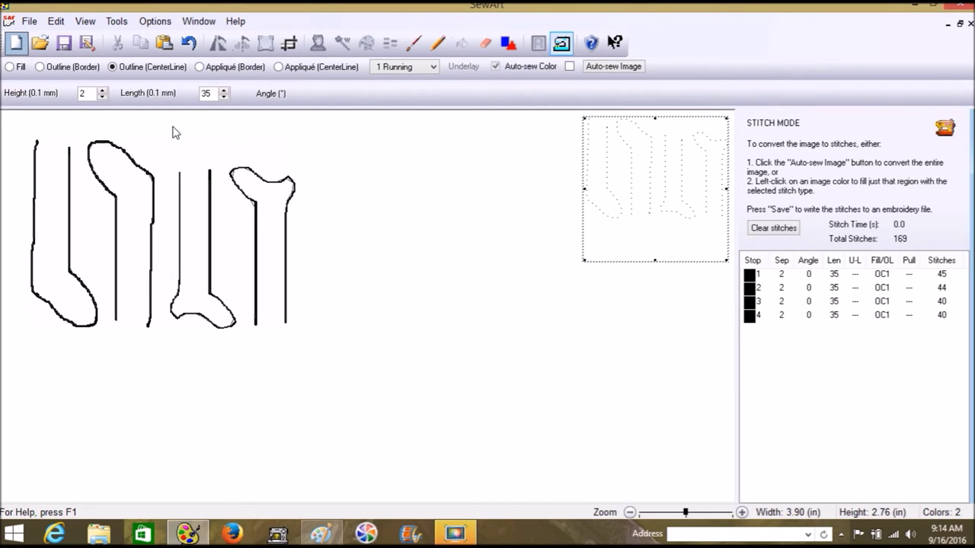
key("ctrl+v")
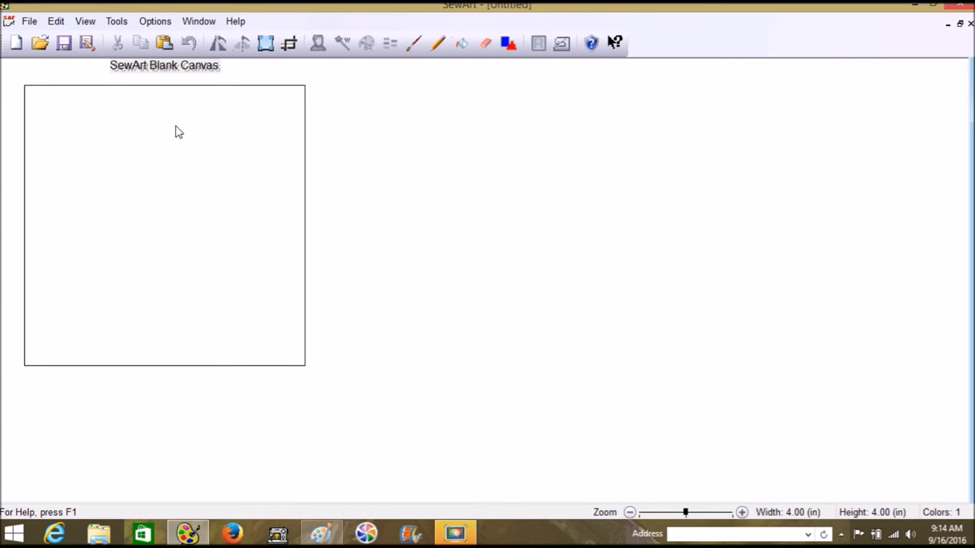
left_click(55, 21)
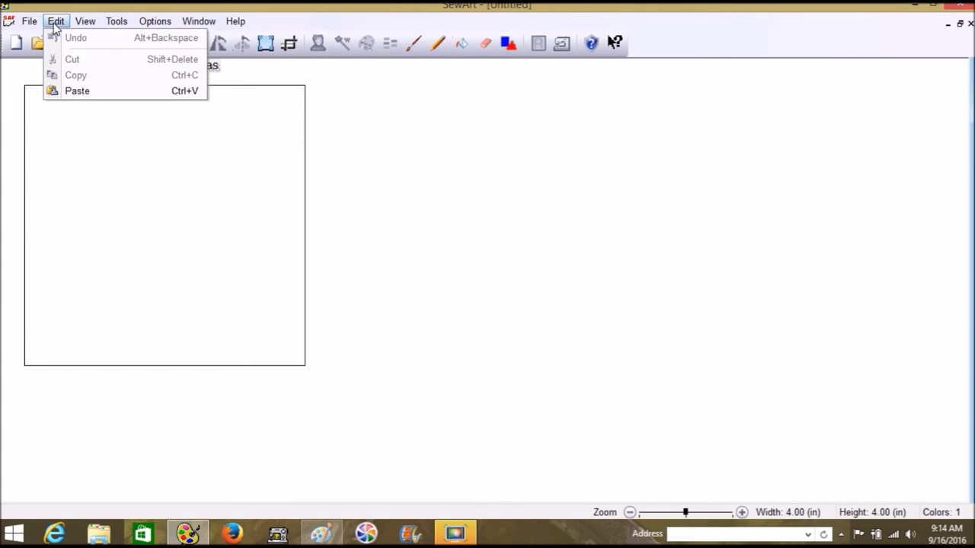
left_click(73, 91)
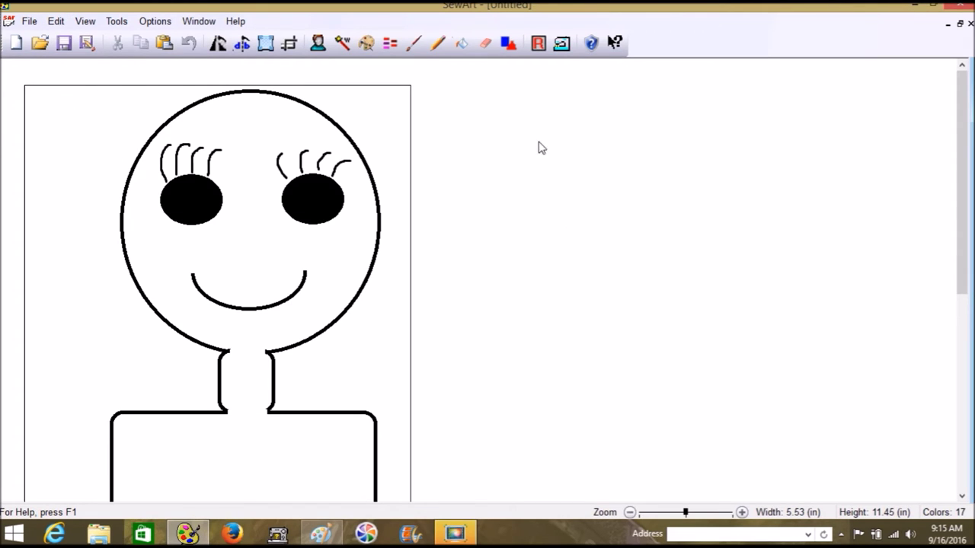
Try cropping the pasted image to about 5.50 × 11.43 in, and undo that crop.
left_click_drag(685, 512, 655, 513)
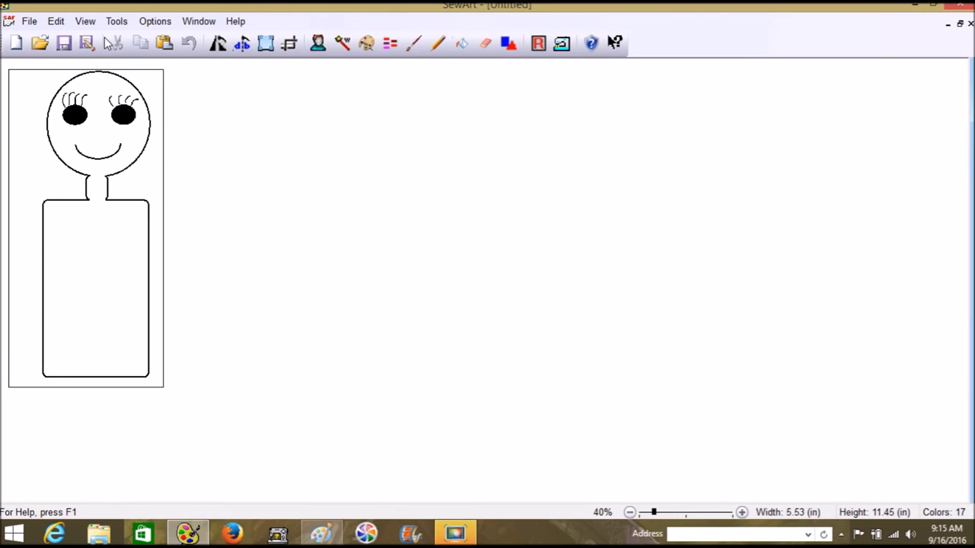
left_click(289, 44)
left_click_drag(12, 212, 18, 218)
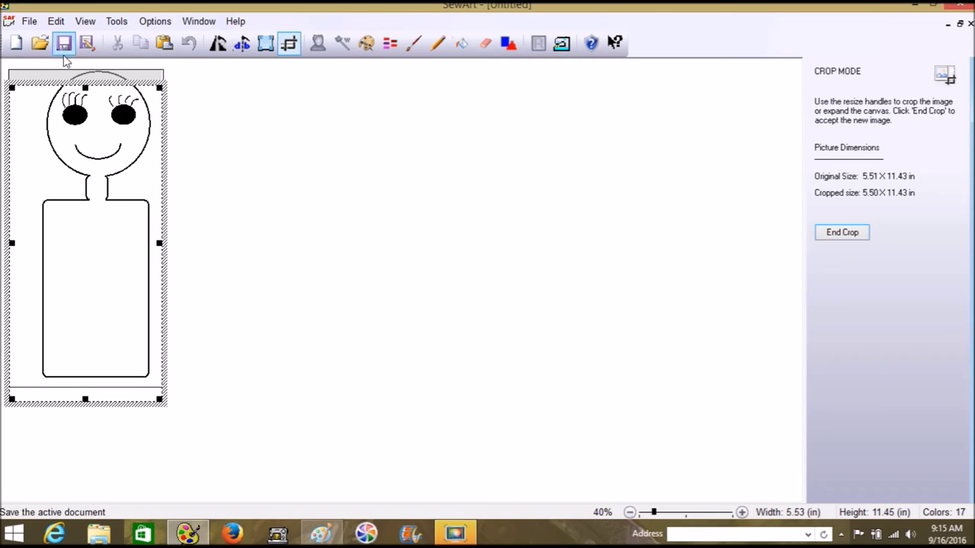
left_click_drag(28, 183, 31, 169)
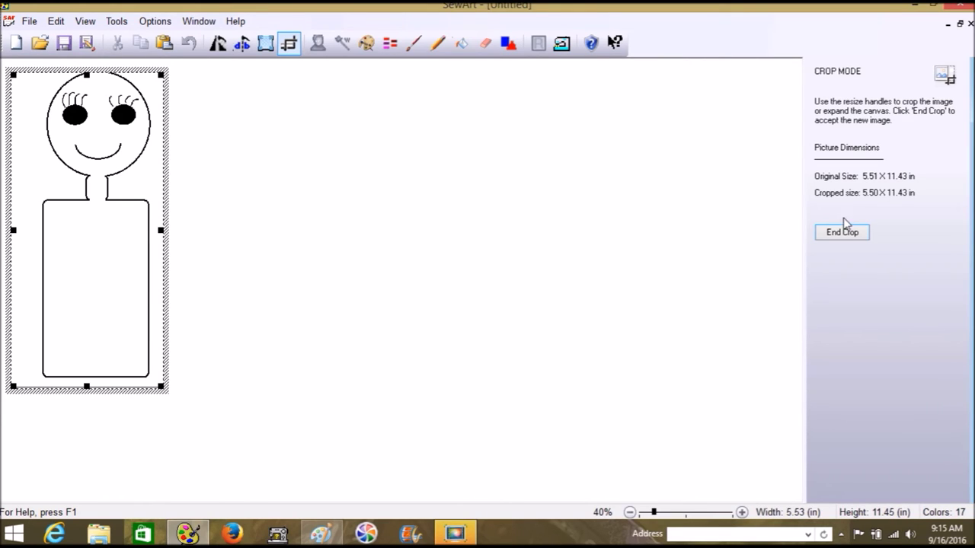
left_click(188, 44)
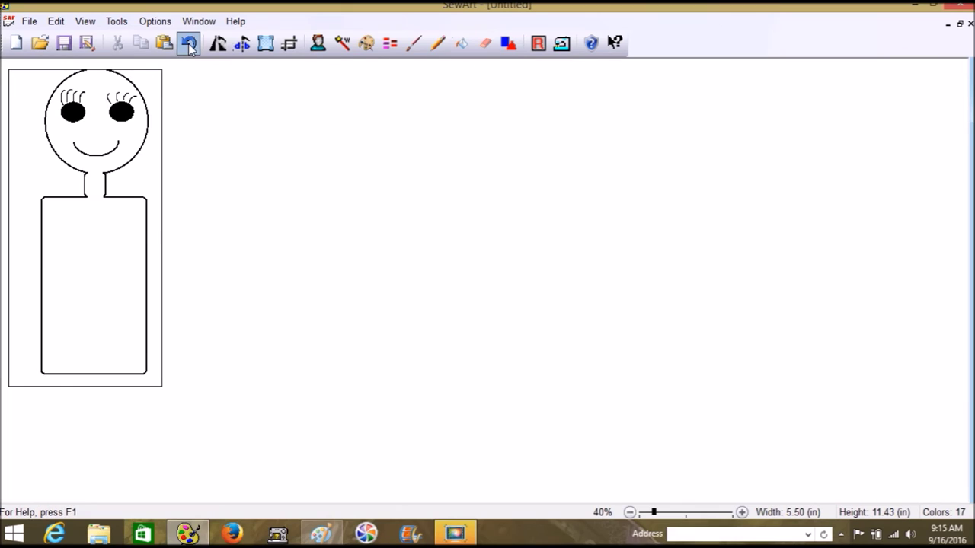
Crop the image close to the figure on both sides and below the body, to about 4.15 × 11.23 in.
left_click(288, 44)
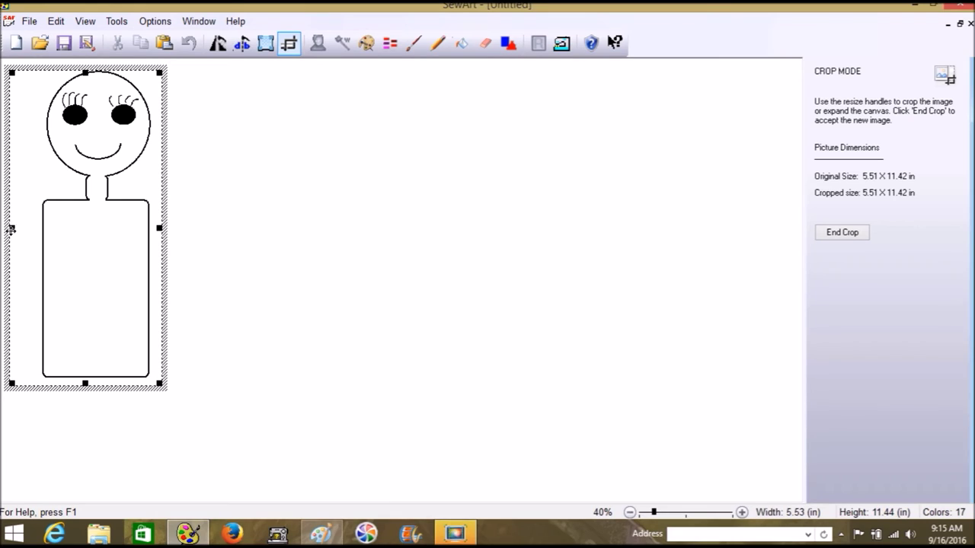
left_click_drag(11, 227, 39, 225)
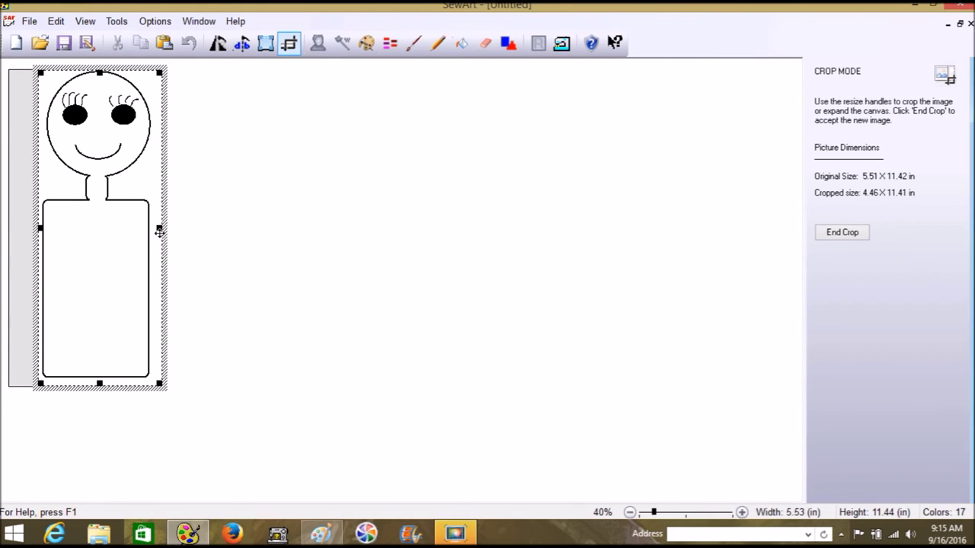
left_click_drag(156, 228, 150, 228)
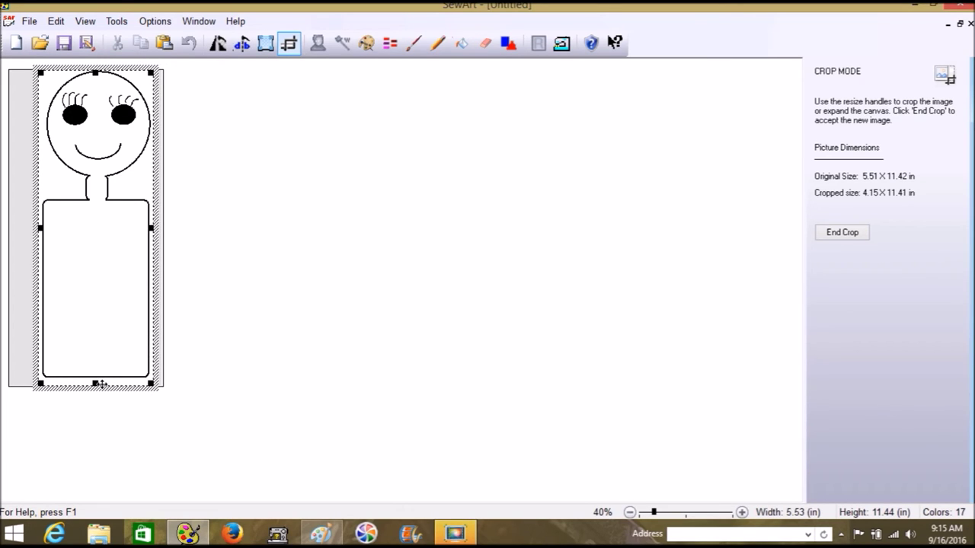
left_click_drag(96, 384, 95, 379)
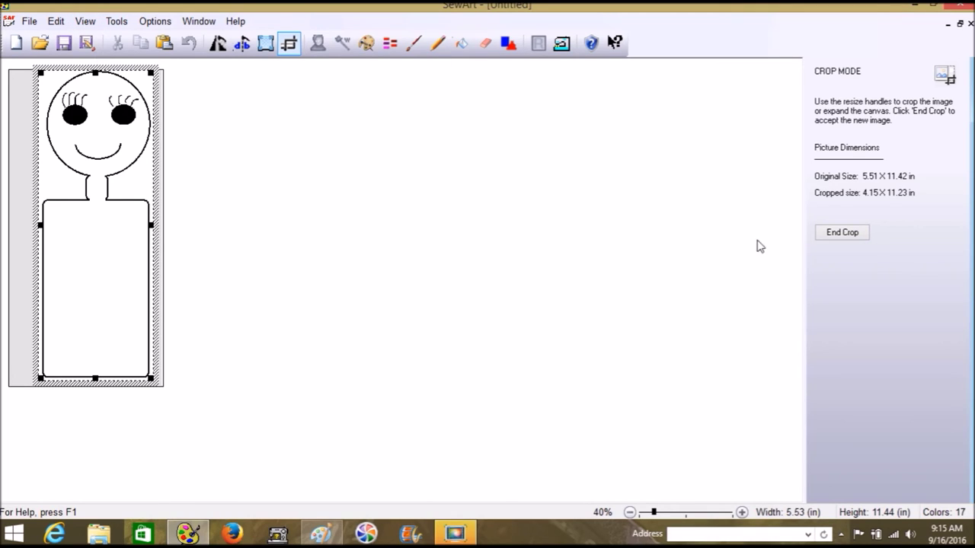
left_click(843, 236)
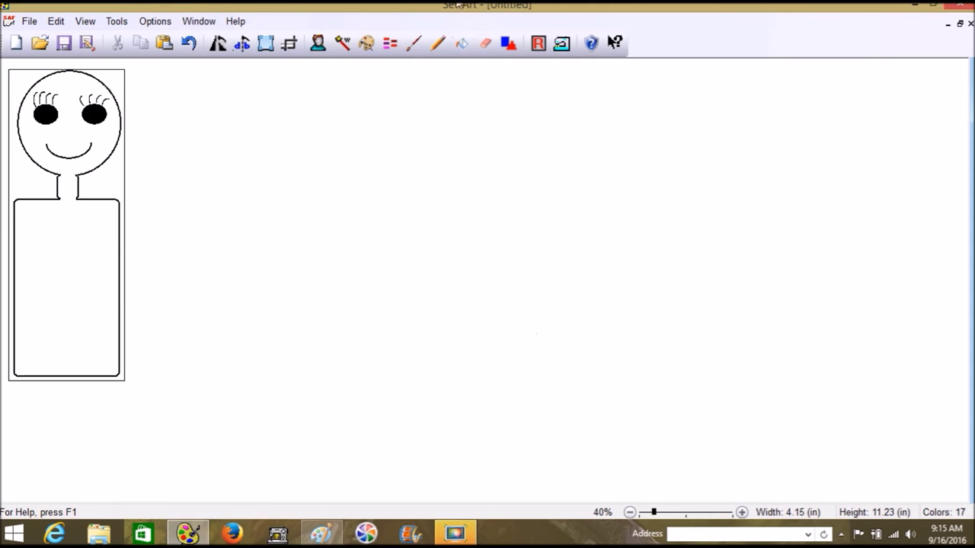
Resize the image to a height of 6 in with the aspect ratio locked.
left_click(273, 55)
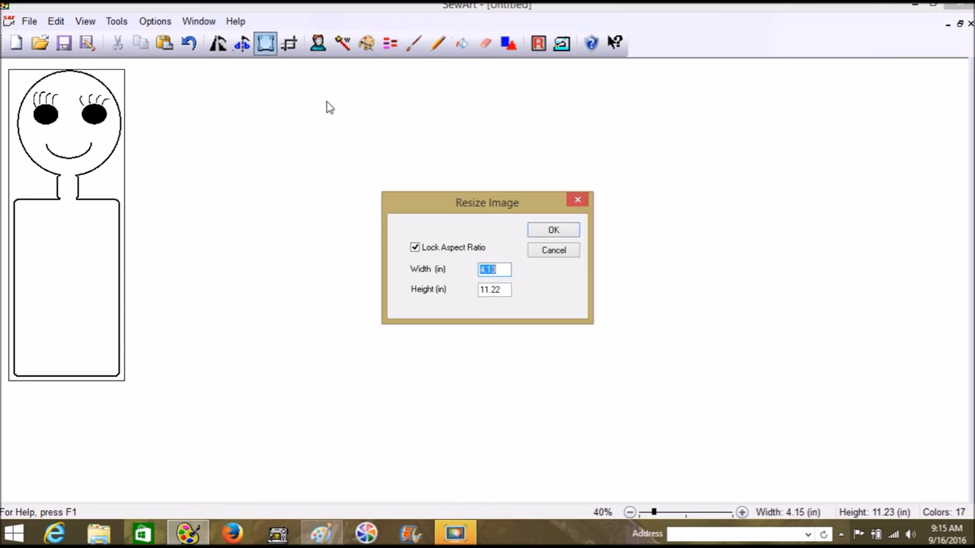
left_click_drag(507, 290, 468, 293)
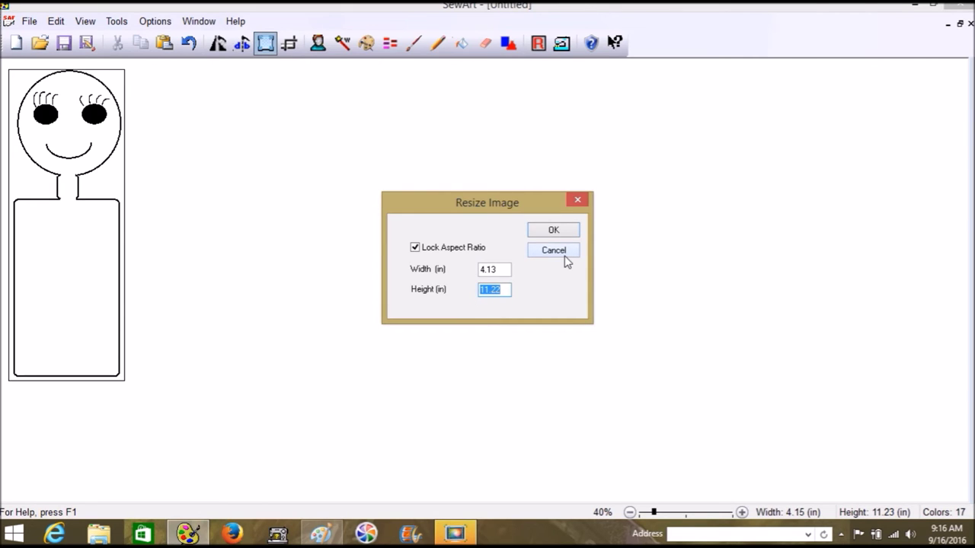
type("6")
key("Return")
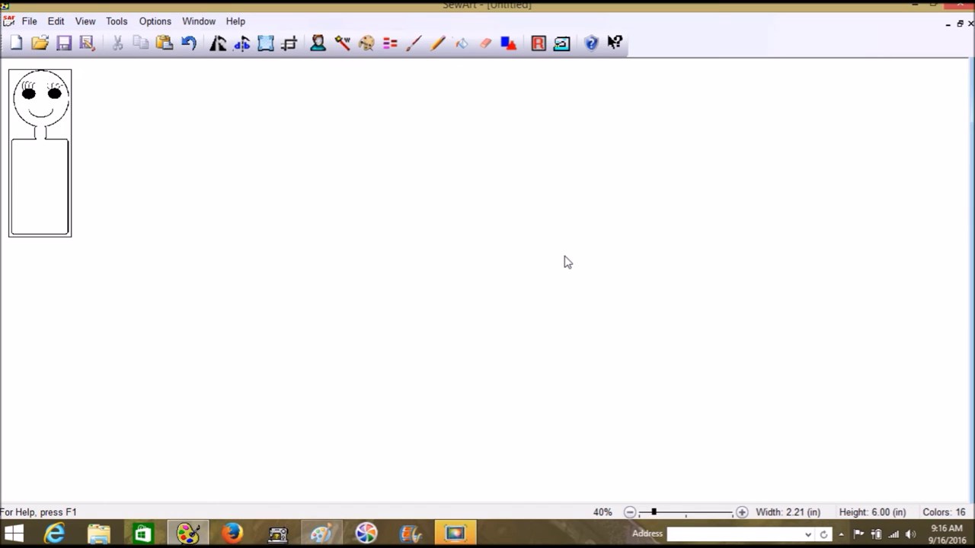
Try posterizing the resized image, undo the effect, and leave Posterize mode.
left_click(703, 514)
left_click(704, 514)
left_click(704, 514)
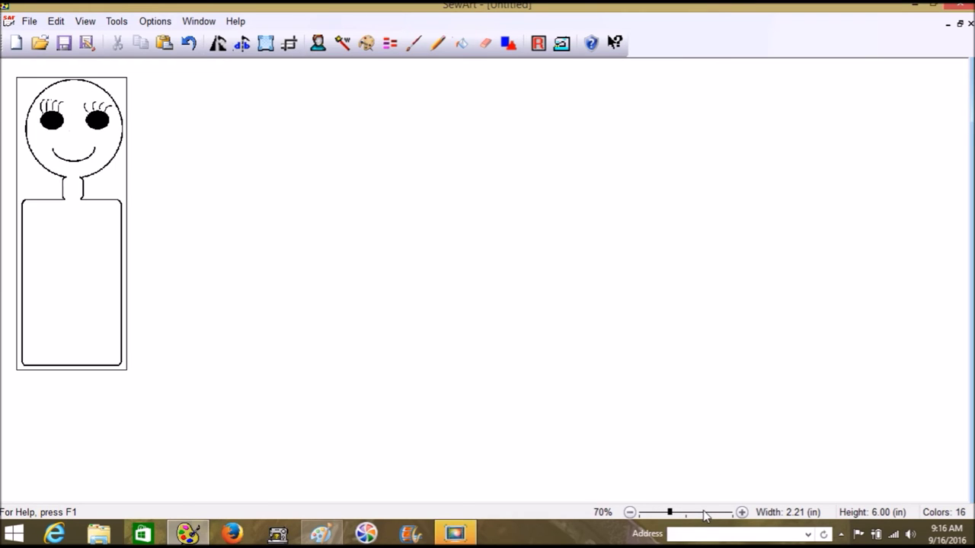
left_click(704, 514)
left_click(704, 515)
left_click(704, 514)
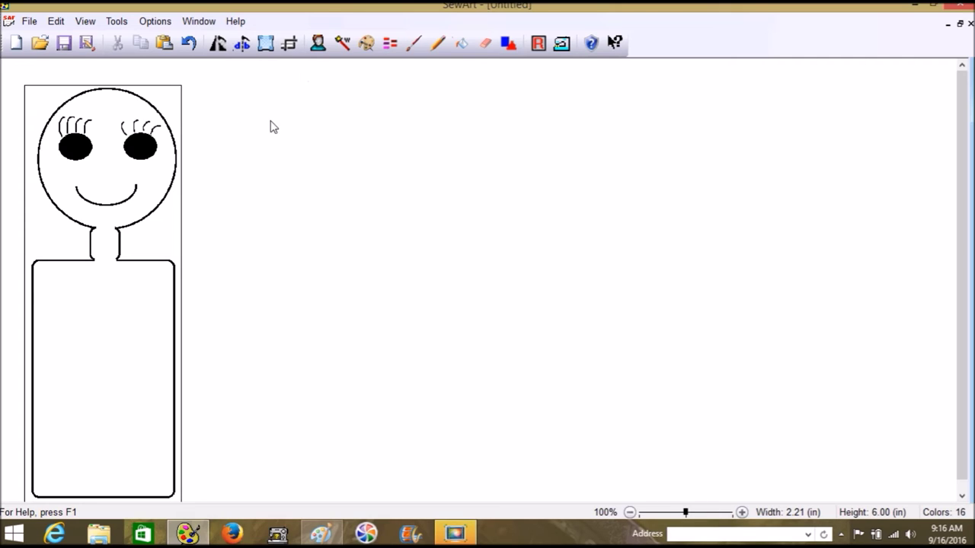
left_click(365, 42)
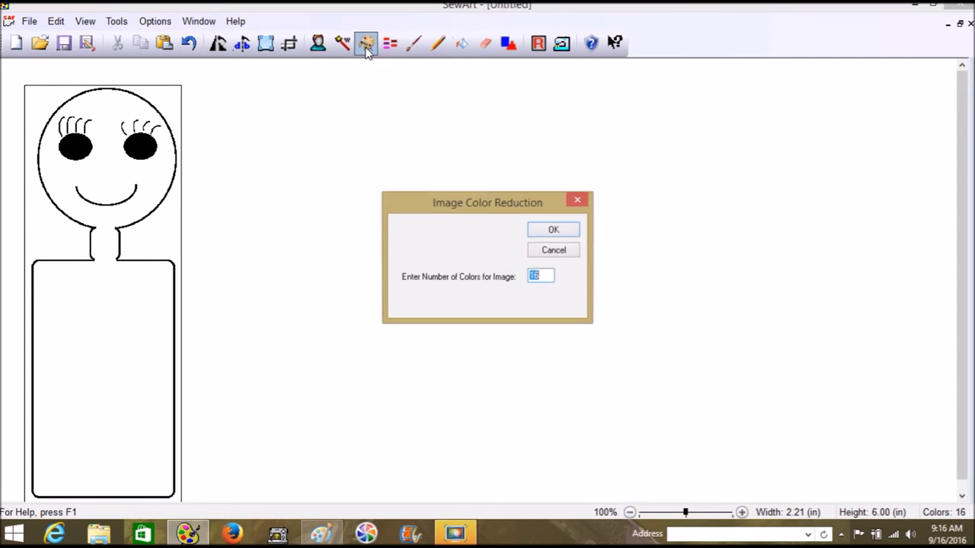
left_click(556, 253)
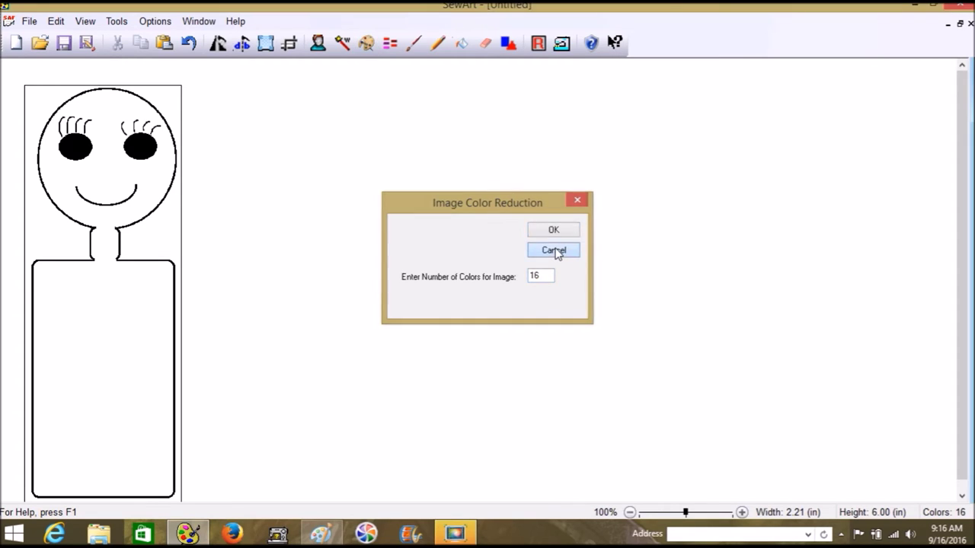
left_click(318, 44)
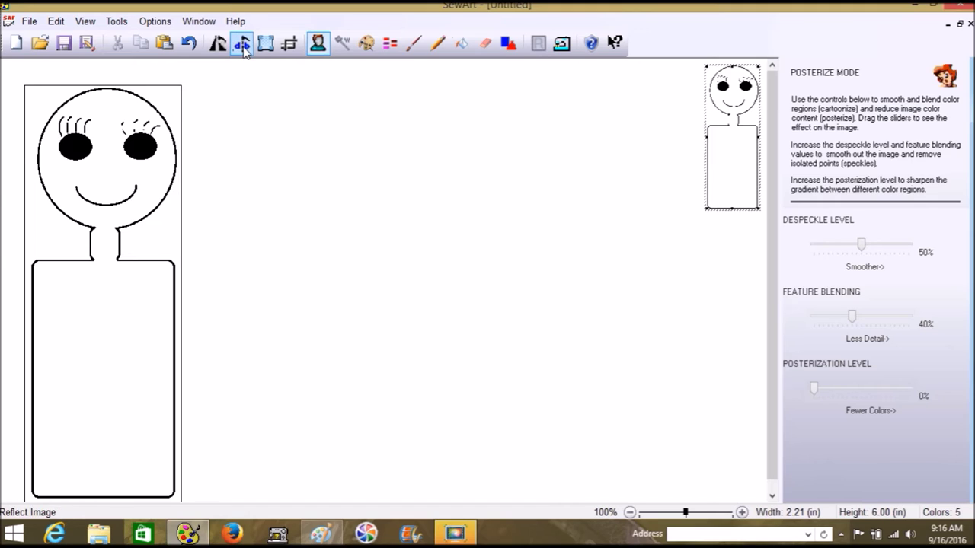
left_click(189, 43)
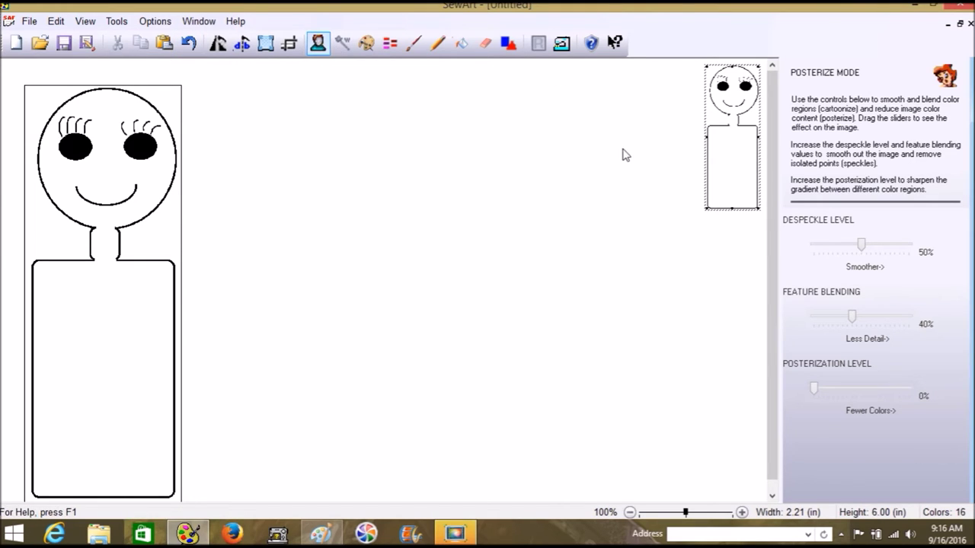
left_click(317, 42)
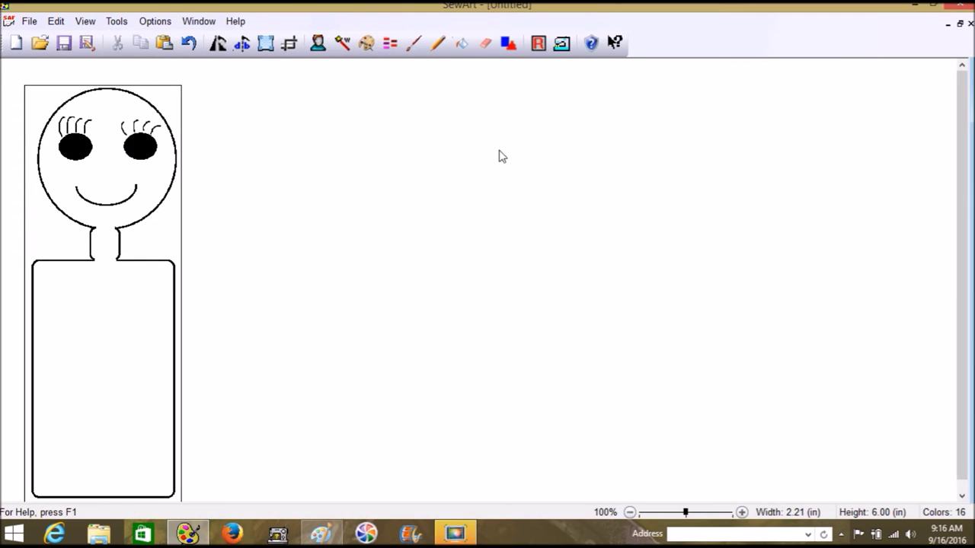
Reduce the number of colors in the image to 2.
left_click(367, 44)
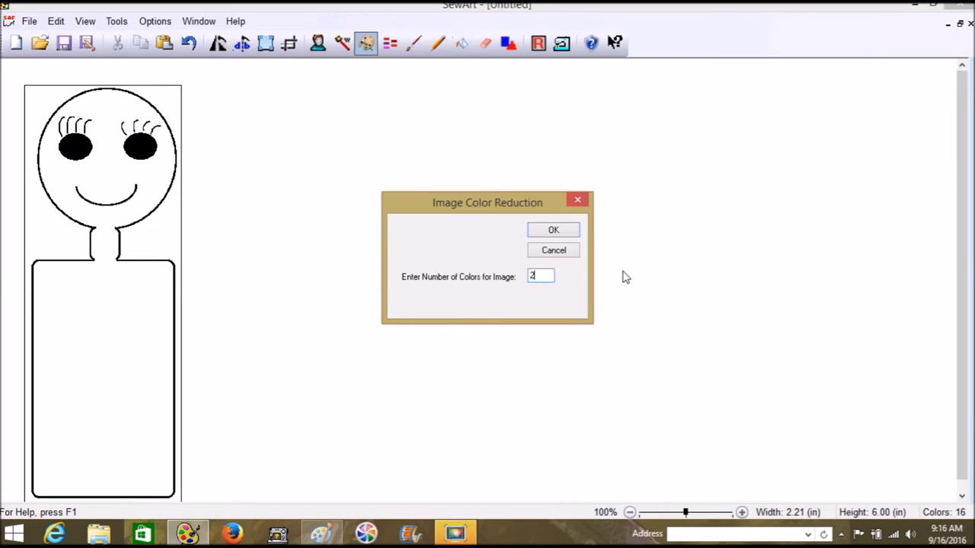
type("2")
key("Return")
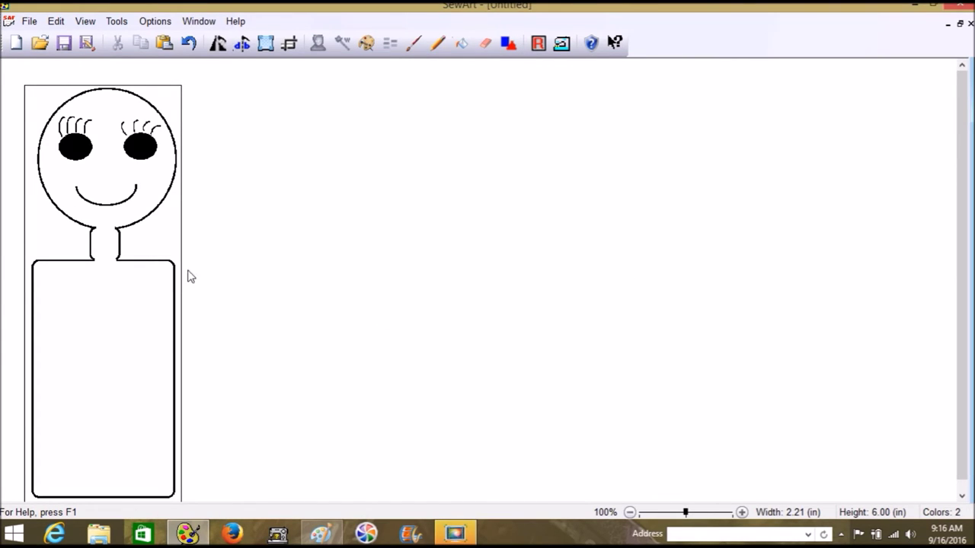
left_click(700, 517)
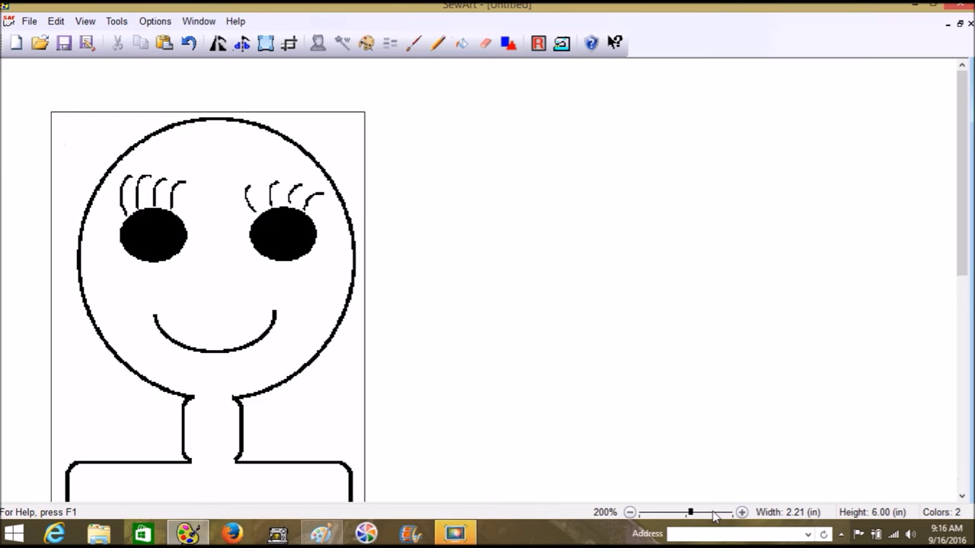
Bucket-fill the first three eyelashes above the left eye with light gray (R 192, G 192, B 192).
left_click(714, 516)
left_click(714, 517)
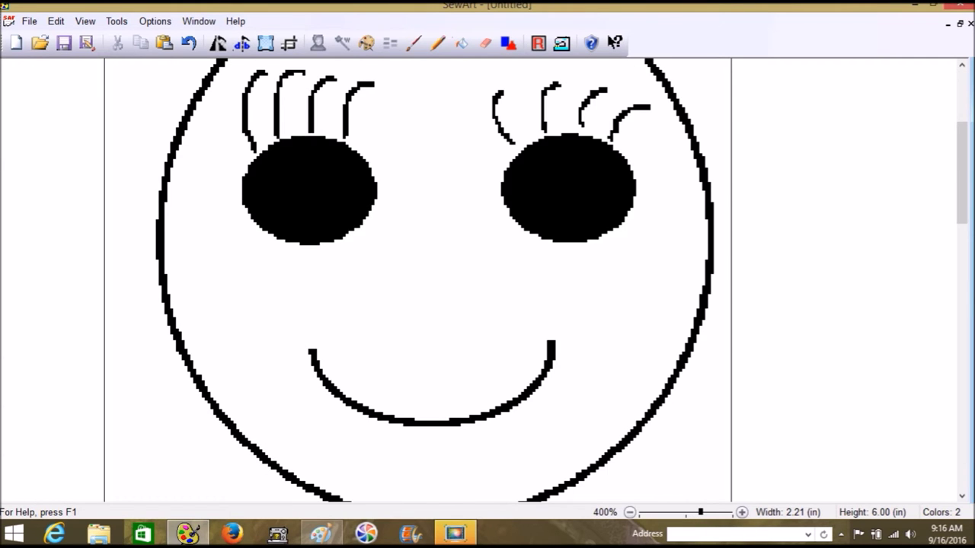
left_click_drag(964, 179, 967, 131)
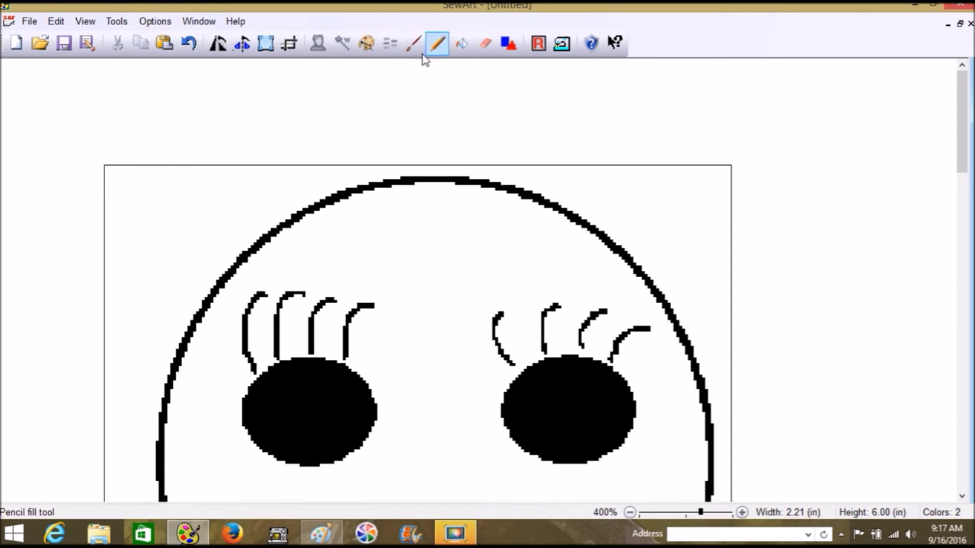
left_click(367, 44)
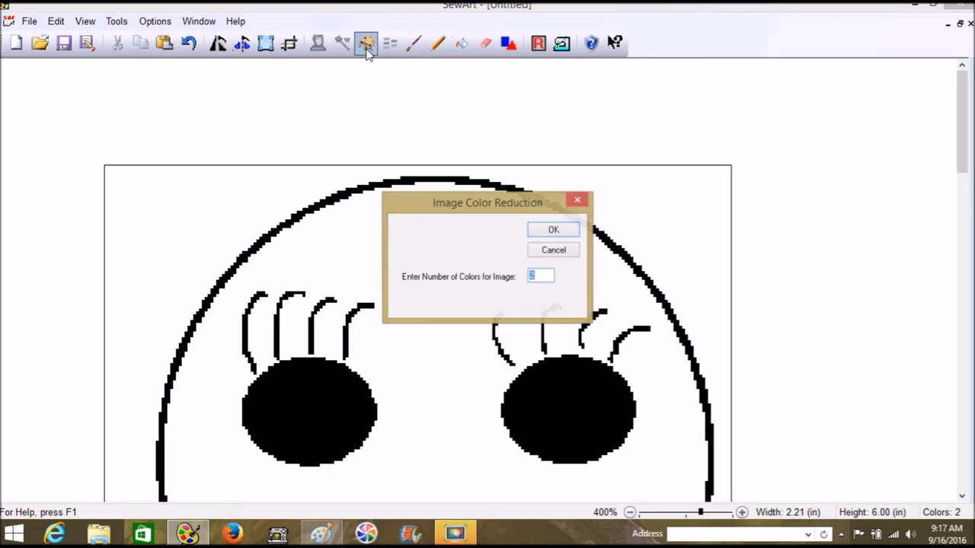
left_click(560, 252)
left_click(459, 44)
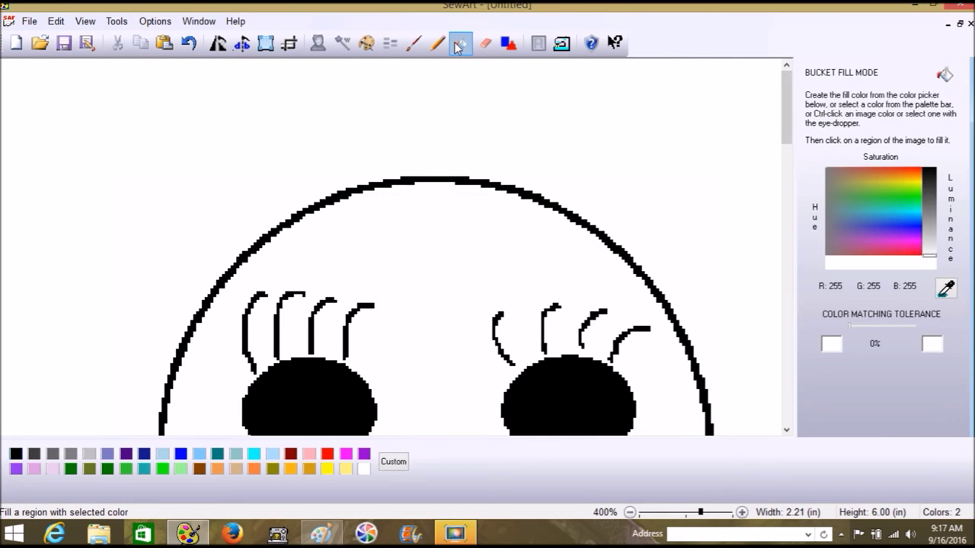
left_click(896, 209)
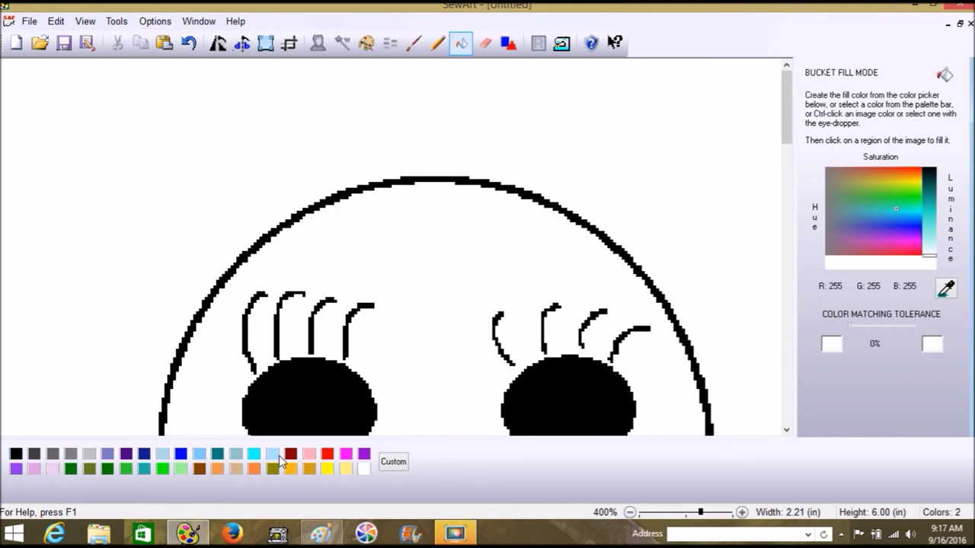
left_click(91, 455)
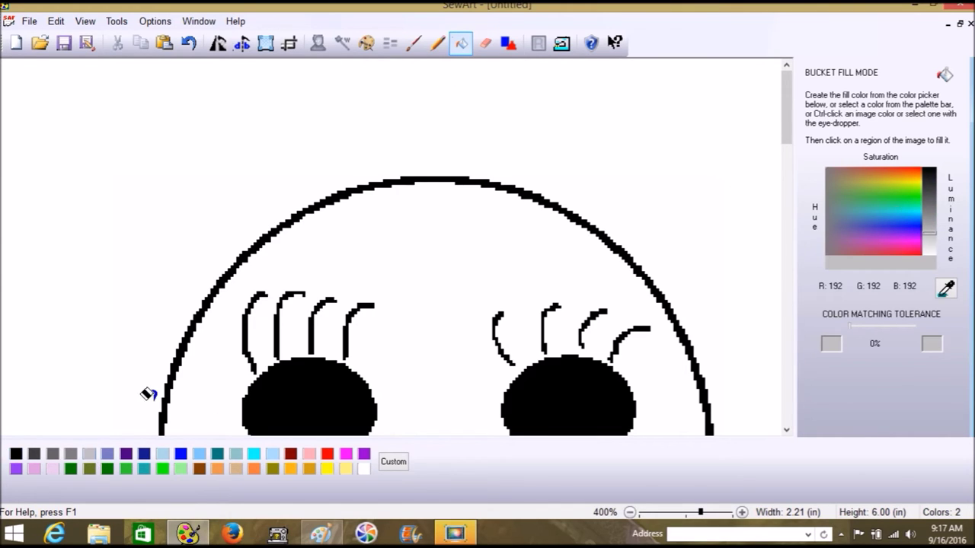
left_click(246, 326)
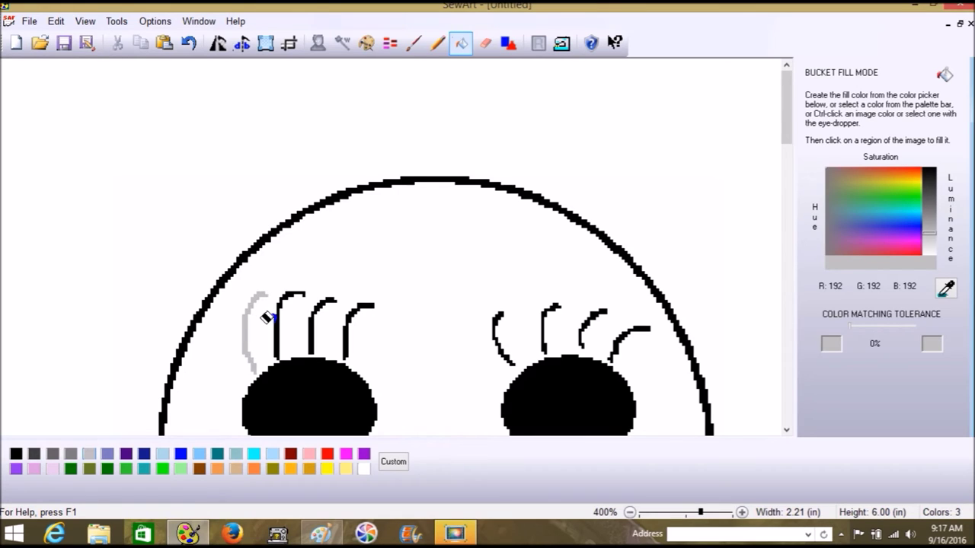
left_click(274, 320)
left_click(310, 318)
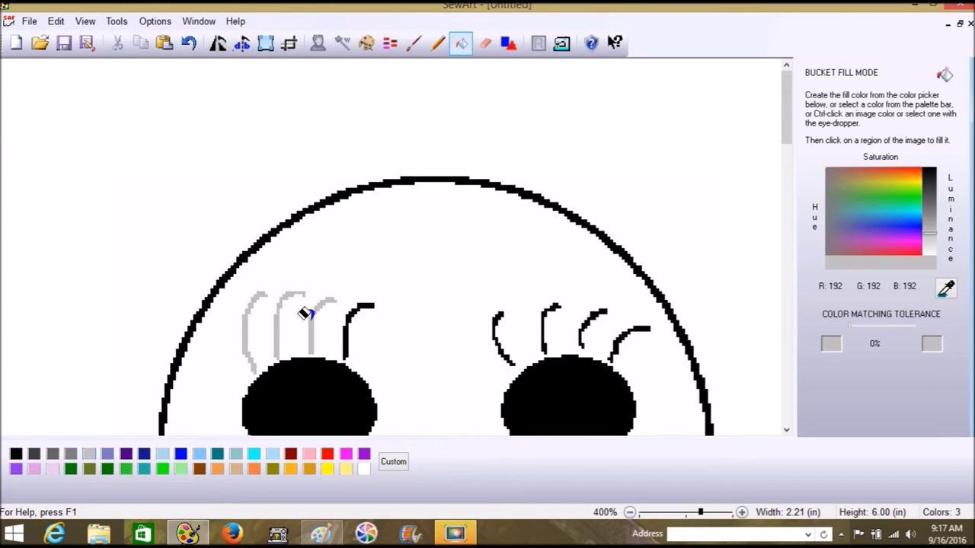
Bucket-fill the last left-eye eyelash and all four right-eye eyelashes with the same light gray, undoing the stray fill of the face.
left_click(342, 324)
left_click(338, 328)
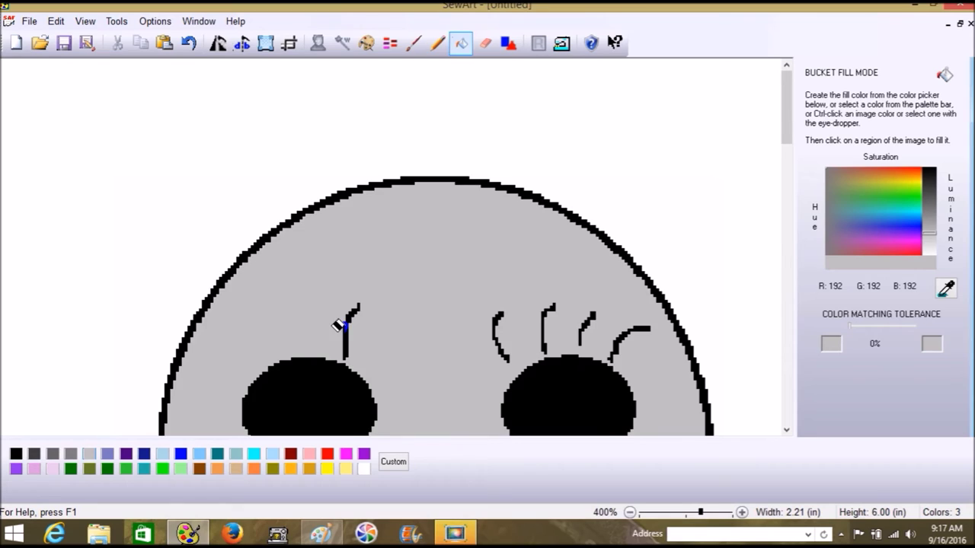
left_click(189, 44)
left_click(342, 327)
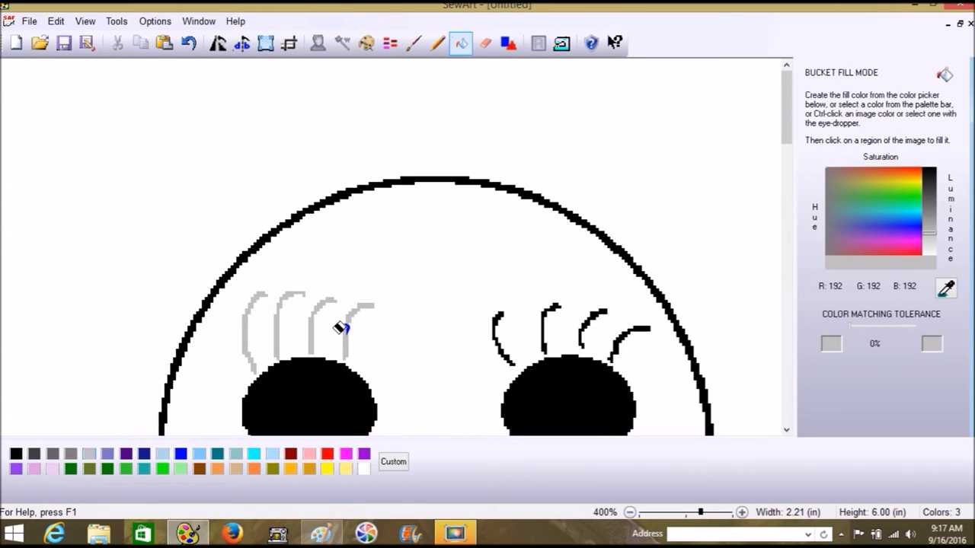
left_click(492, 316)
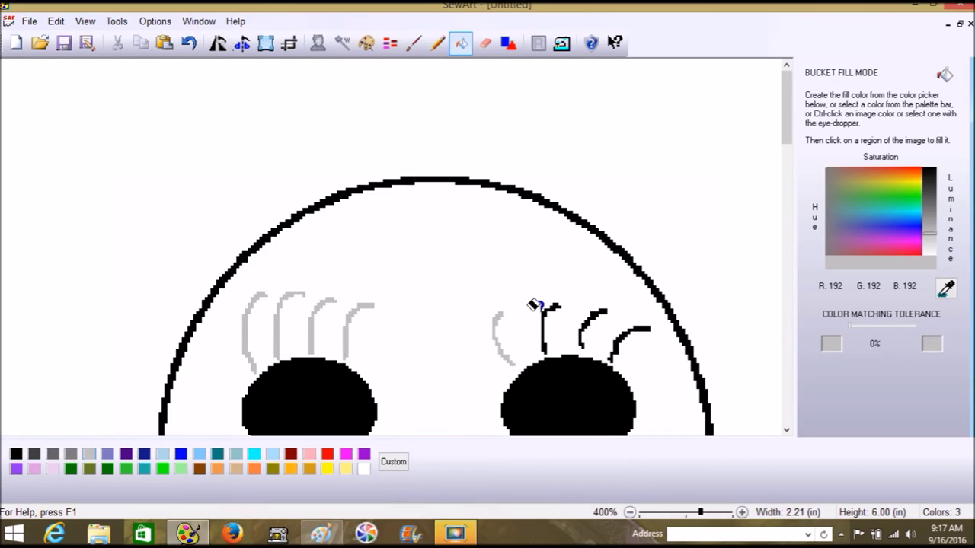
left_click(590, 313)
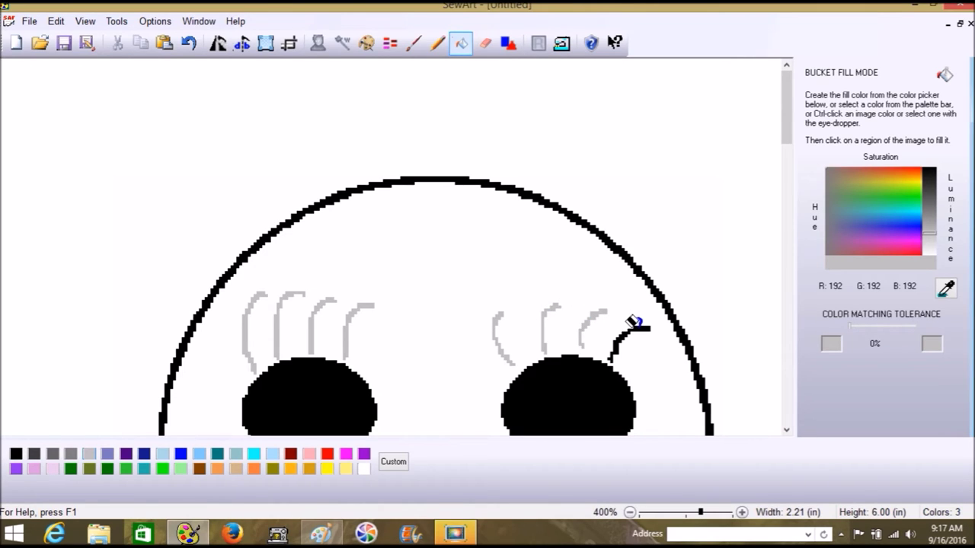
left_click(634, 323)
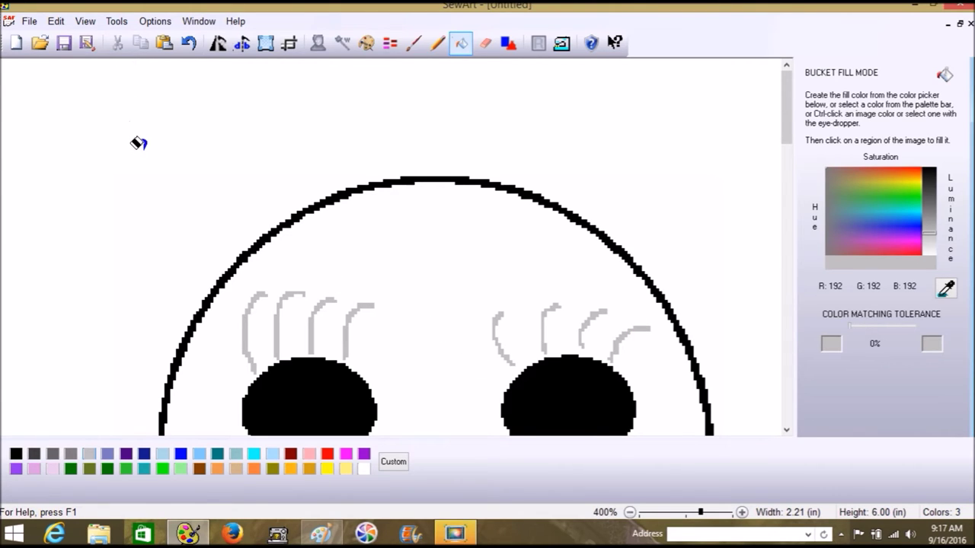
Extend the four left-eye eyelashes down to the eye with freehand paint brush strokes in the gray sampled from a lash.
scroll(138, 145, "down", 2)
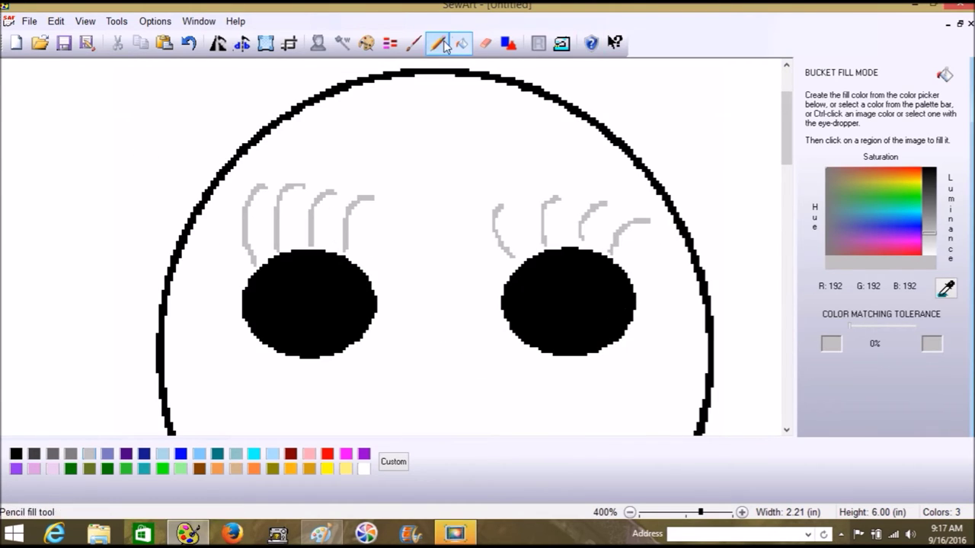
left_click(410, 51)
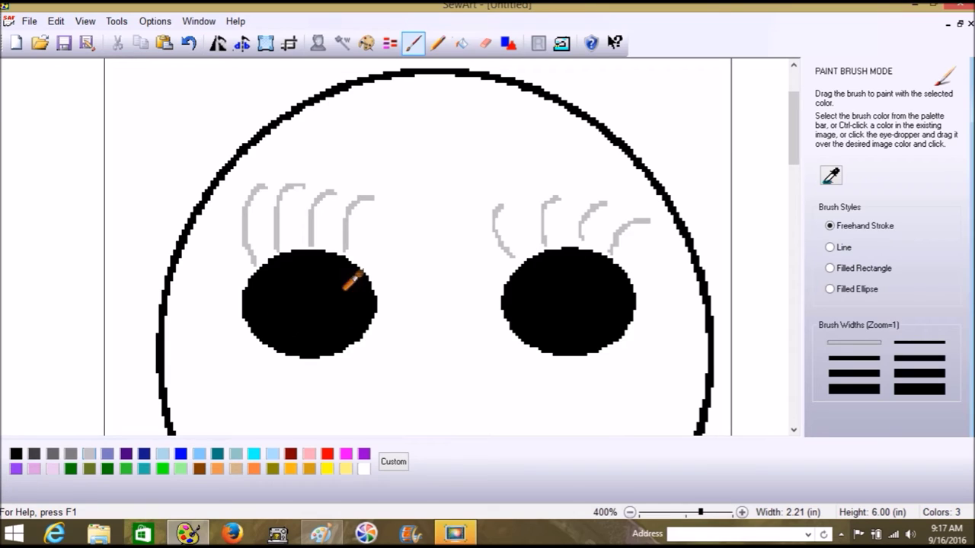
left_click(716, 516)
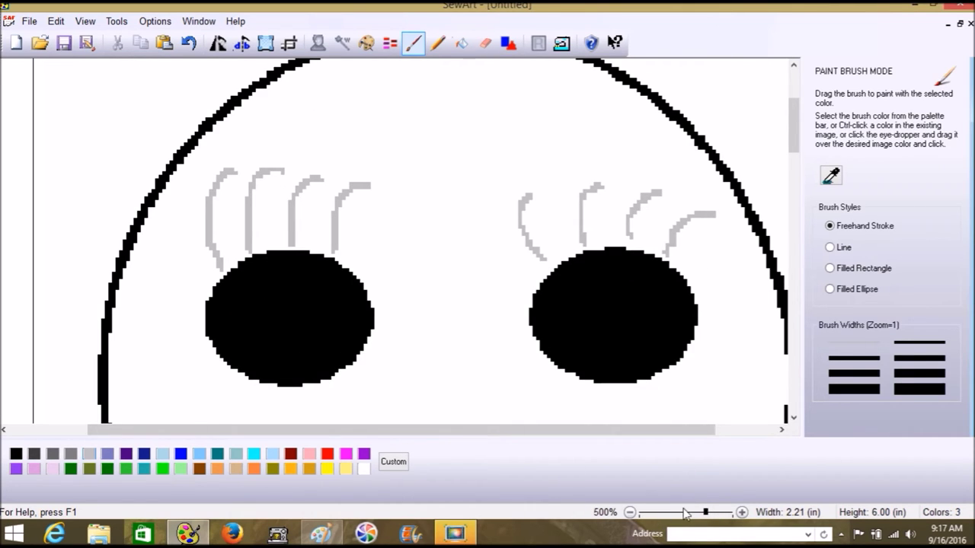
left_click(717, 518)
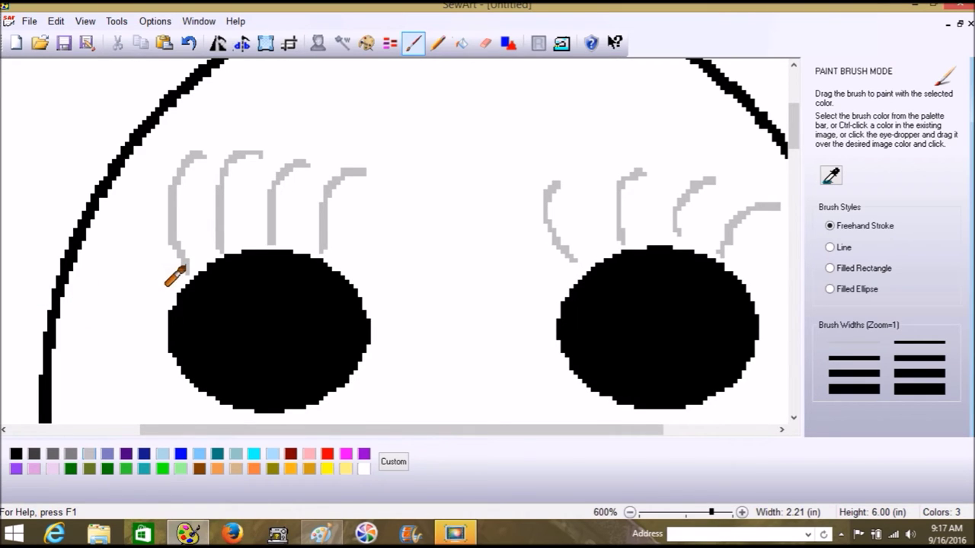
left_click(831, 173)
left_click(271, 216)
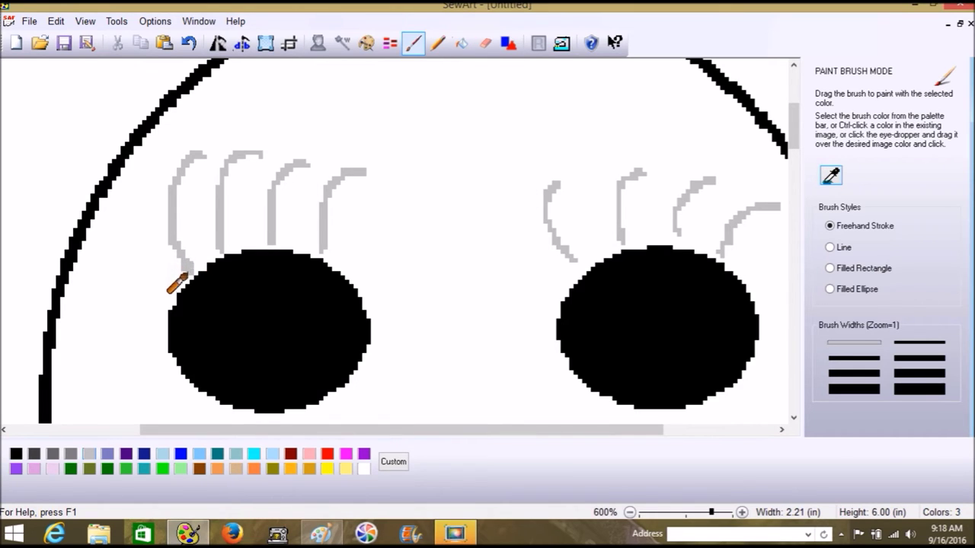
left_click_drag(186, 273, 201, 275)
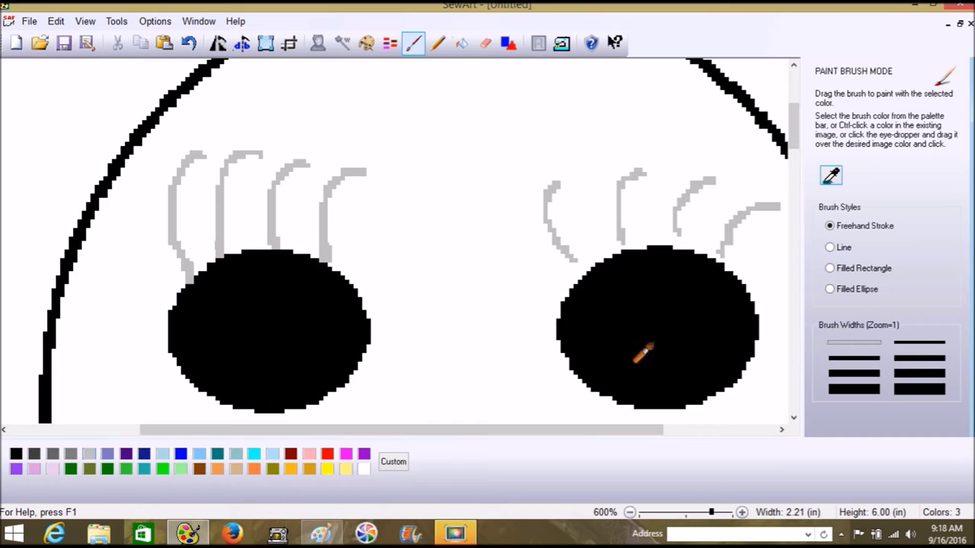
Extend the four right-eye eyelashes down to the eye with the same gray brush and leave Paint Brush mode.
left_click_drag(577, 257, 574, 267)
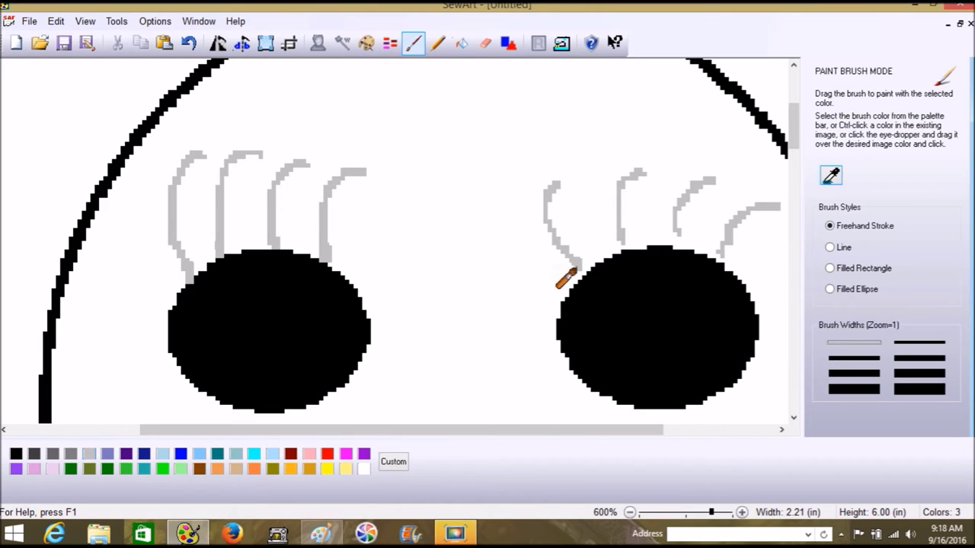
left_click_drag(581, 268, 585, 270)
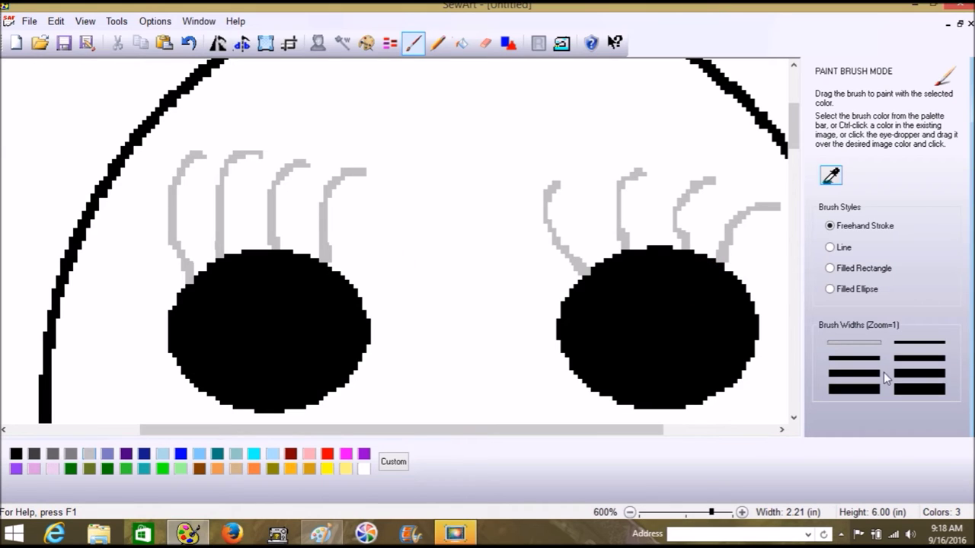
left_click(793, 418)
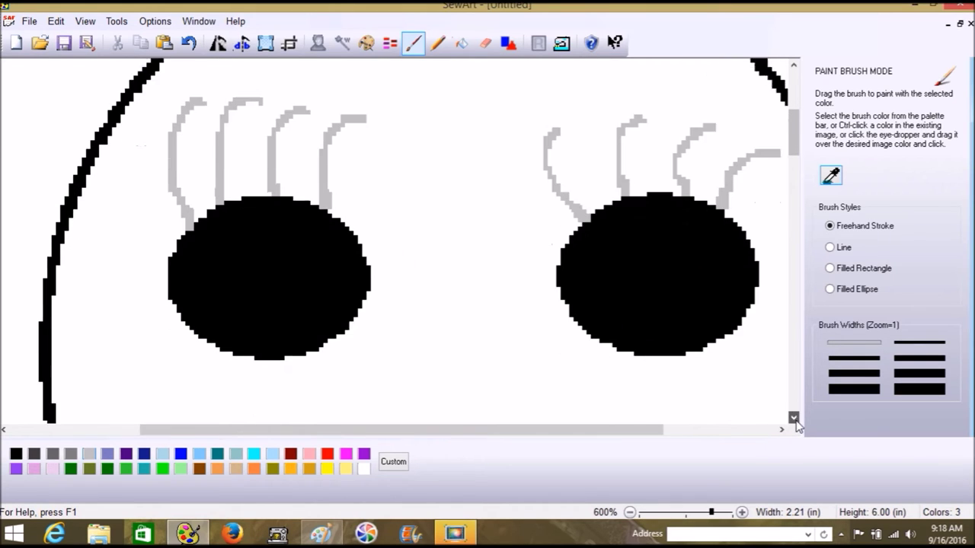
left_click(793, 418)
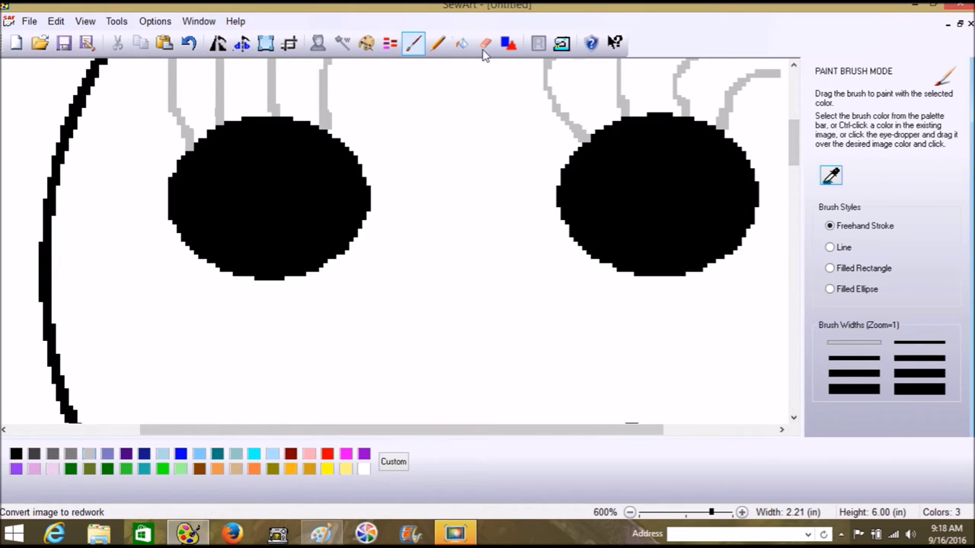
left_click(414, 44)
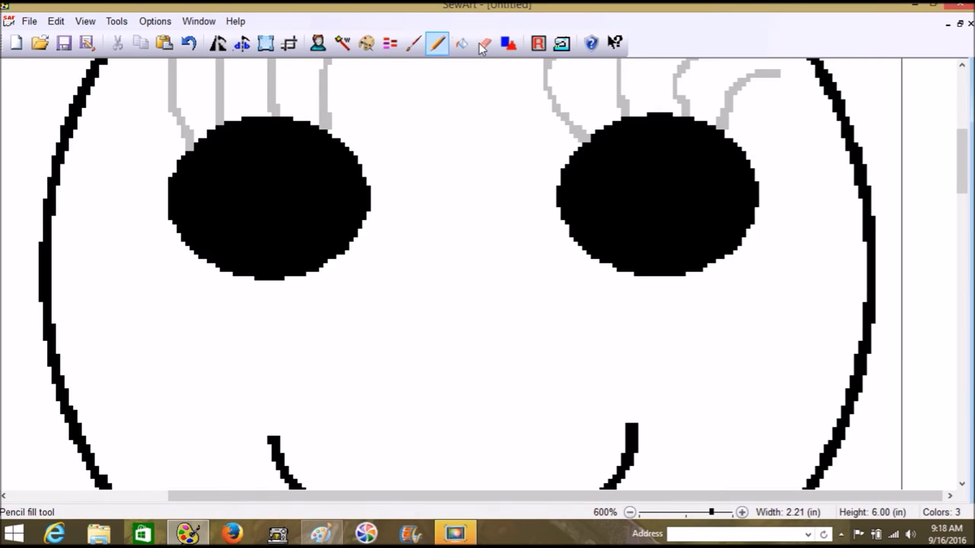
Enter Stitch mode and choose the Appliqué (CenterLine) stitch type with the 2 Bean style.
left_click(569, 48)
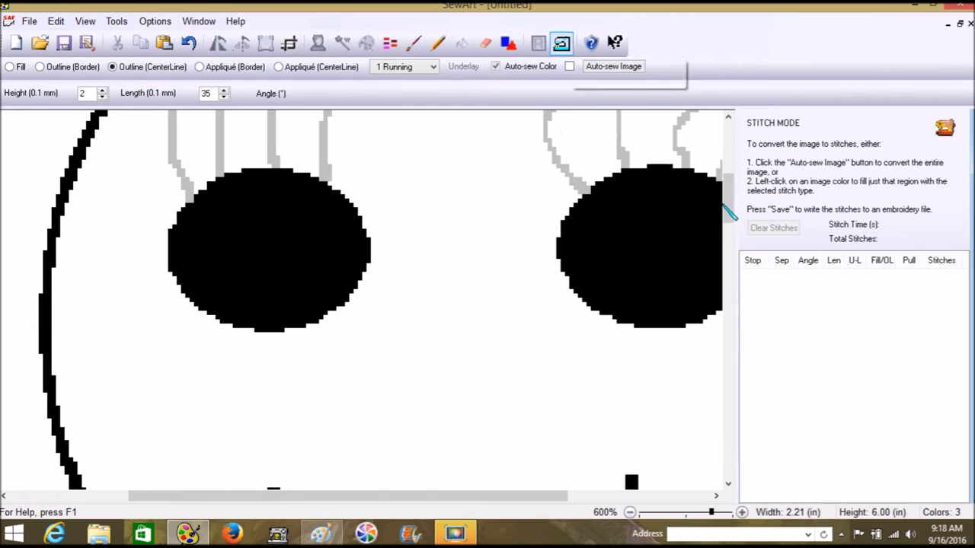
left_click(687, 513)
left_click(687, 513)
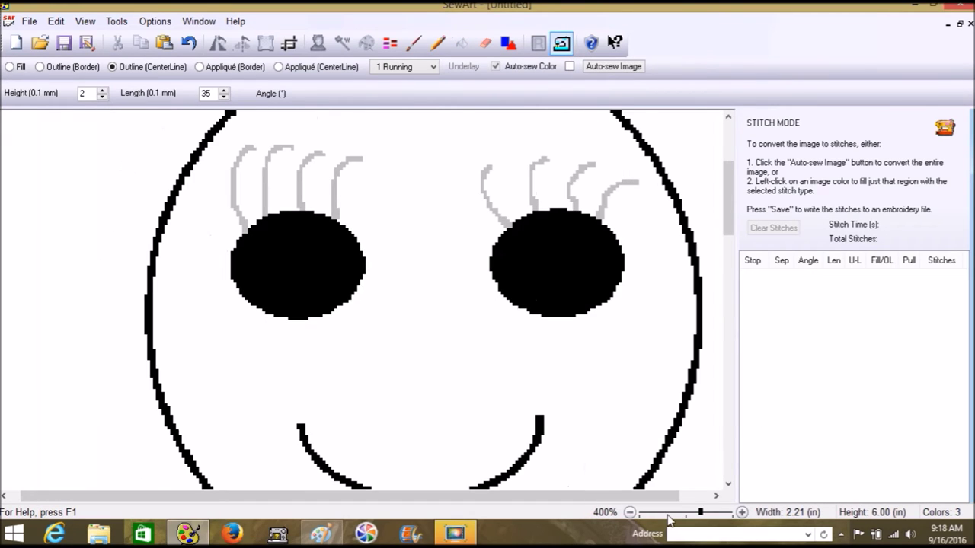
left_click(670, 514)
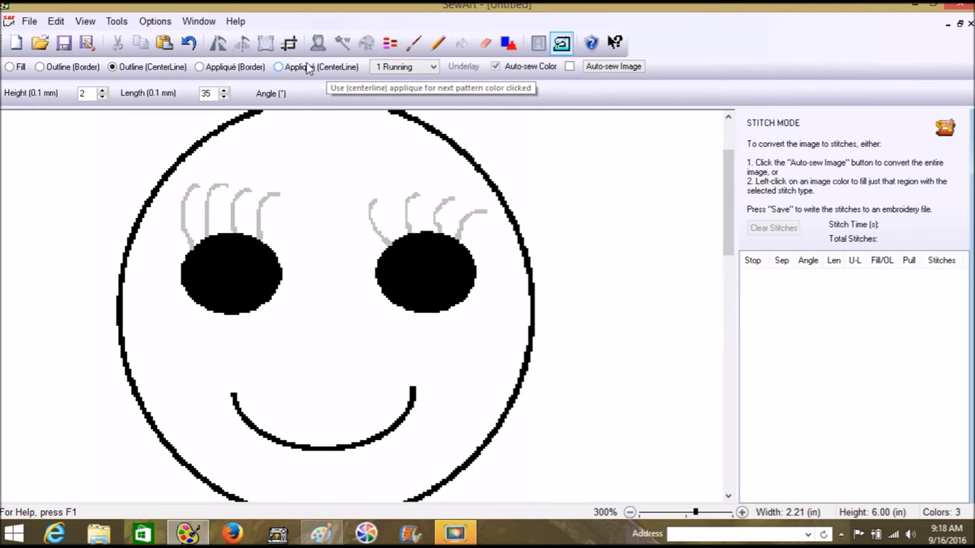
left_click(279, 67)
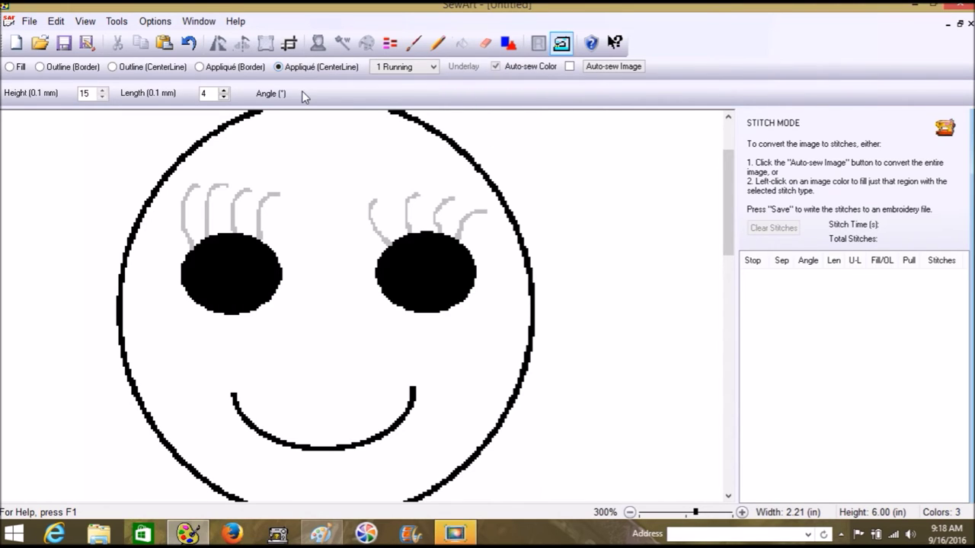
left_click(398, 69)
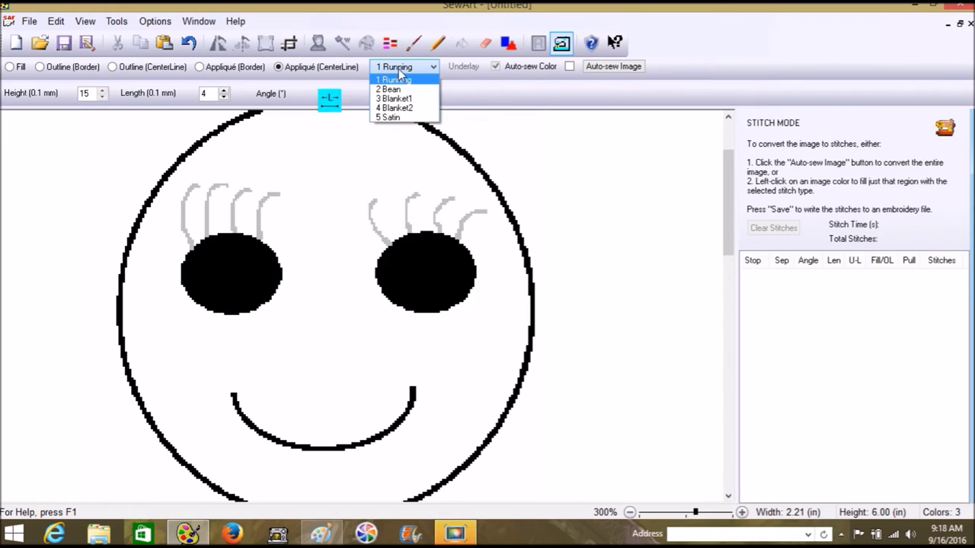
left_click(392, 90)
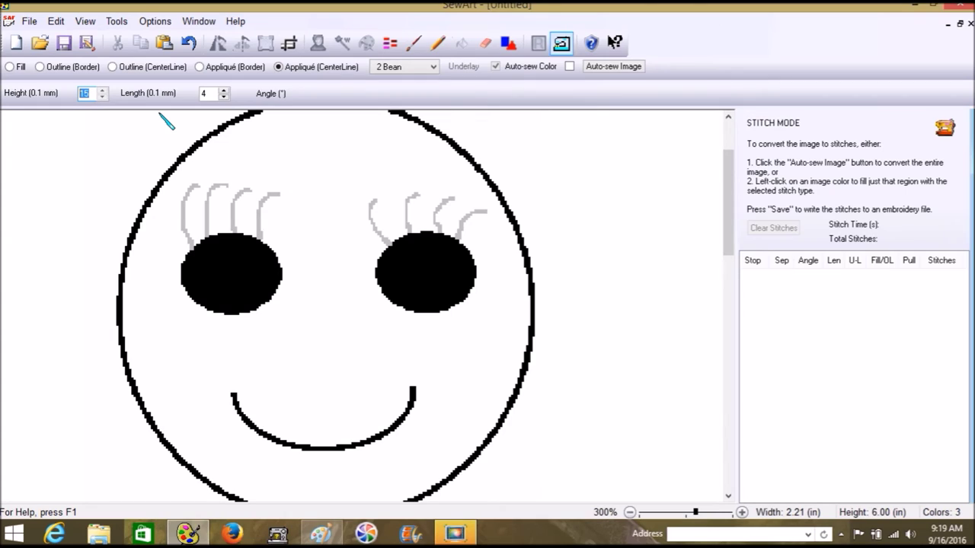
Set the stitch height to 2 and length to 30, and apply the stitches to the black head outline.
type("2")
left_click(217, 93)
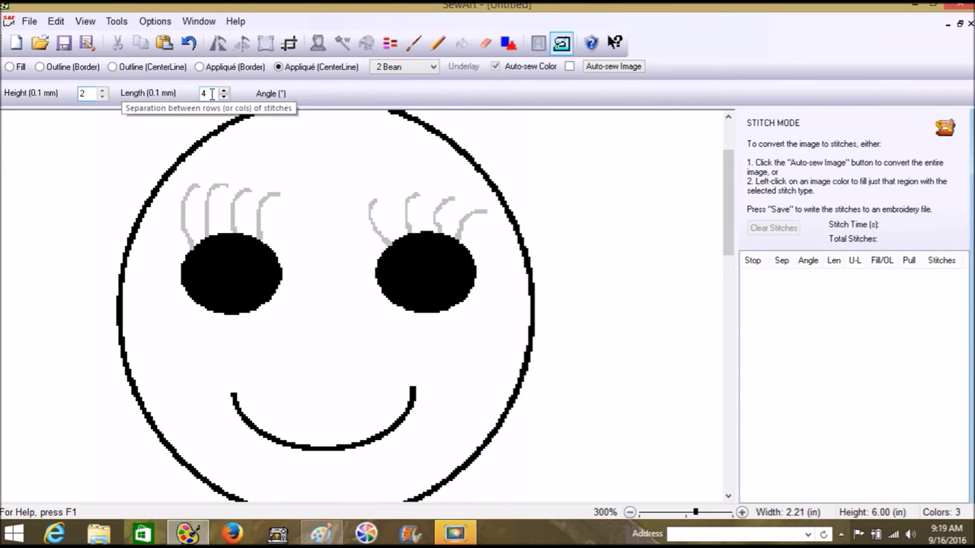
left_click(211, 93)
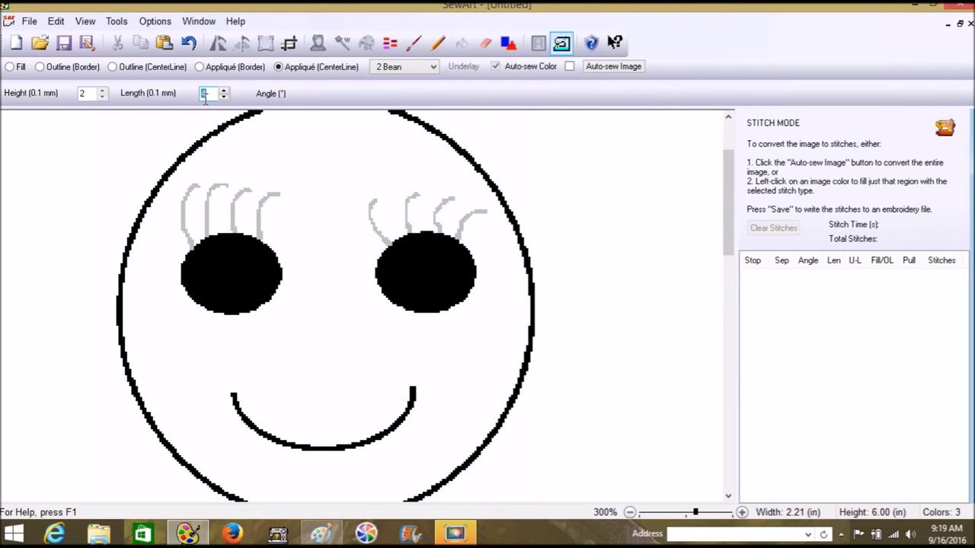
double_click(204, 94)
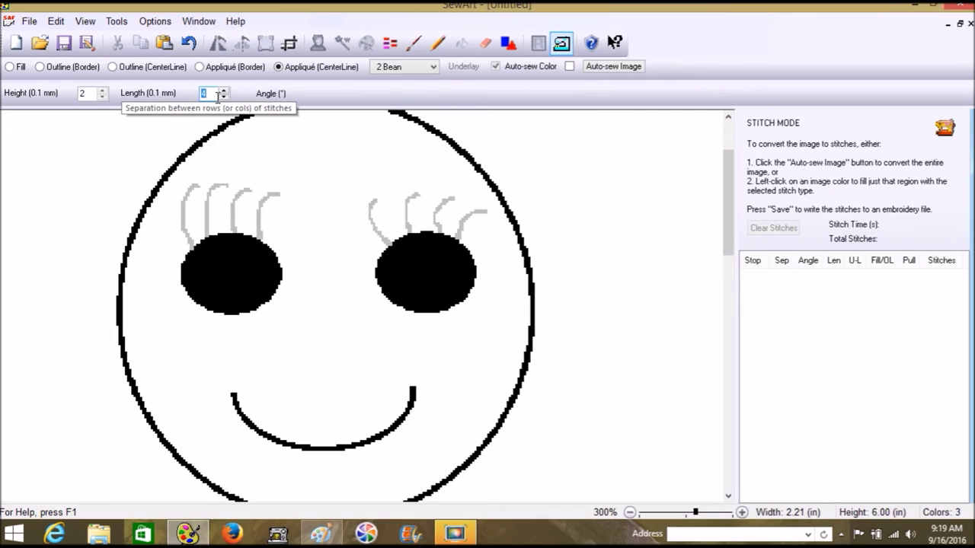
type("30")
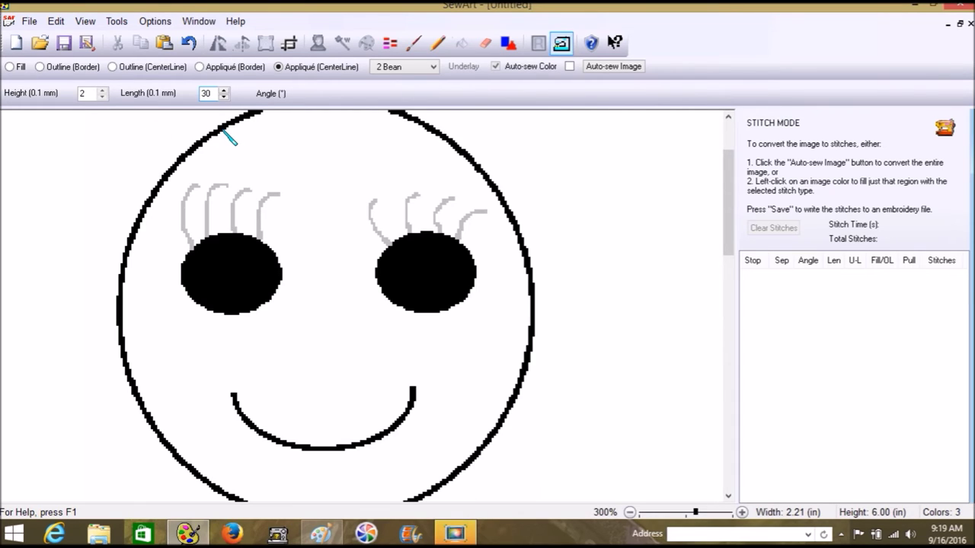
left_click(225, 133)
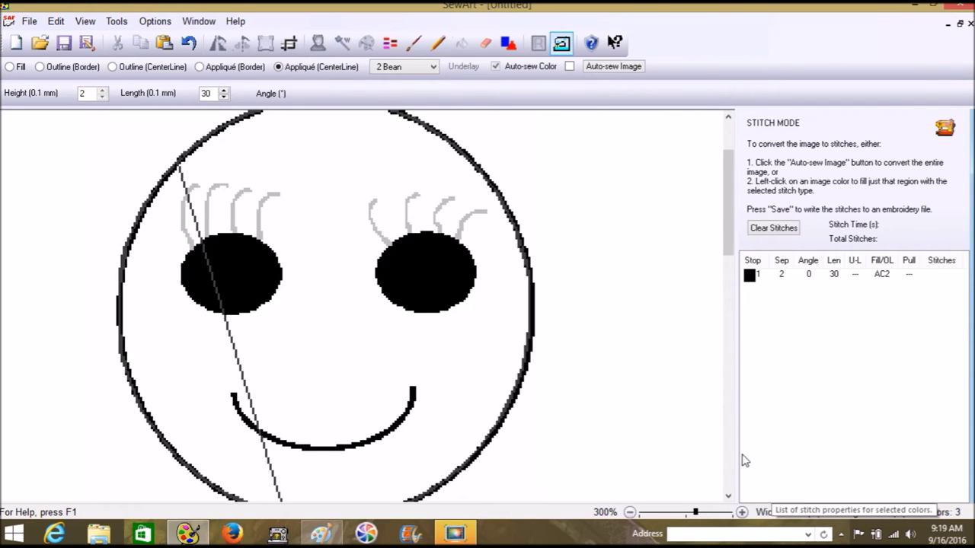
Clear the stitches from the black head outline and leave Stitch mode.
left_click(686, 515)
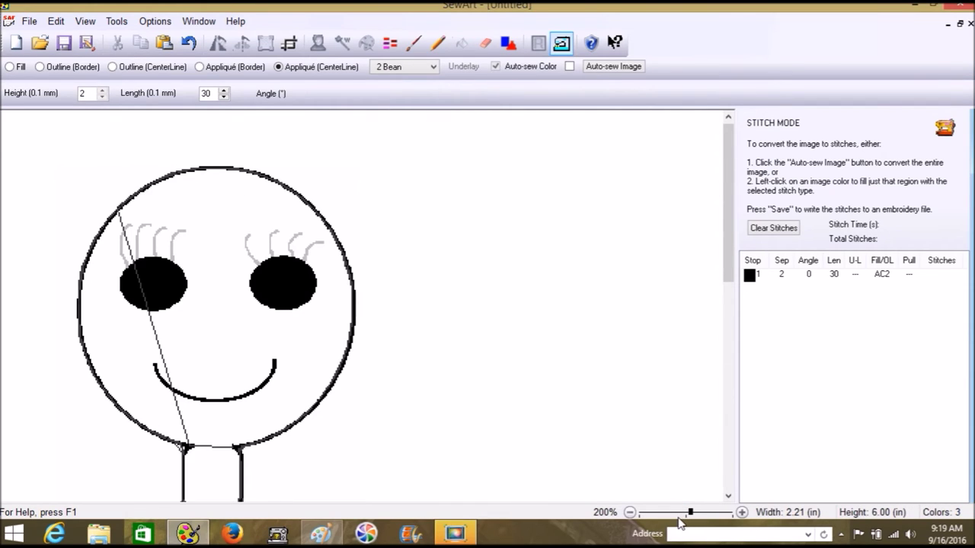
right_click(750, 279)
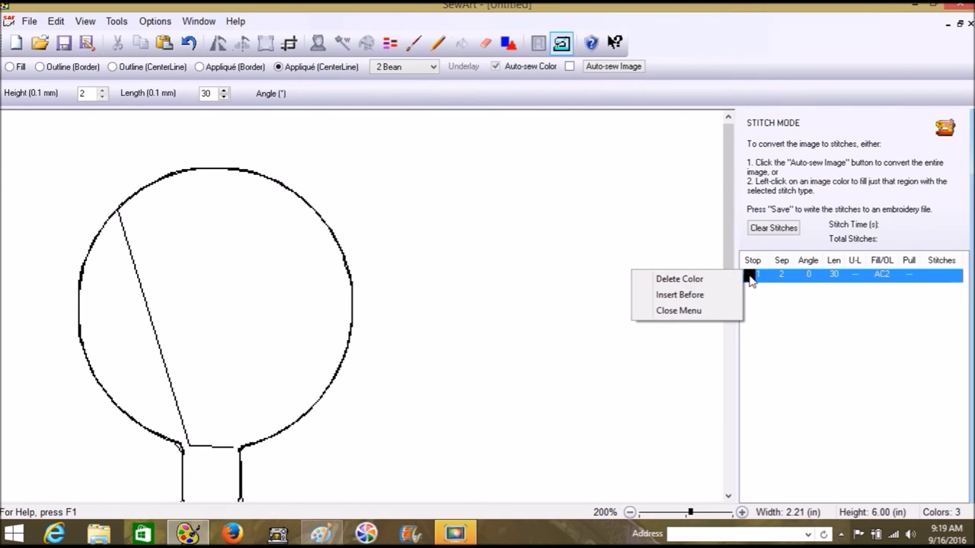
left_click(716, 311)
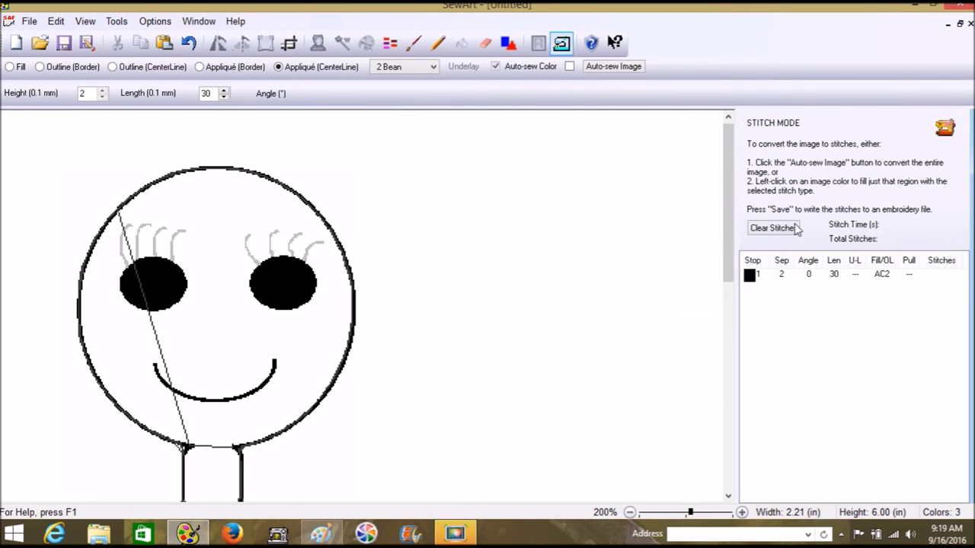
left_click(795, 228)
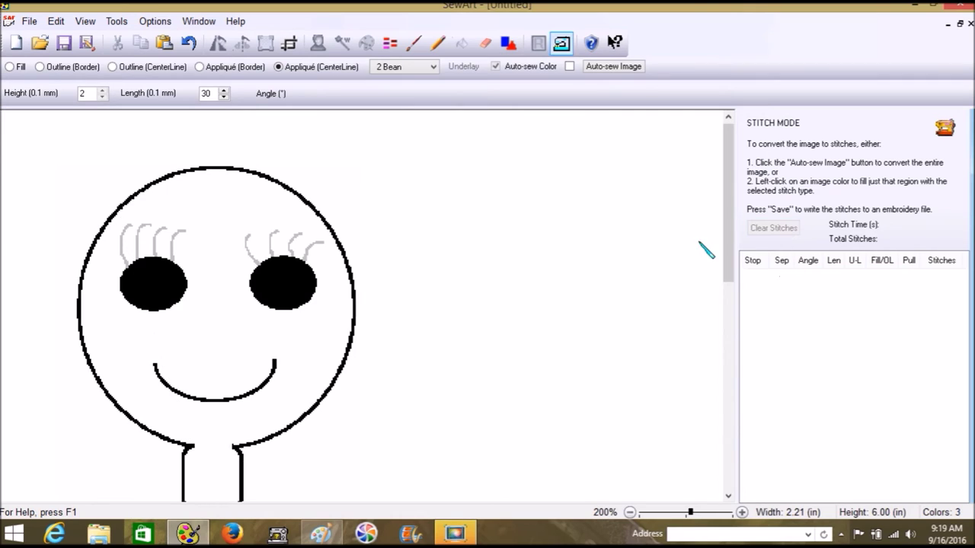
left_click(561, 43)
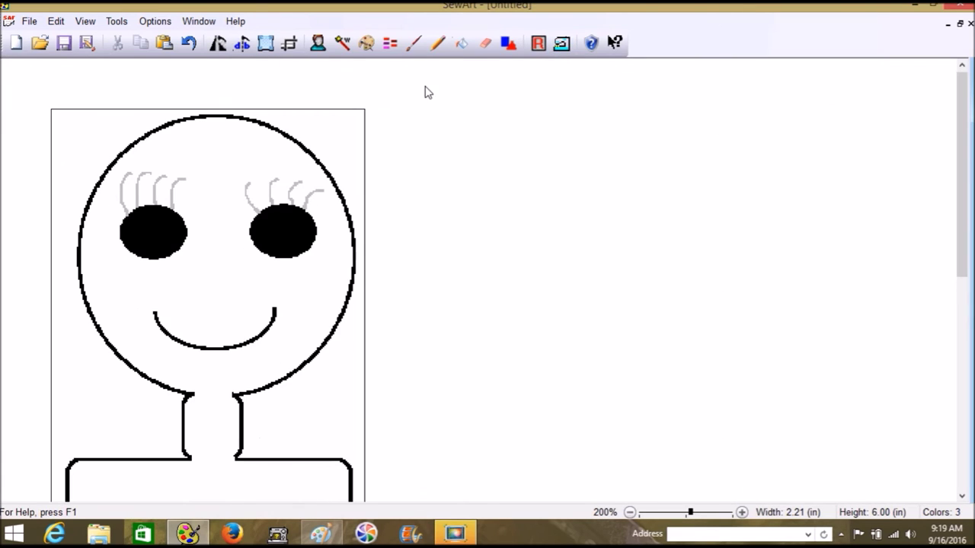
Set the Bucket Fill color to black and leave Bucket Fill mode.
left_click(461, 45)
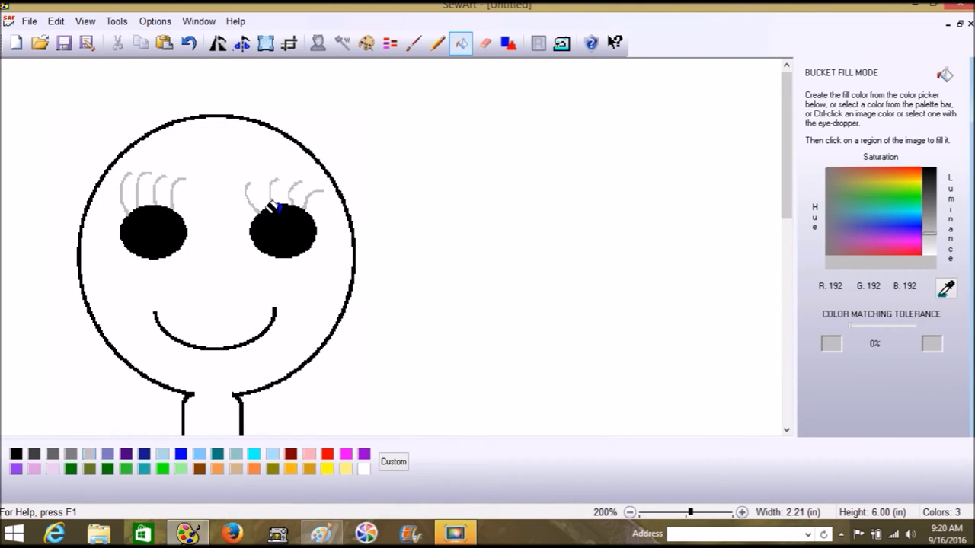
left_click(16, 455)
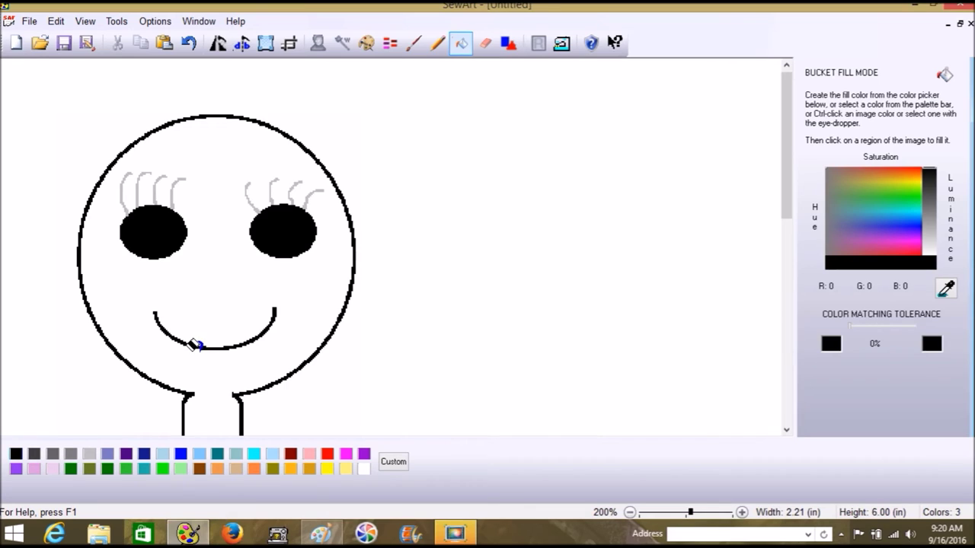
left_click(462, 43)
Try the 2 Bean centerline appliqué stitches on the black head outline, discard them without saving the embroidery file, and leave Stitch mode.
left_click(567, 46)
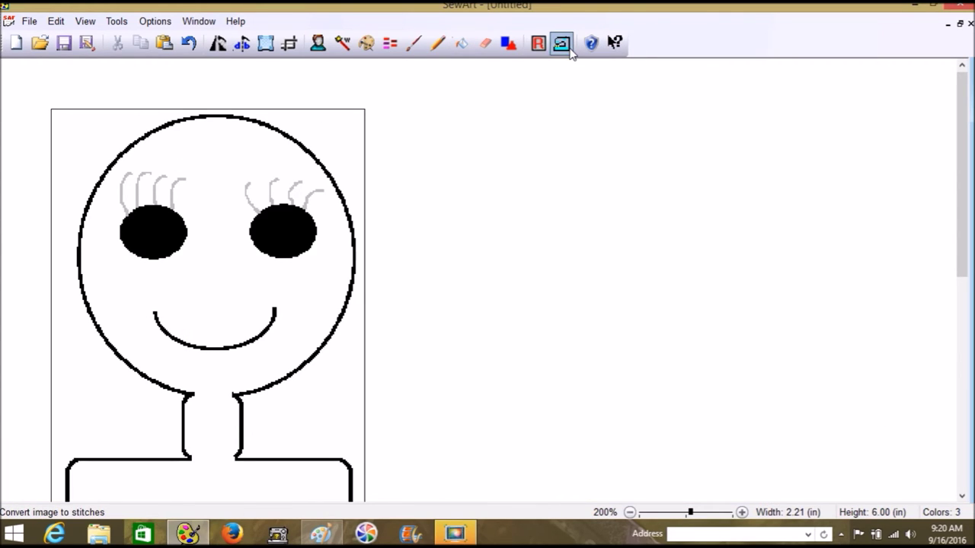
left_click(316, 210)
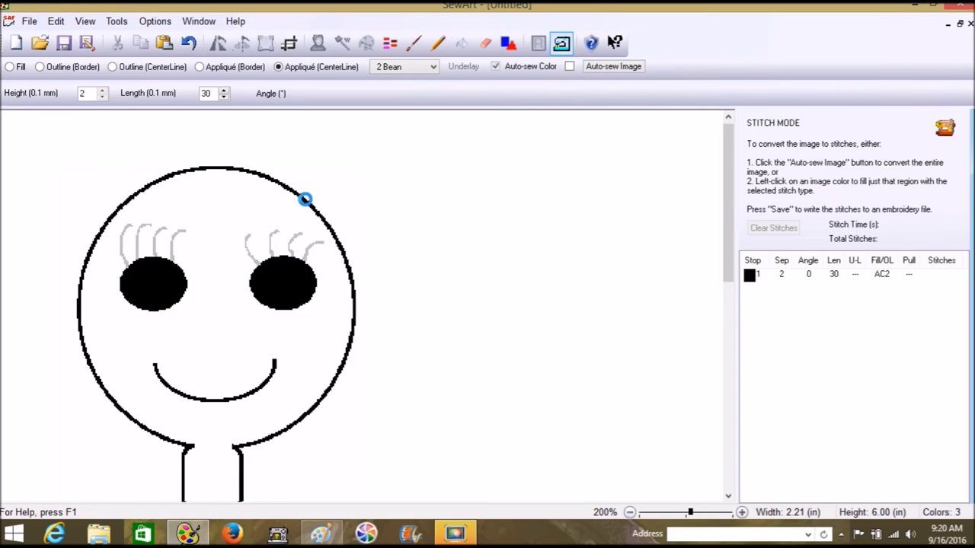
left_click(563, 44)
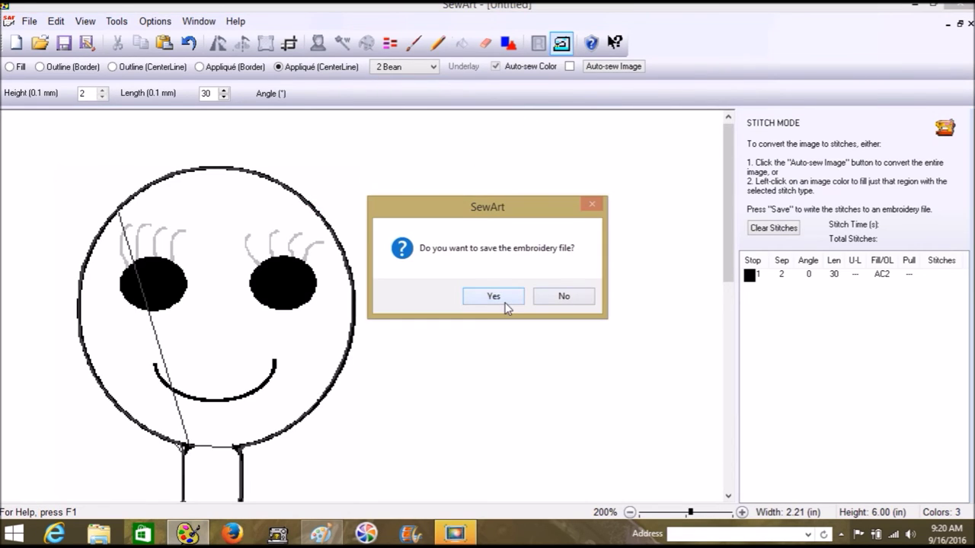
left_click(566, 301)
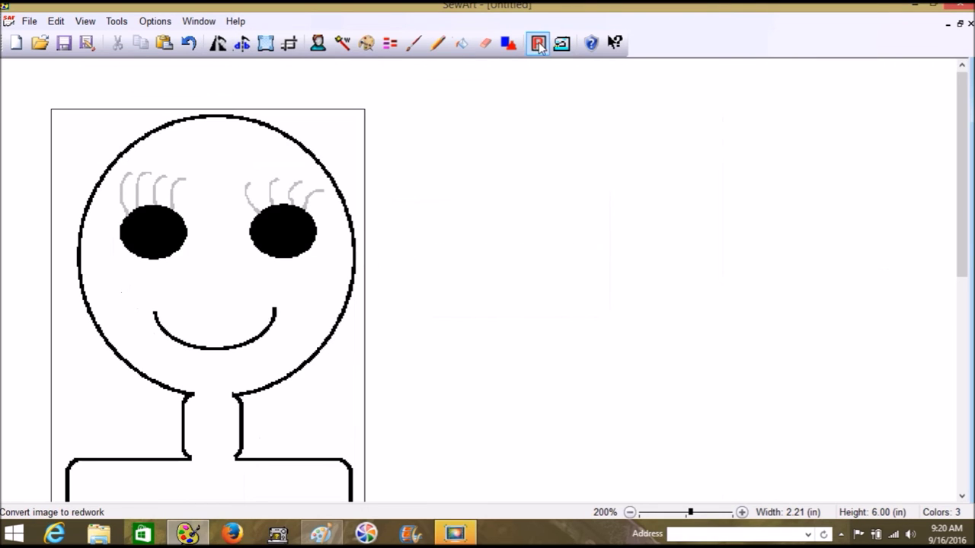
left_click(562, 43)
left_click(774, 228)
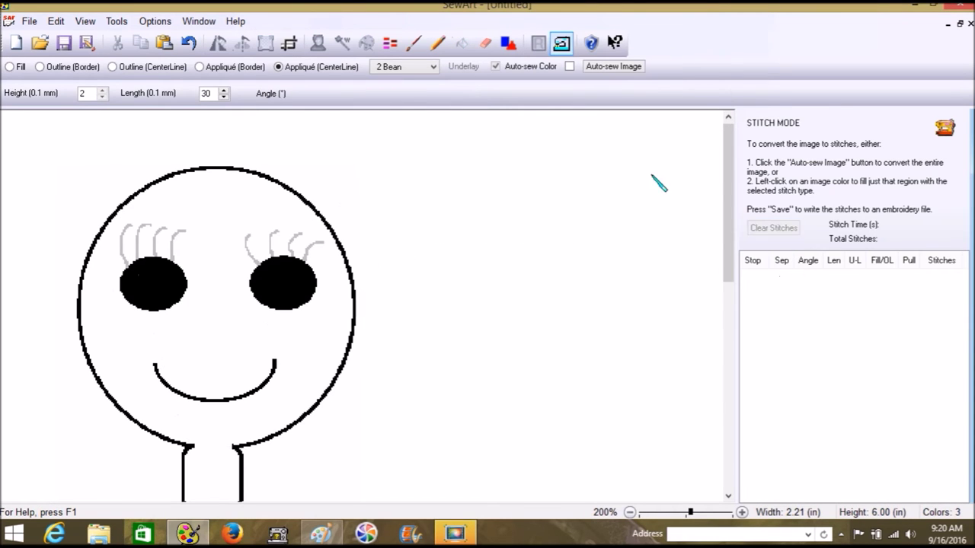
left_click(562, 46)
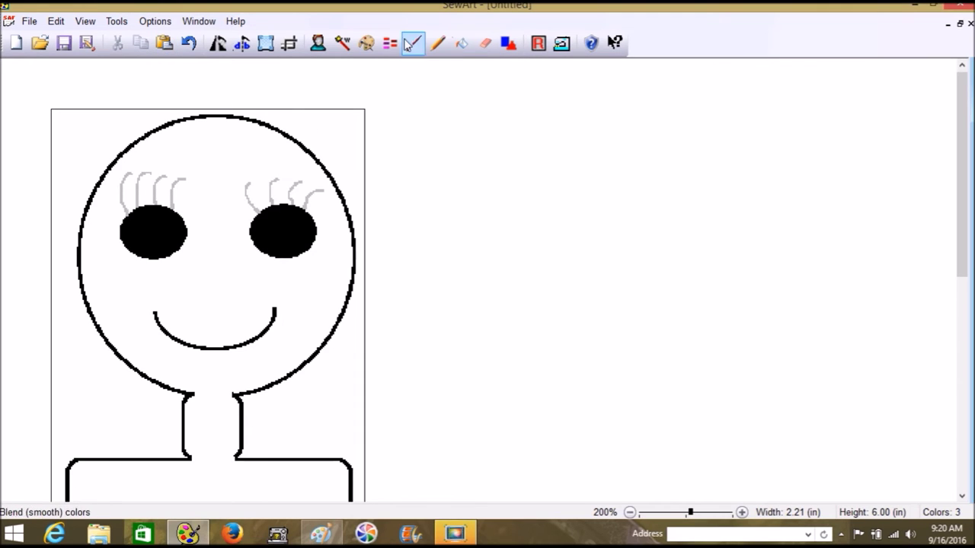
Fill the face area inside the head outline with white using Bucket Fill.
left_click(461, 44)
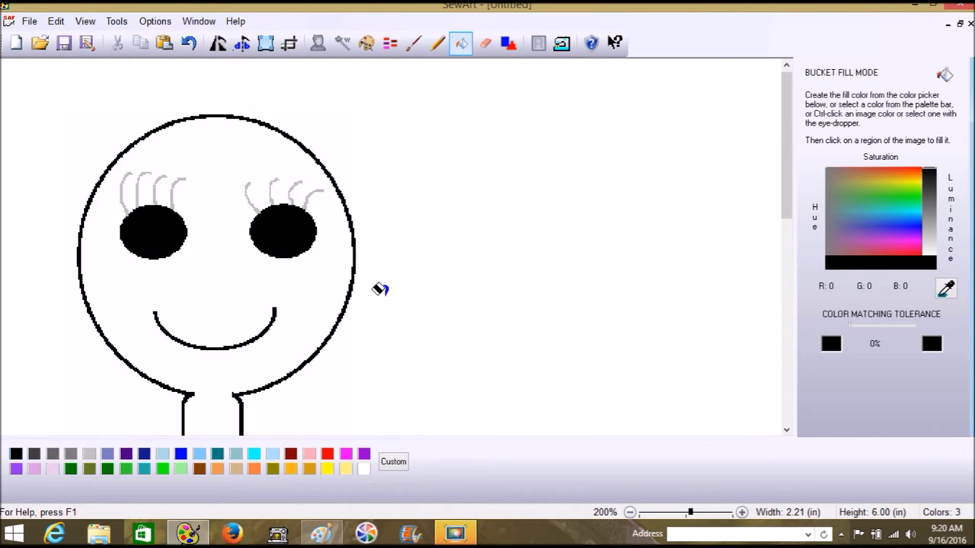
left_click(364, 469)
left_click(219, 380)
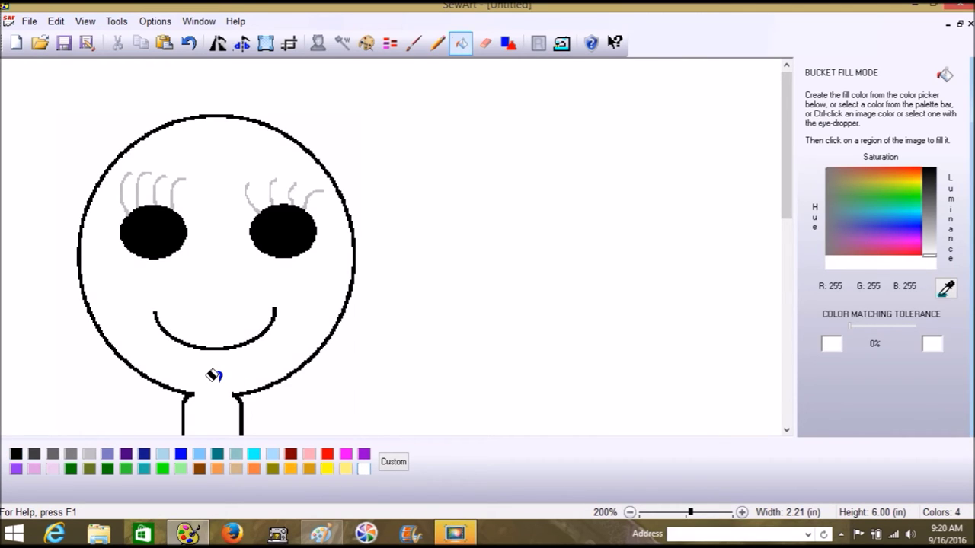
left_click(463, 44)
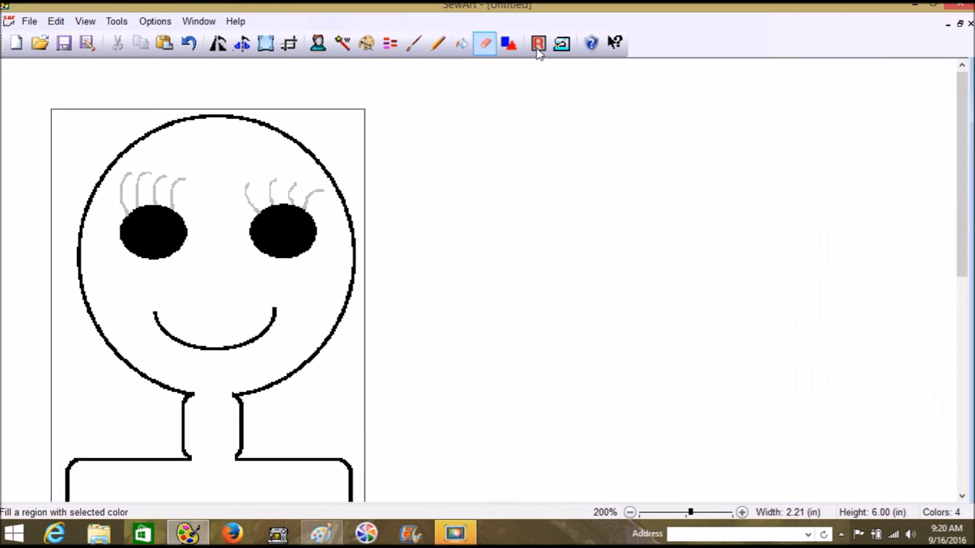
Retry the outline stitches on the white-filled figure, delete the black color from the stitch list, and leave Stitch mode.
left_click(561, 43)
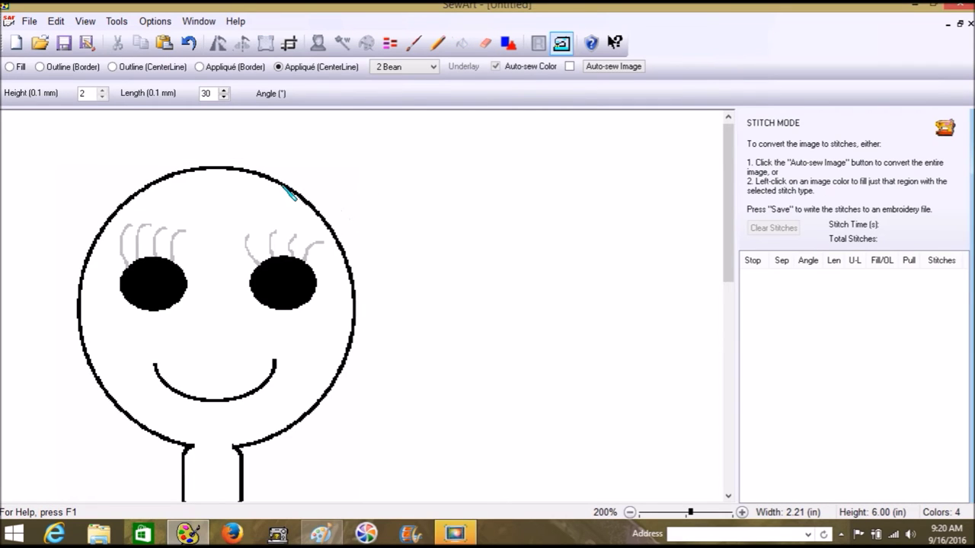
left_click(284, 186)
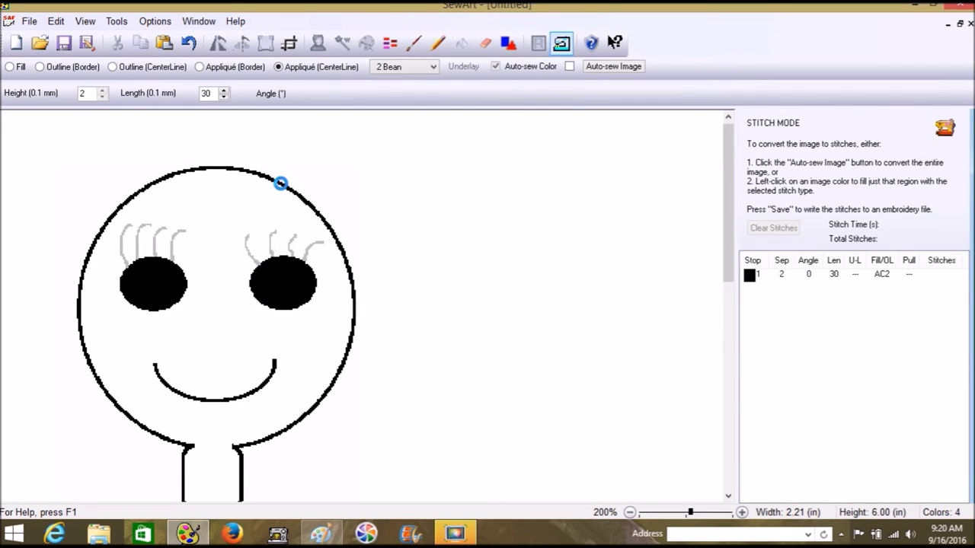
right_click(745, 275)
left_click(678, 279)
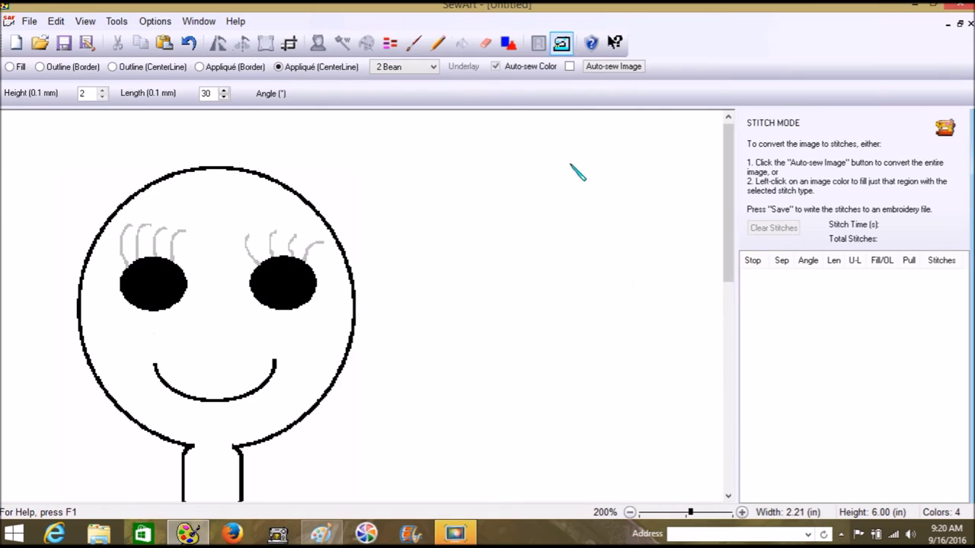
left_click(565, 48)
left_click(563, 47)
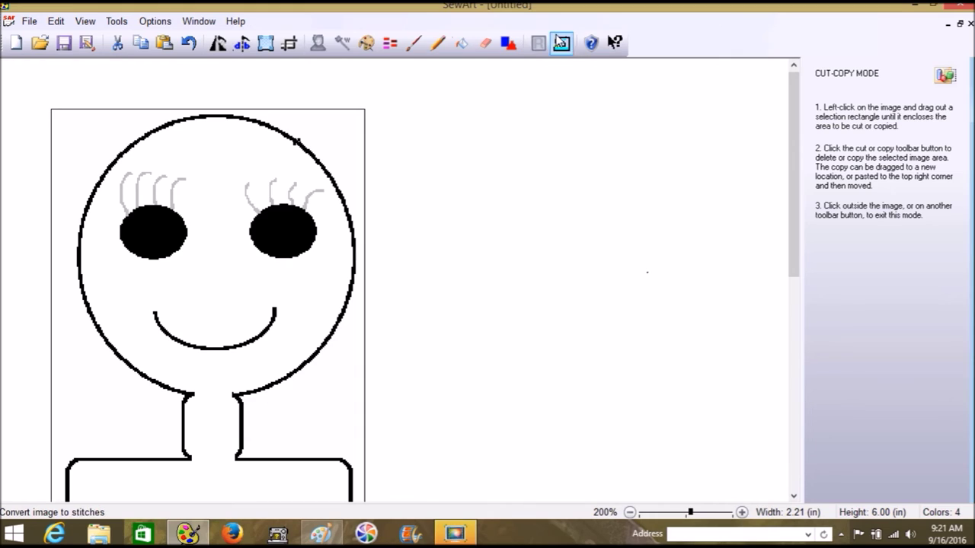
Recolor the connected head, neck and body outline purple (148, 0, 211) with Bucket Fill.
left_click(461, 45)
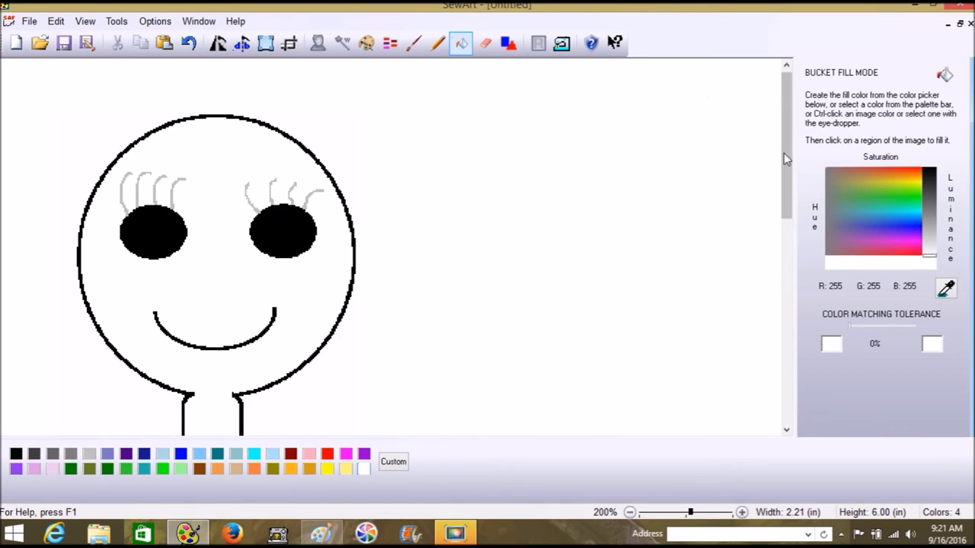
scroll(786, 145, "down", 2)
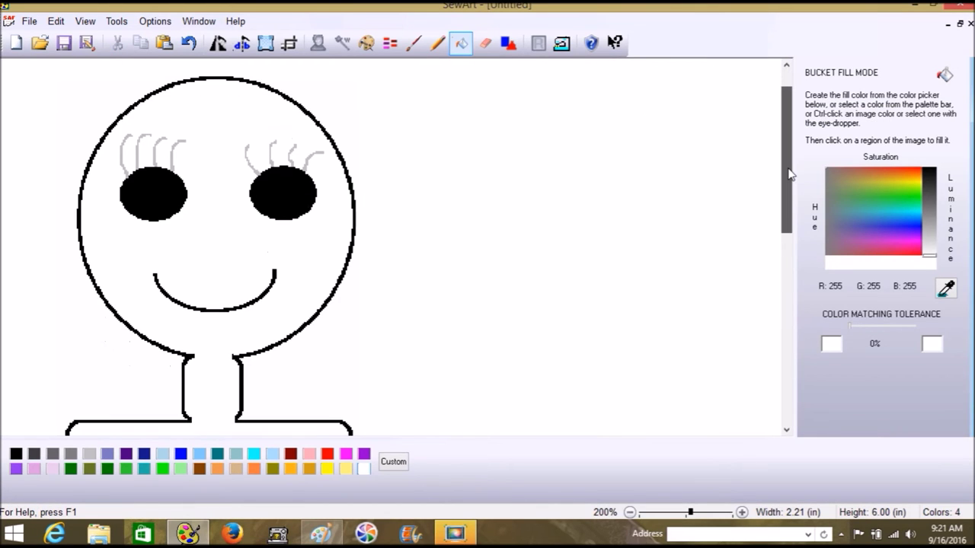
left_click(363, 454)
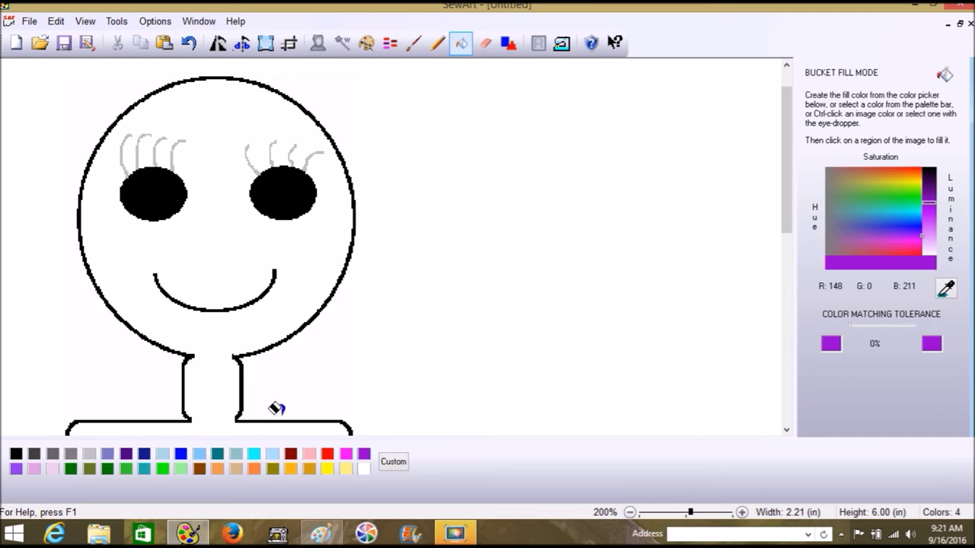
left_click(237, 357)
left_click_drag(782, 210, 785, 76)
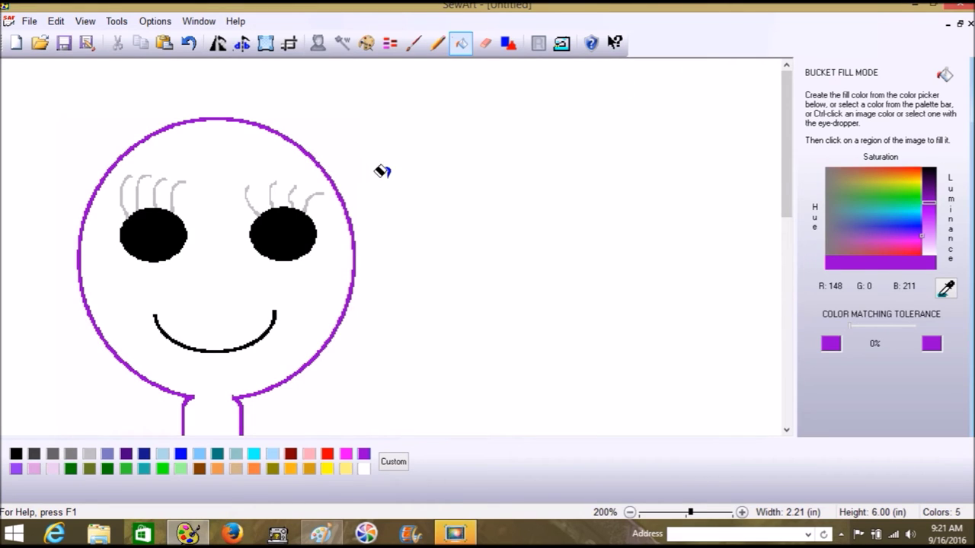
left_click(460, 46)
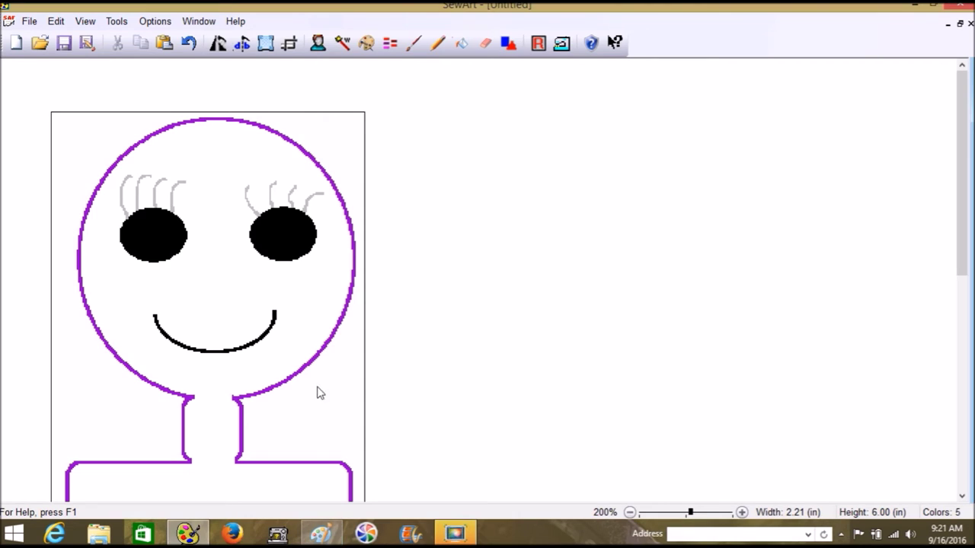
Trim the outline ends where the head meets the neck with the second-largest eraser set to white.
left_click(485, 44)
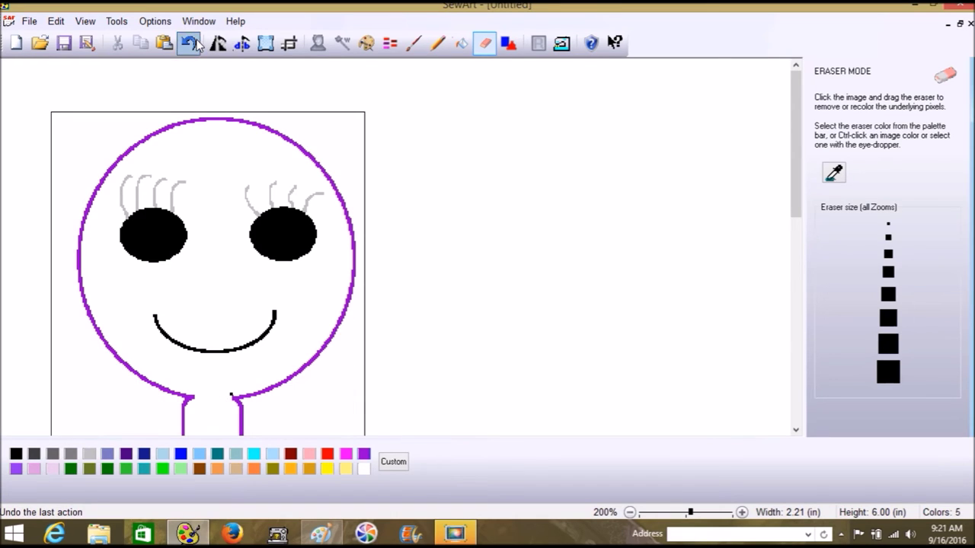
left_click(888, 347)
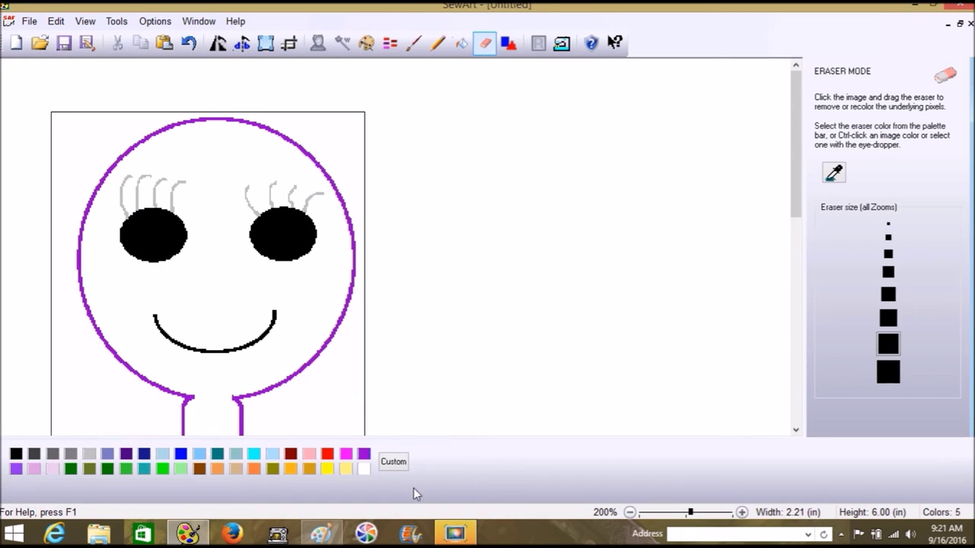
left_click(365, 470)
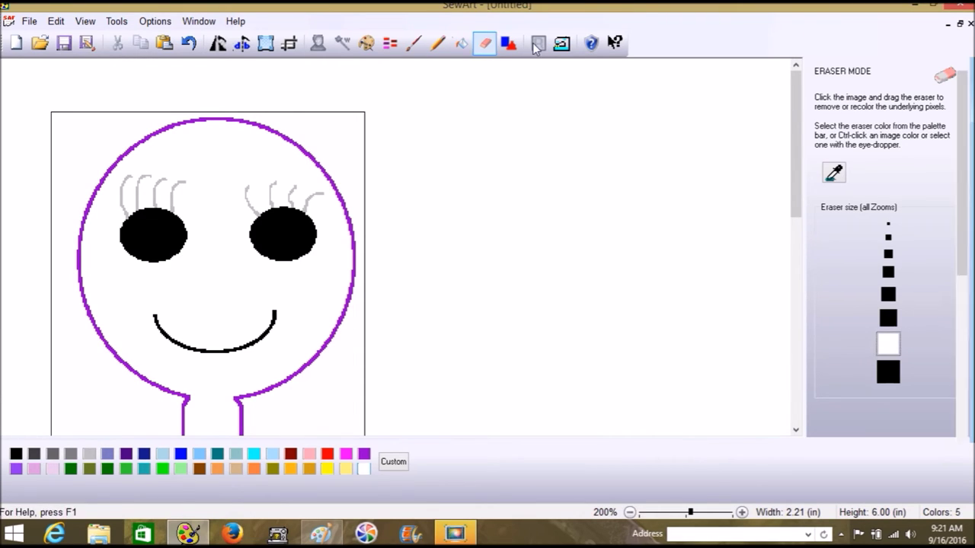
Set the stitch length to 20 and apply 2 Bean centerline appliqué stitches to the purple outline.
left_click(561, 43)
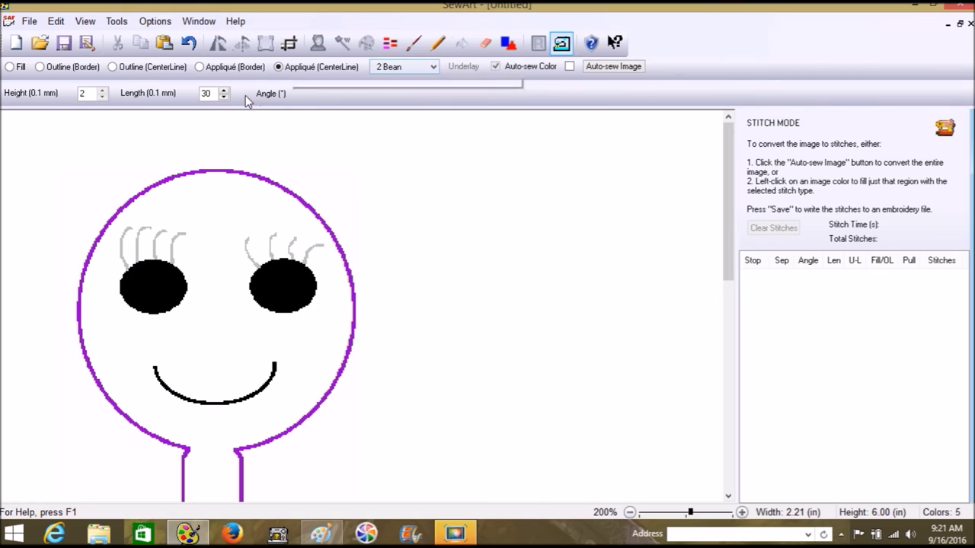
double_click(217, 93)
type("20")
left_click(199, 172)
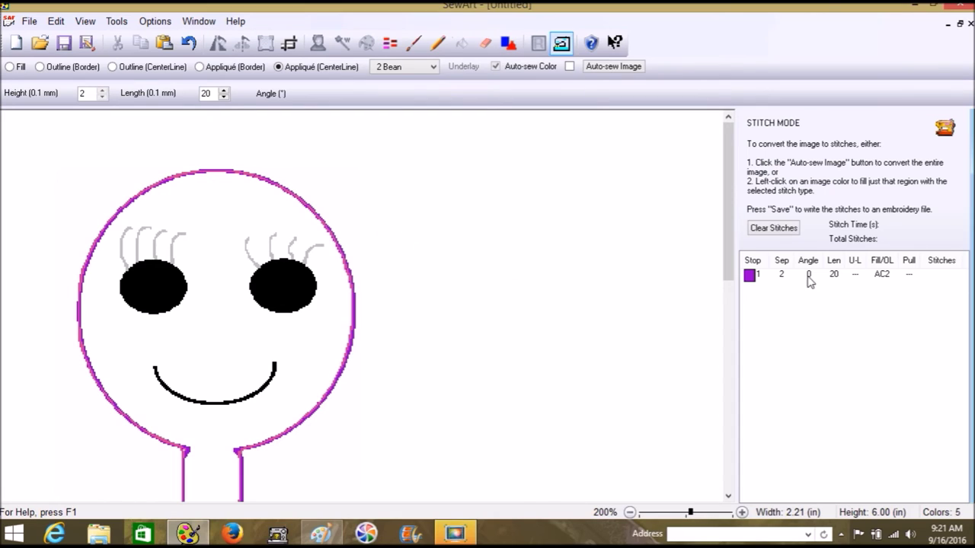
left_click_drag(728, 273, 756, 262)
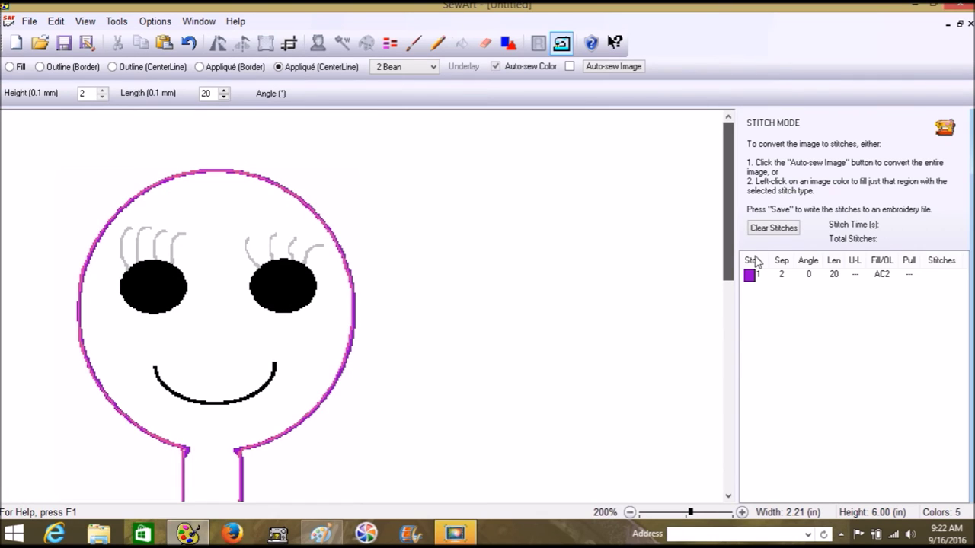
scroll(756, 262, "down", 3)
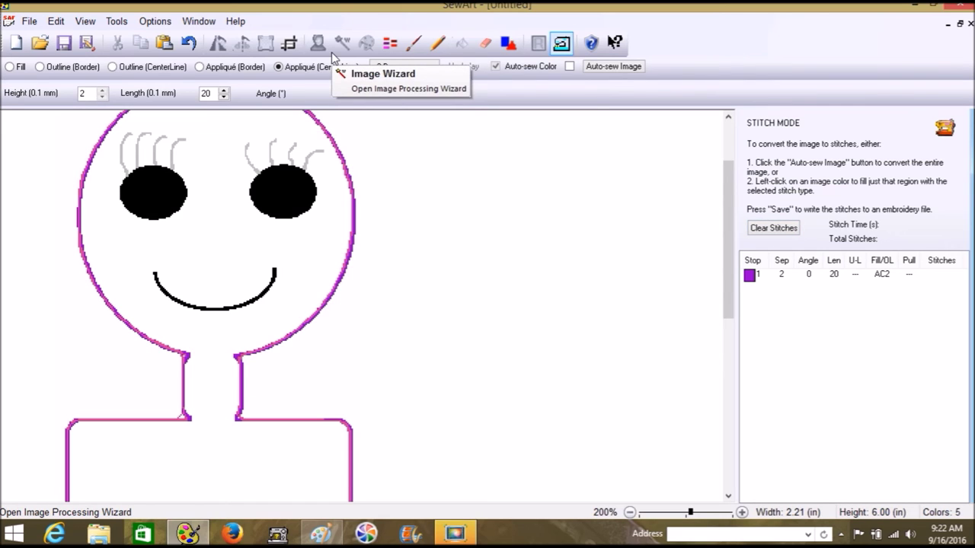
right_click(756, 278)
right_click(755, 279)
left_click(703, 312)
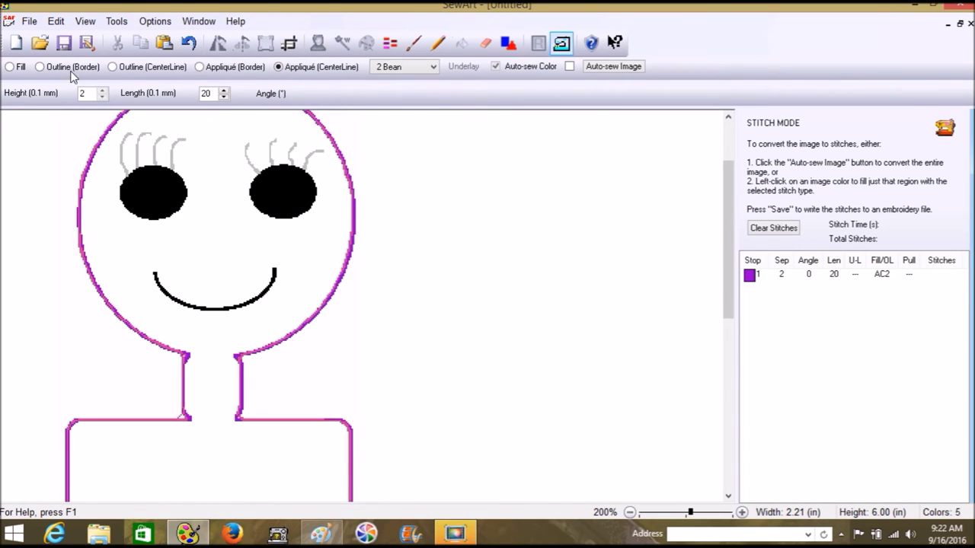
Apply Fill stitches with the 19 Default1 pattern to the left black eye.
left_click(11, 67)
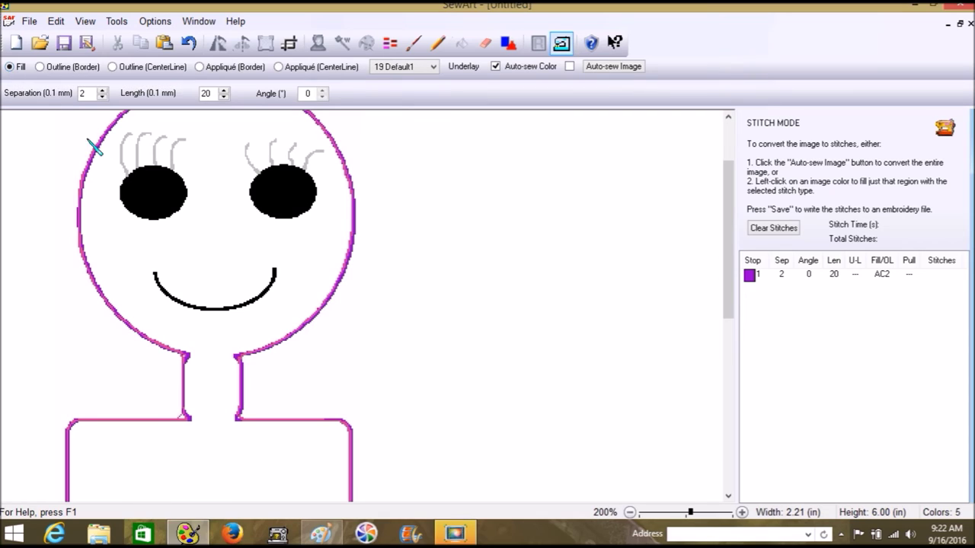
left_click(142, 196)
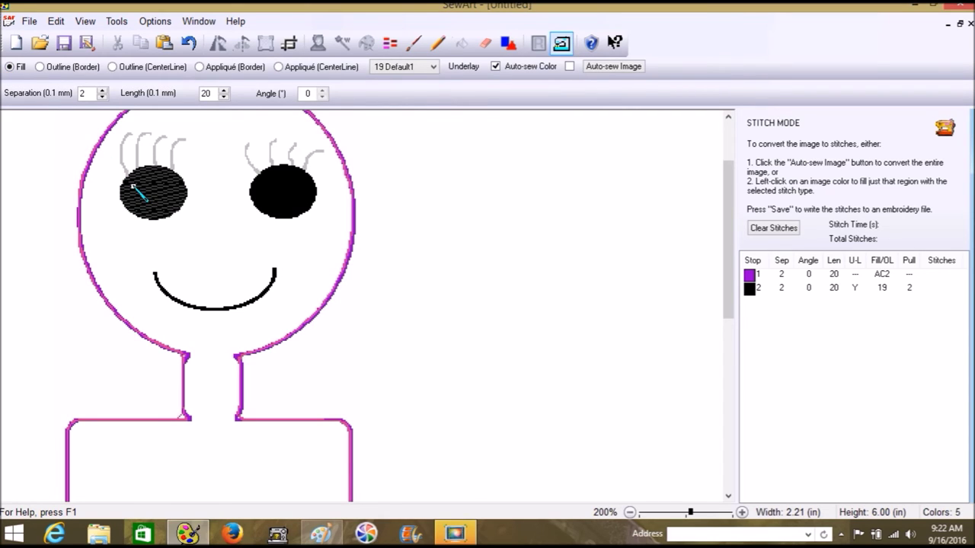
Apply Fill stitches with the 19 Default1 pattern to the right black eye.
left_click(296, 187)
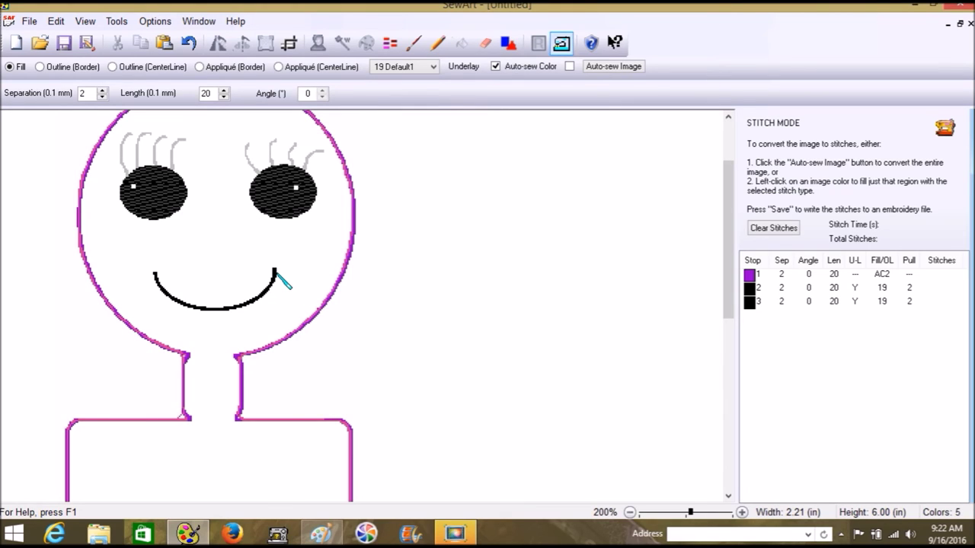
left_click(422, 68)
left_click(422, 68)
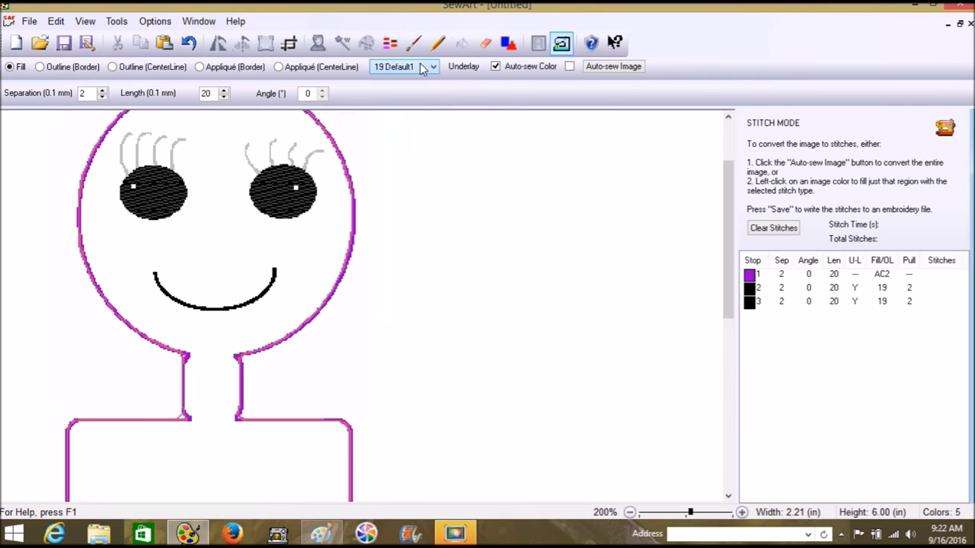
Apply 5 Satin centerline outline stitches with height 20 and length 2 to the black smile.
left_click(114, 67)
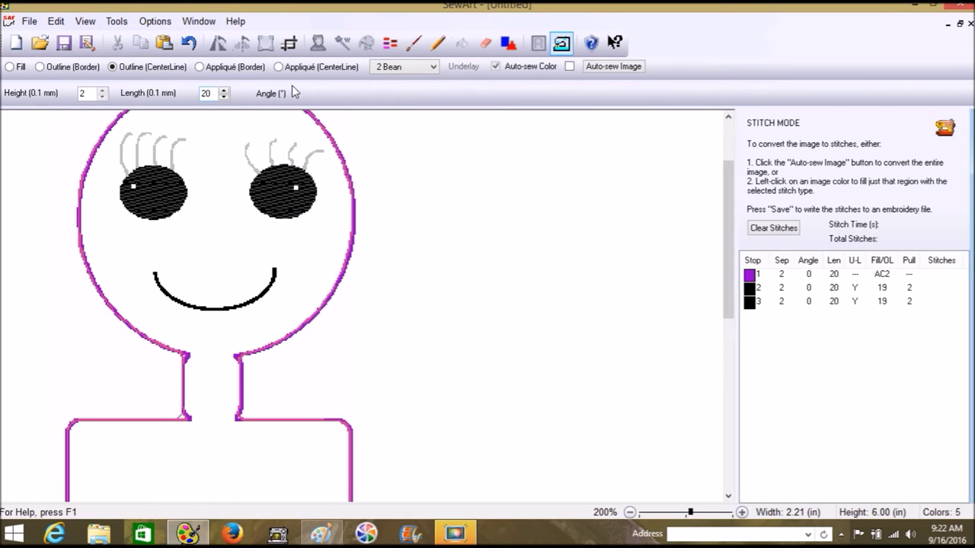
left_click(417, 67)
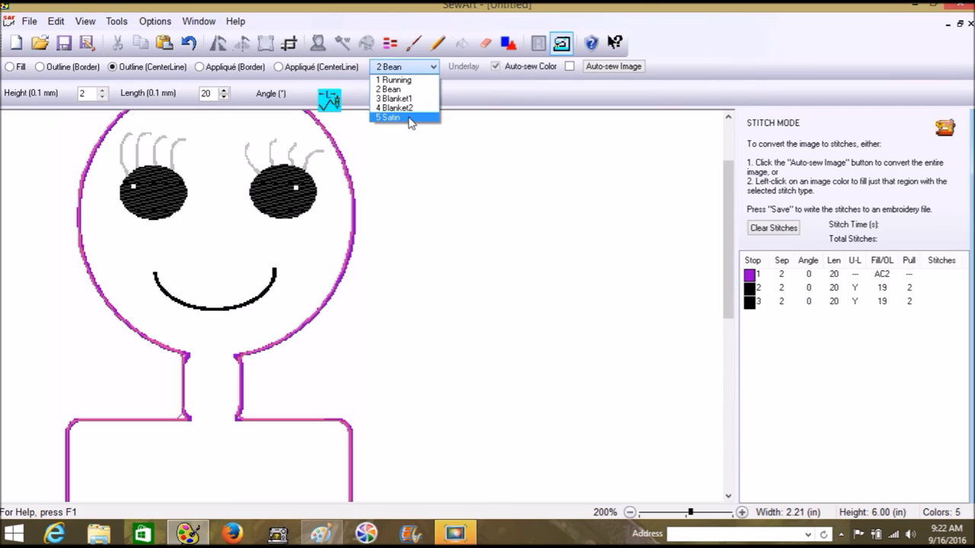
left_click(400, 115)
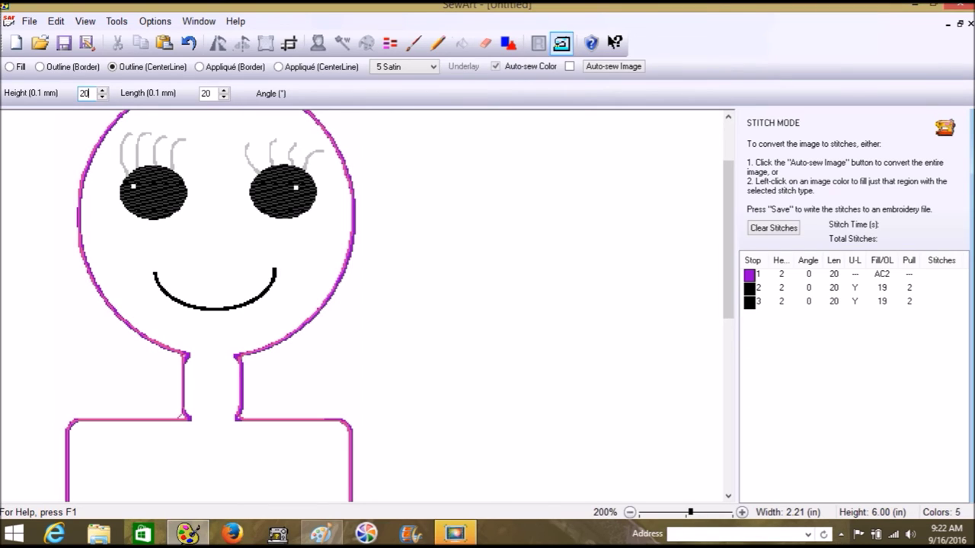
double_click(210, 93)
type("2")
left_click(274, 271)
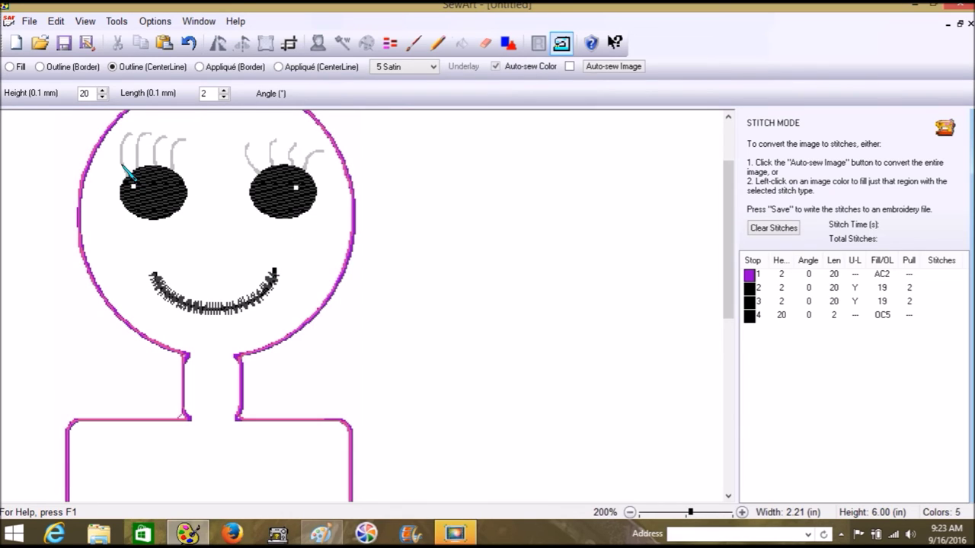
left_click(134, 183)
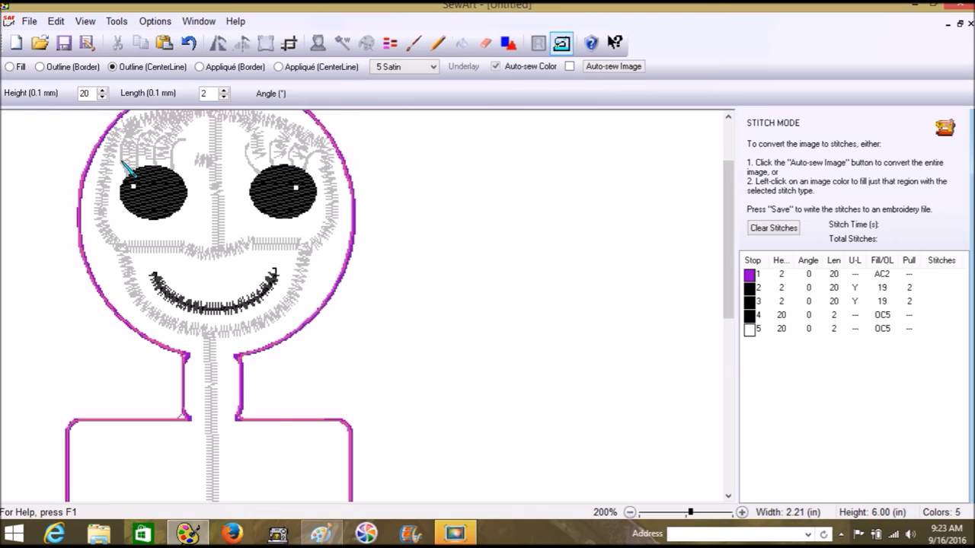
right_click(749, 329)
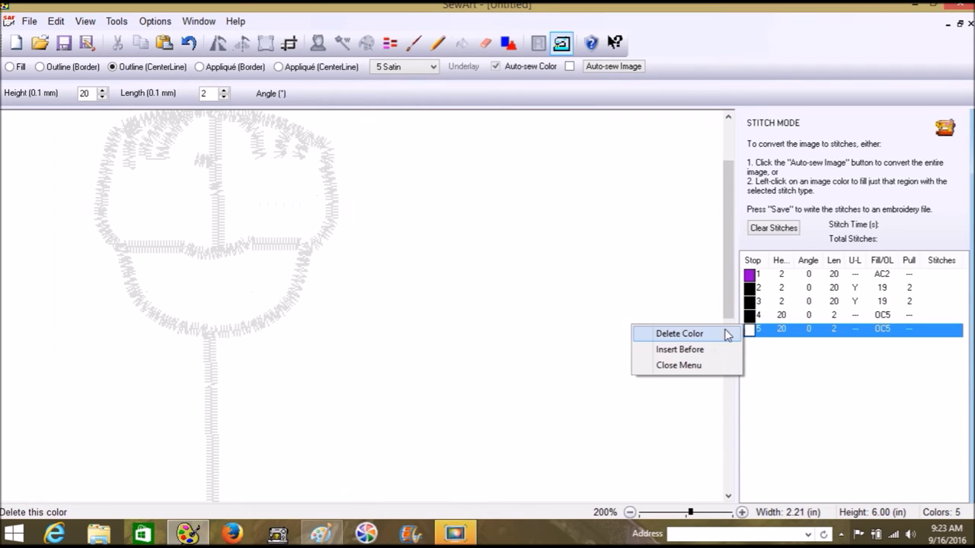
left_click(721, 336)
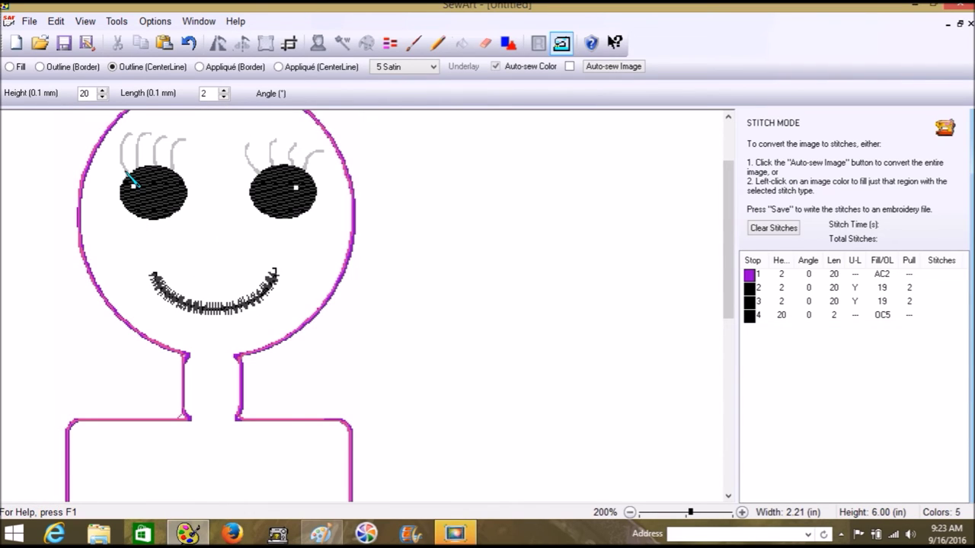
Apply the 5 Satin centerline outline stitches to each of the four grey lashes above the left eye.
left_click(721, 513)
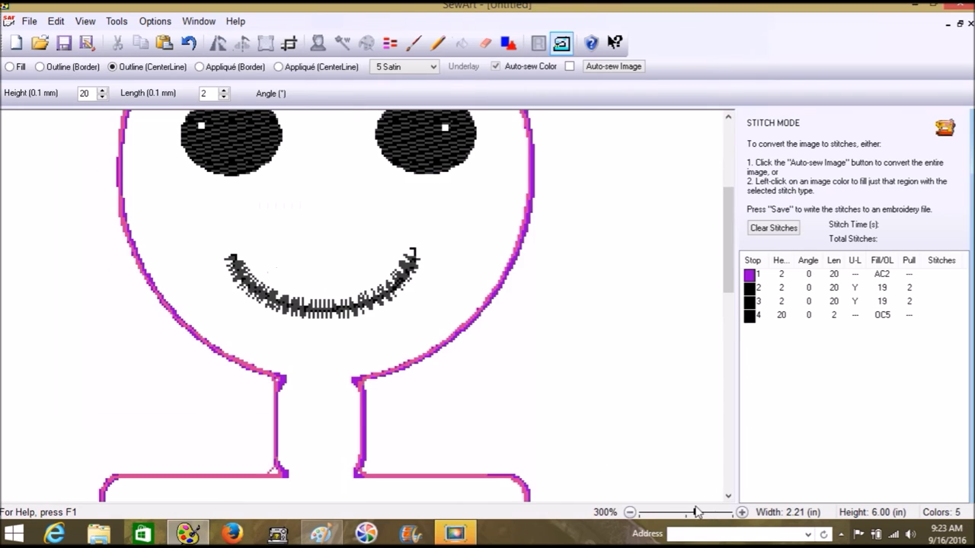
left_click_drag(726, 272, 729, 197)
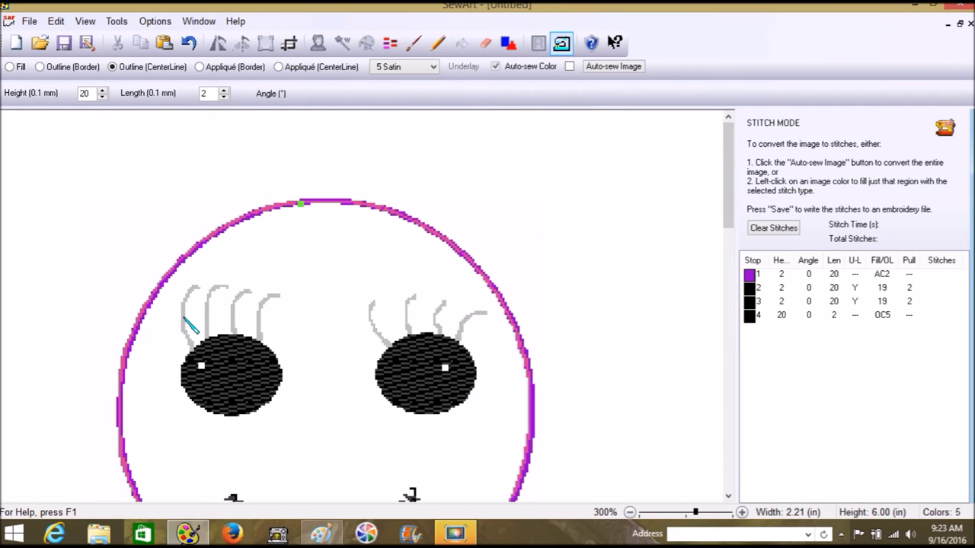
left_click(185, 318)
left_click(207, 319)
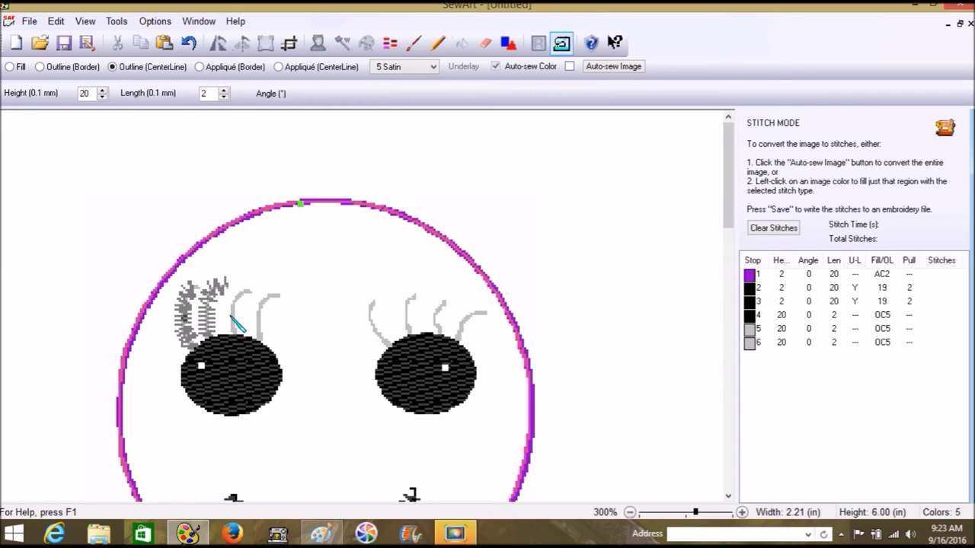
left_click(234, 317)
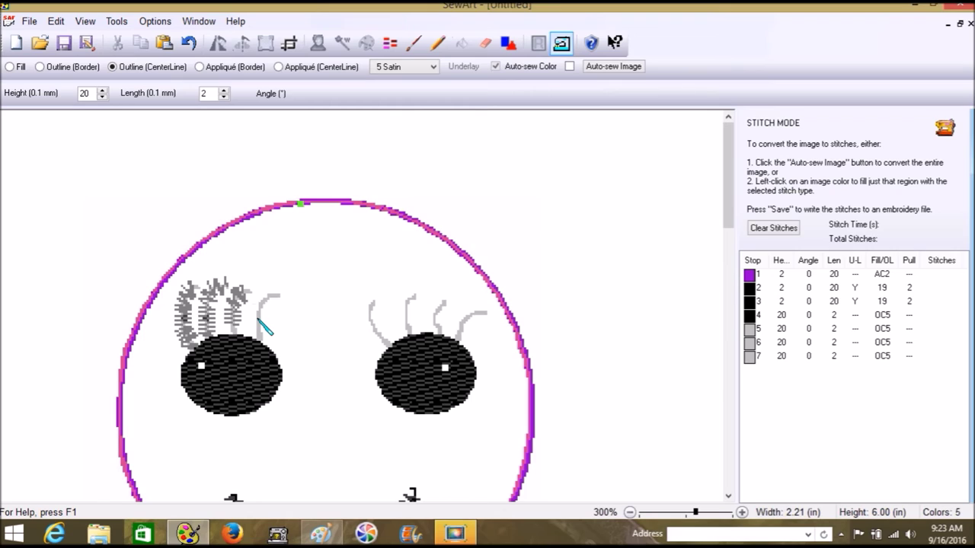
left_click(257, 318)
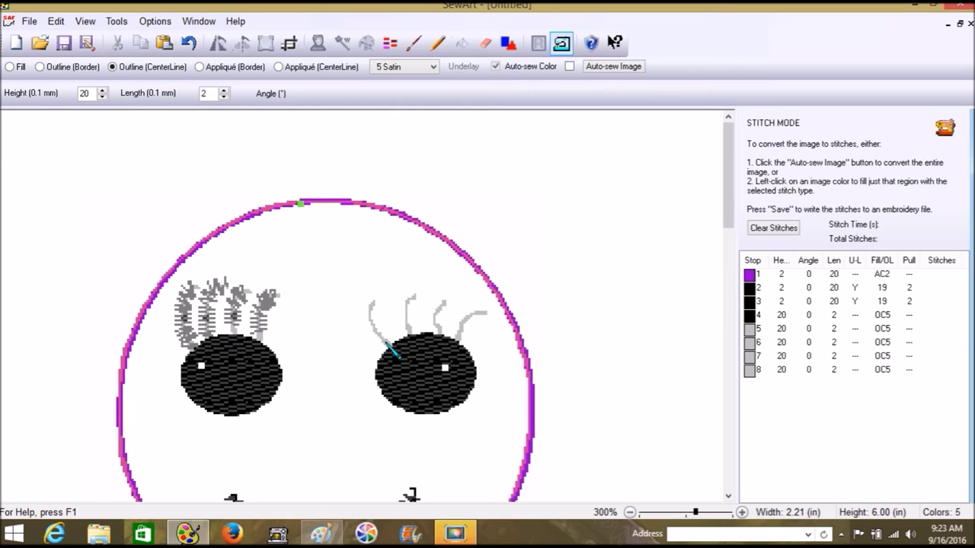
Apply the 5 Satin centerline outline stitches to the four lashes above the right eye, and delete the stray white background stitch color.
left_click(386, 344)
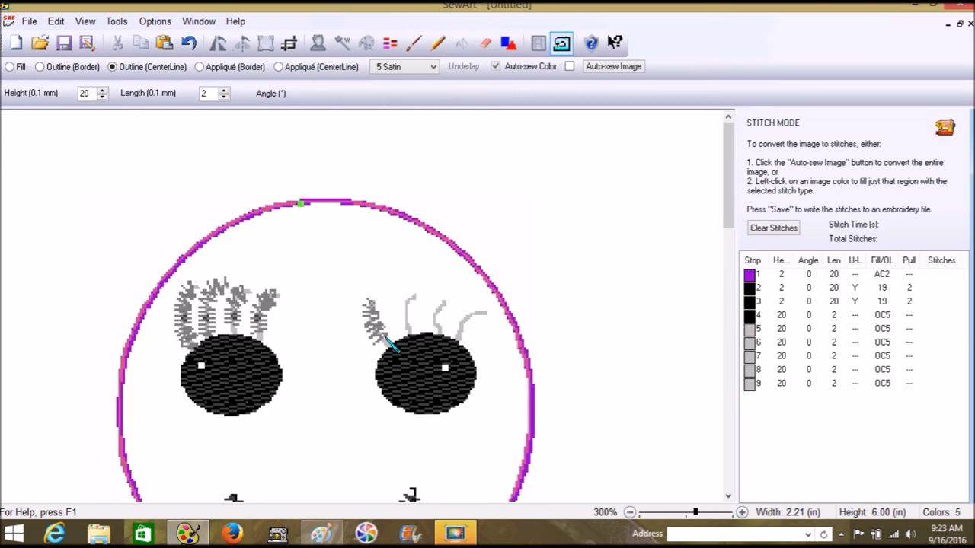
left_click(405, 329)
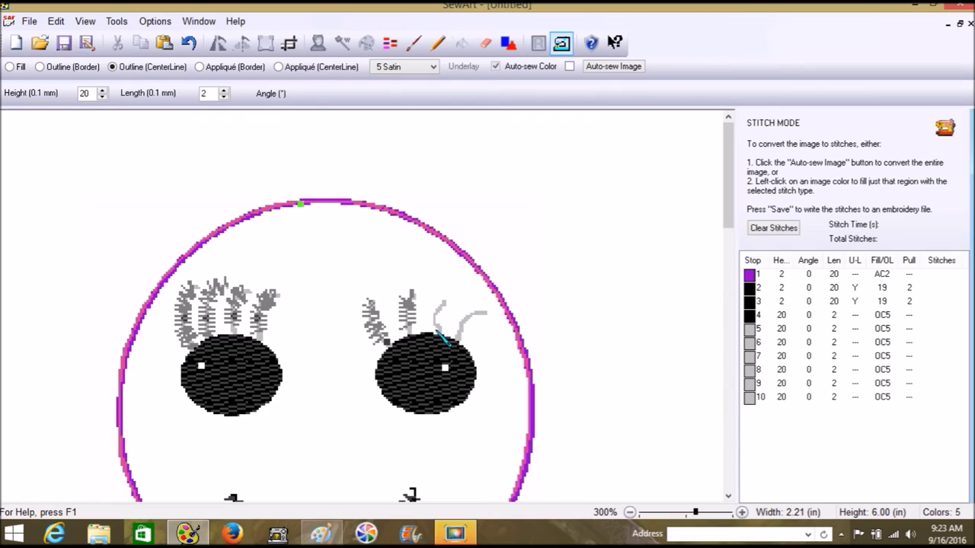
left_click(435, 329)
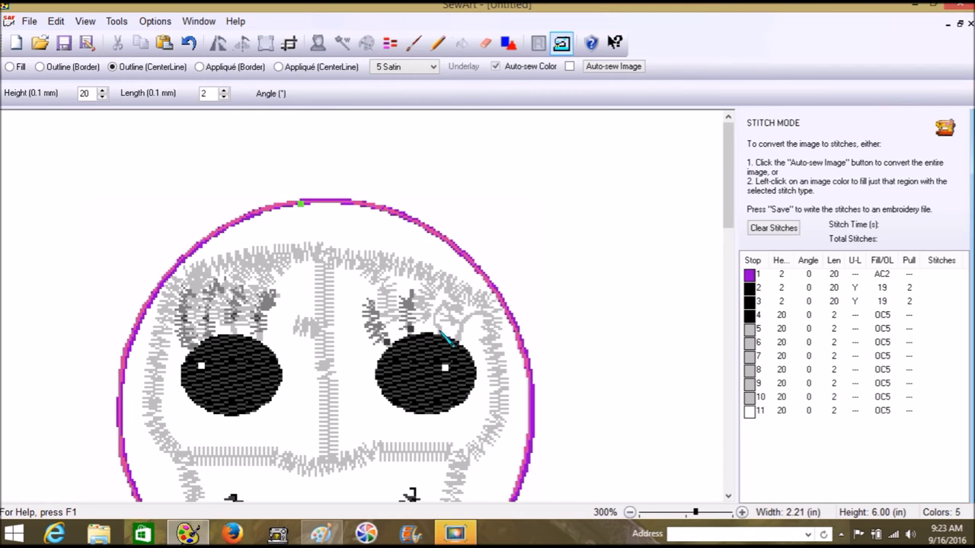
left_click(440, 331)
left_click(459, 334)
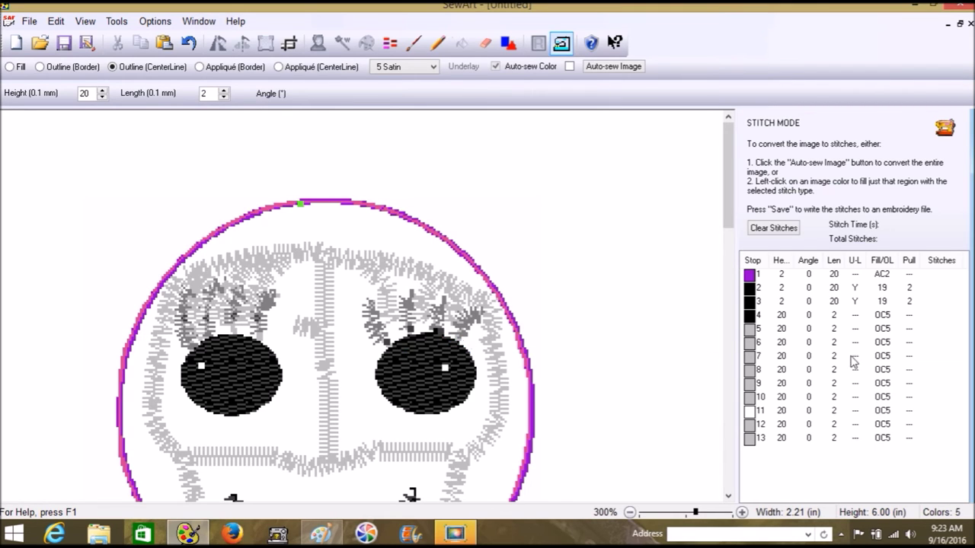
right_click(754, 413)
left_click(708, 418)
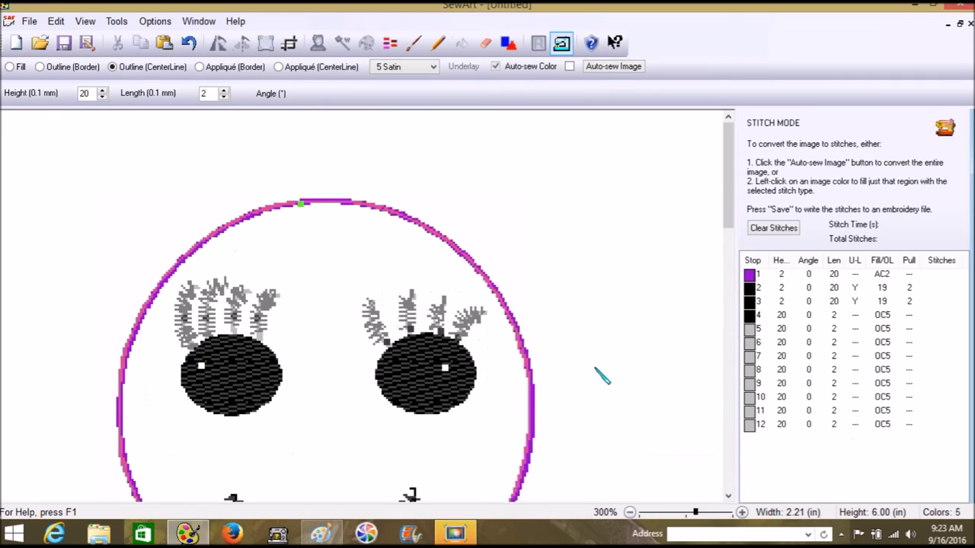
Start saving the embroidery file to Removable Disk (F:) under the file name Head and Body.
left_click_drag(727, 209, 727, 456)
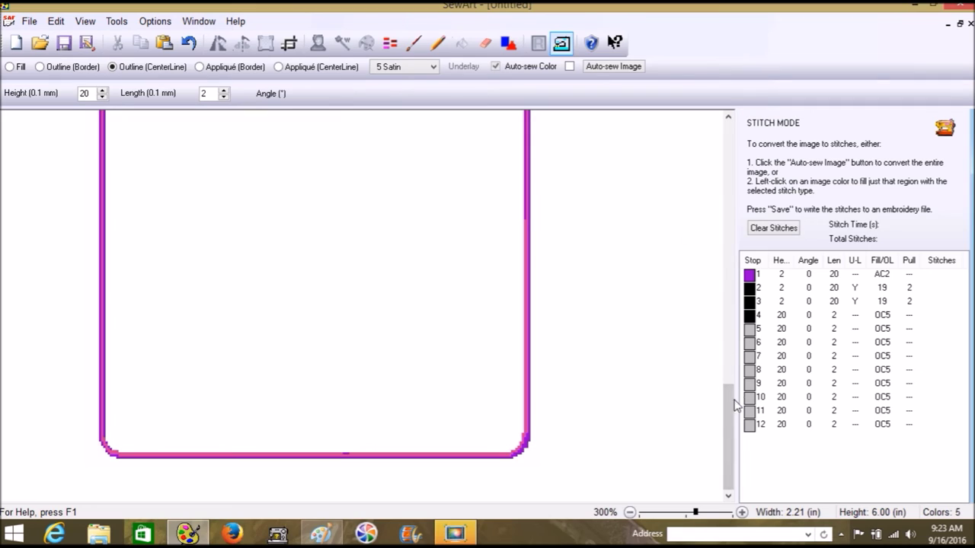
left_click(686, 511)
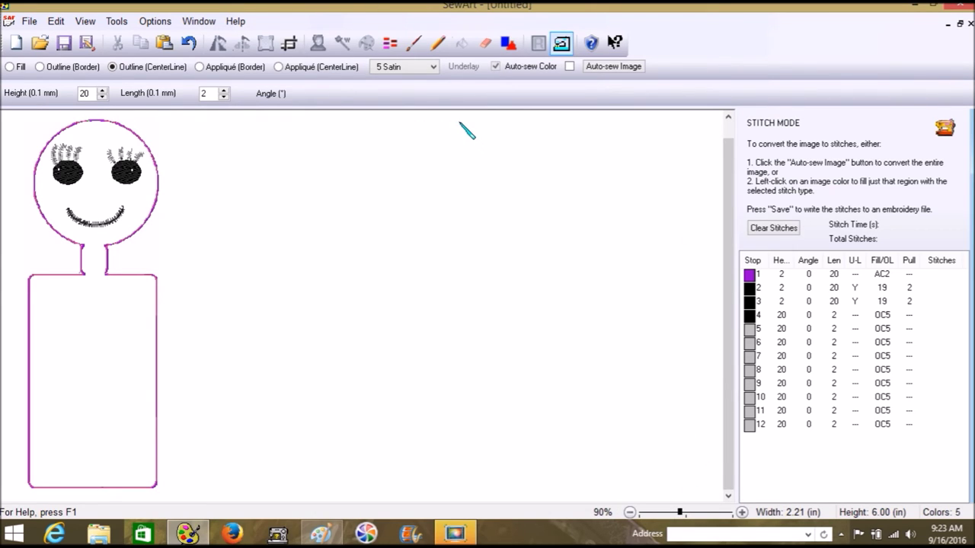
left_click(38, 20)
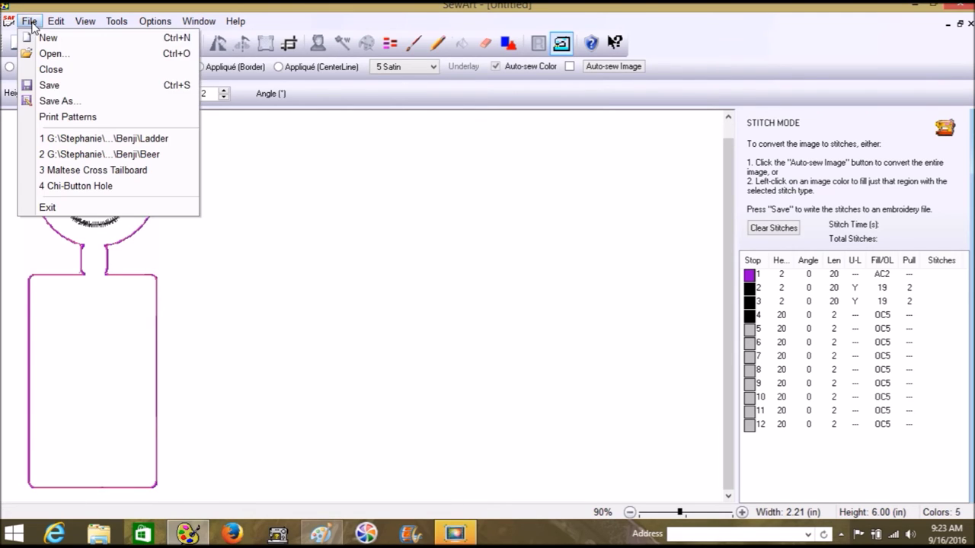
left_click(84, 102)
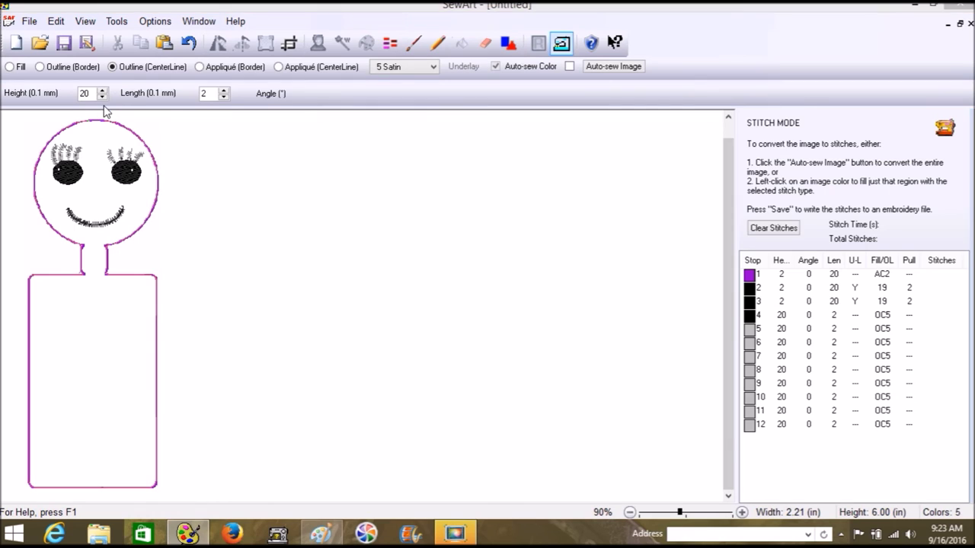
left_click(752, 423)
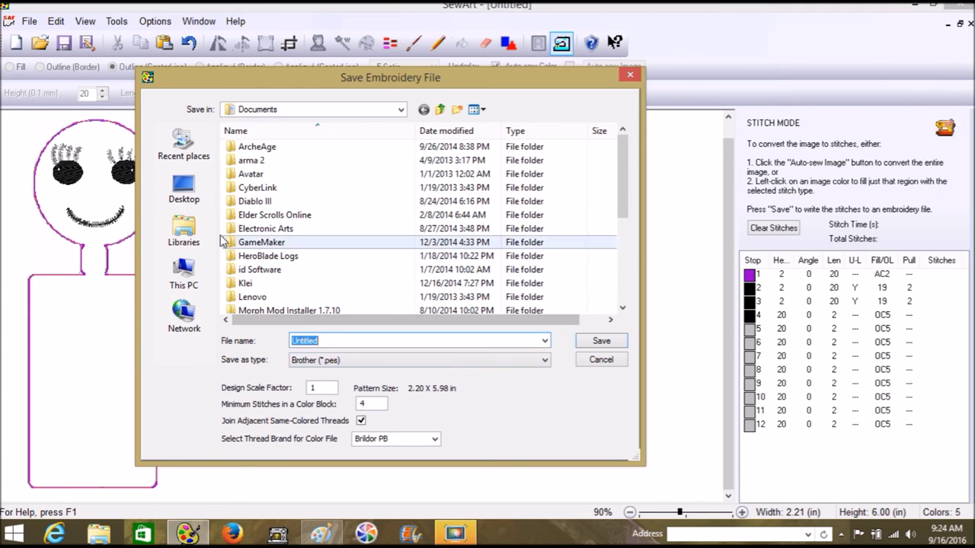
left_click(184, 274)
double_click(339, 322)
double_click(327, 341)
type("Head and Body")
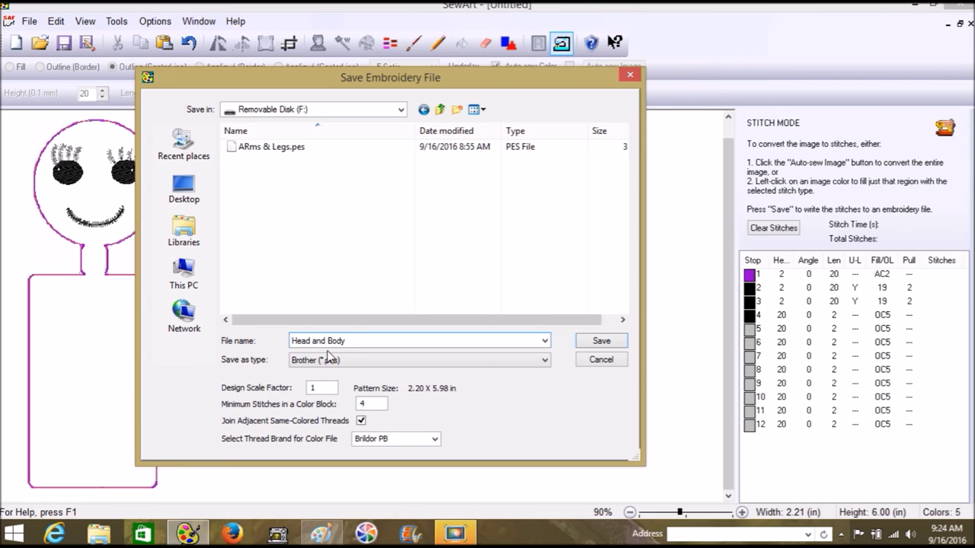
Set the design scale factor to .65 for the saved embroidery file.
left_click(330, 388)
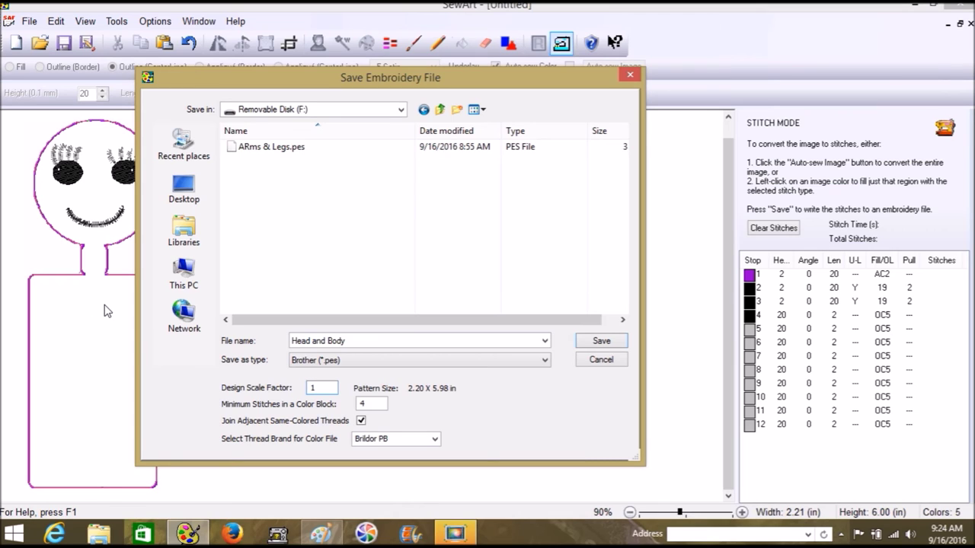
double_click(326, 388)
key("BackSpace")
type("9")
key("BackSpace")
type(".5")
key("BackSpace")
type("6")
key("BackSpace")
type(".7")
key("BackSpace")
key("BackSpace")
type("7")
key("BackSpace")
type("66")
key("BackSpace")
type("5")
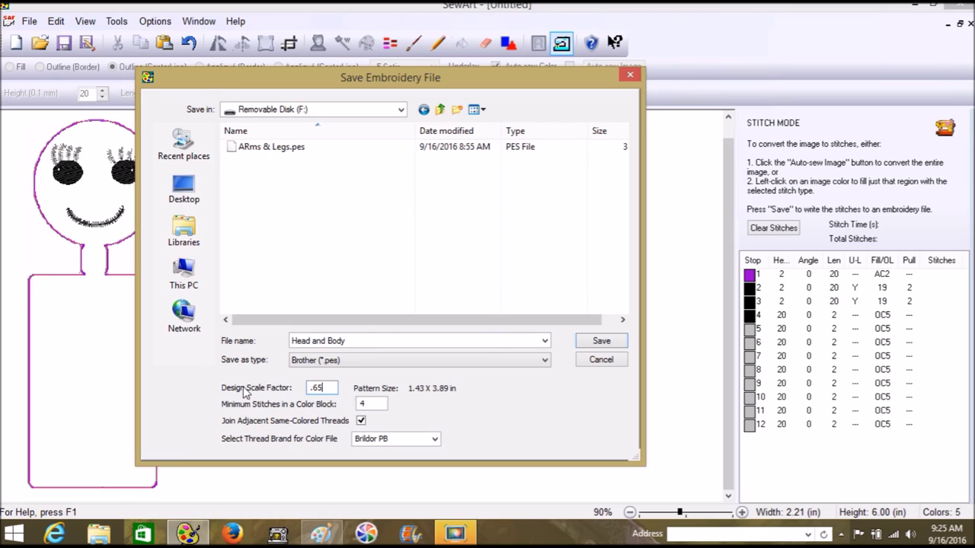